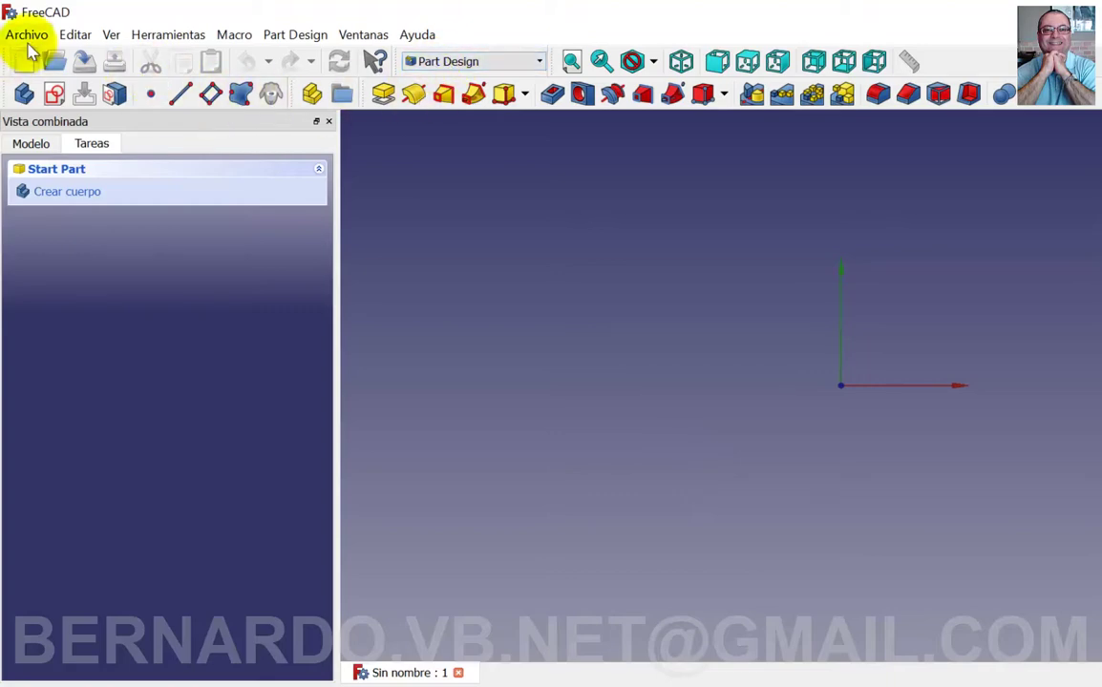
# Create a new XY-plane sketch with a circle centred on the origin
pyautogui.click(56, 96)
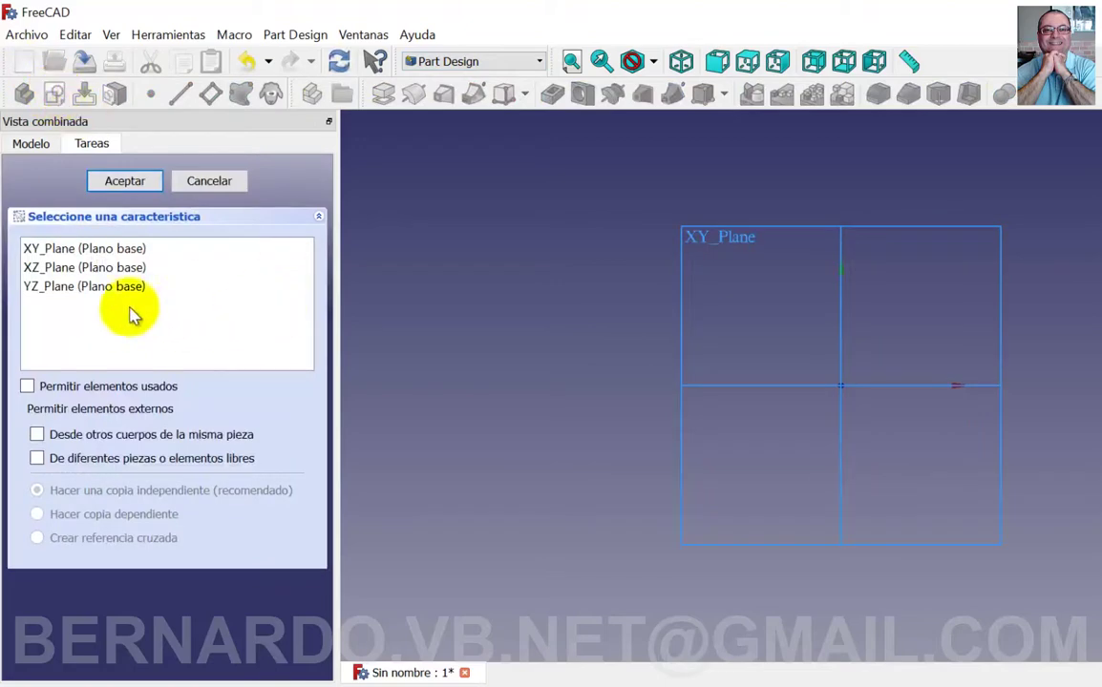
pyautogui.click(94, 249)
pyautogui.click(131, 181)
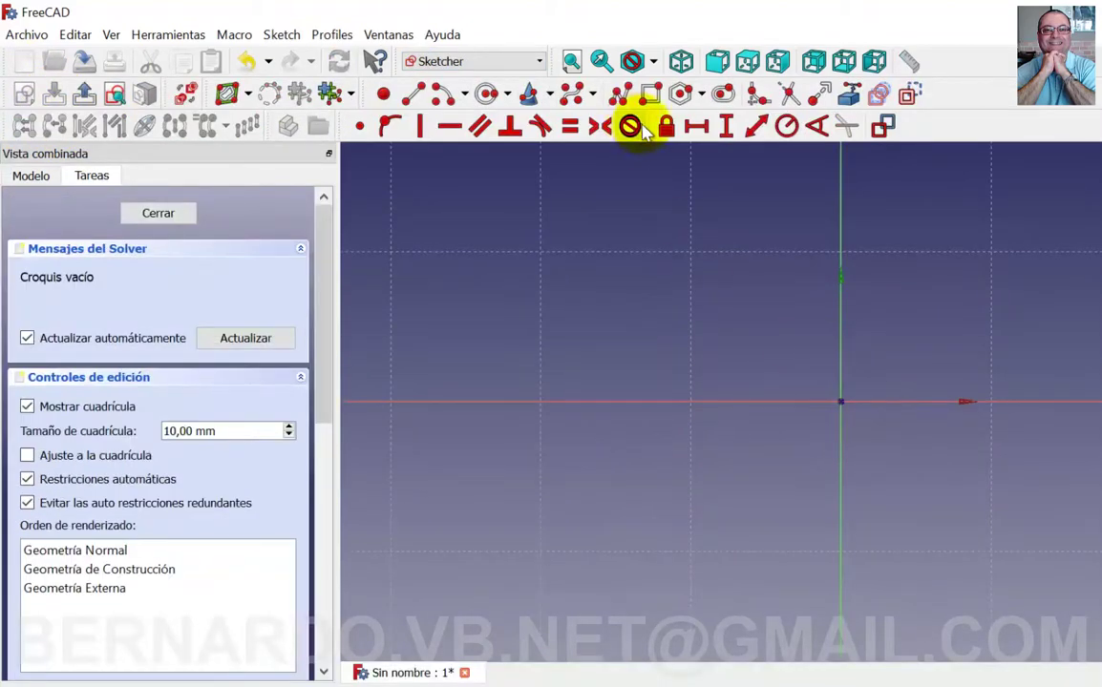
pyautogui.click(444, 95)
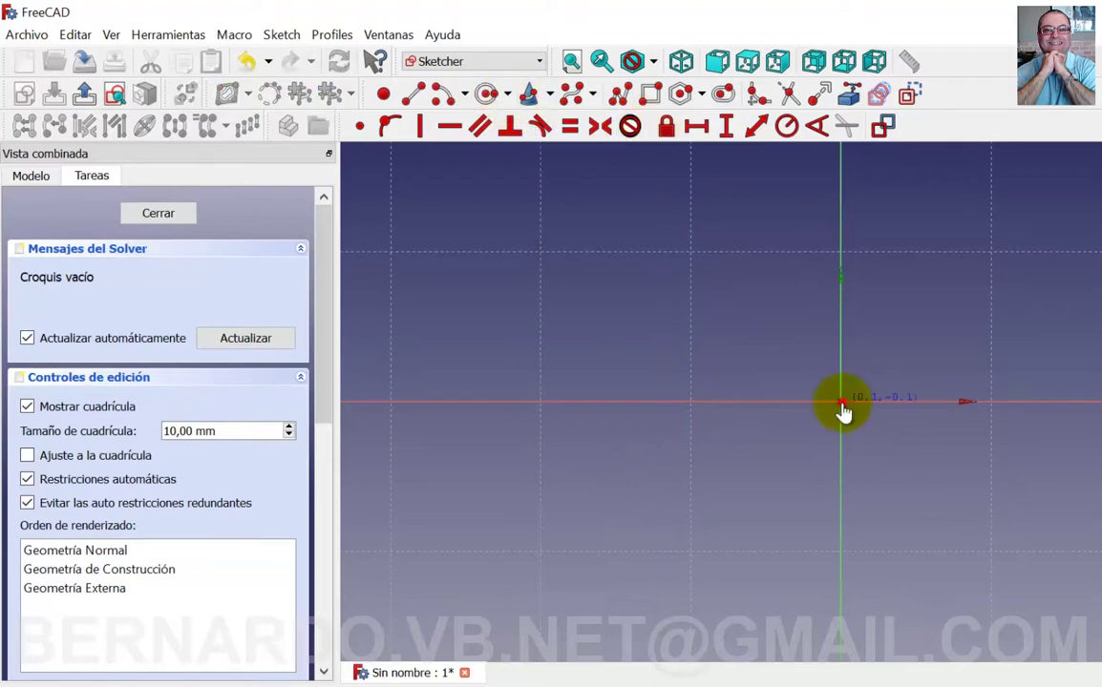
pyautogui.click(865, 413)
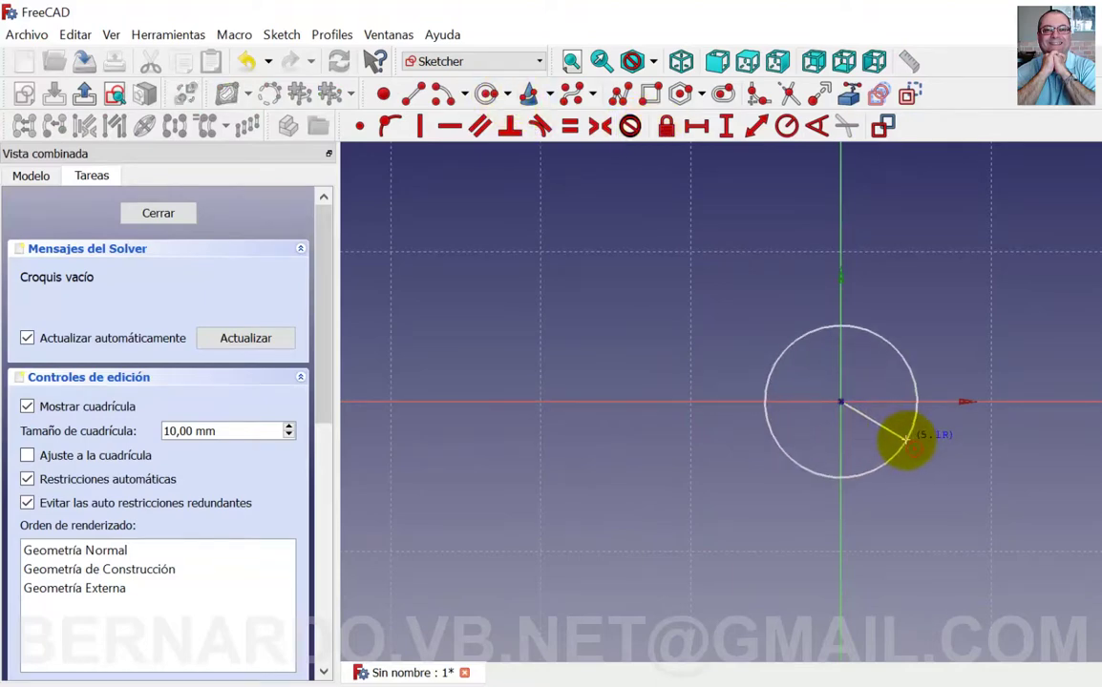
pyautogui.click(905, 440)
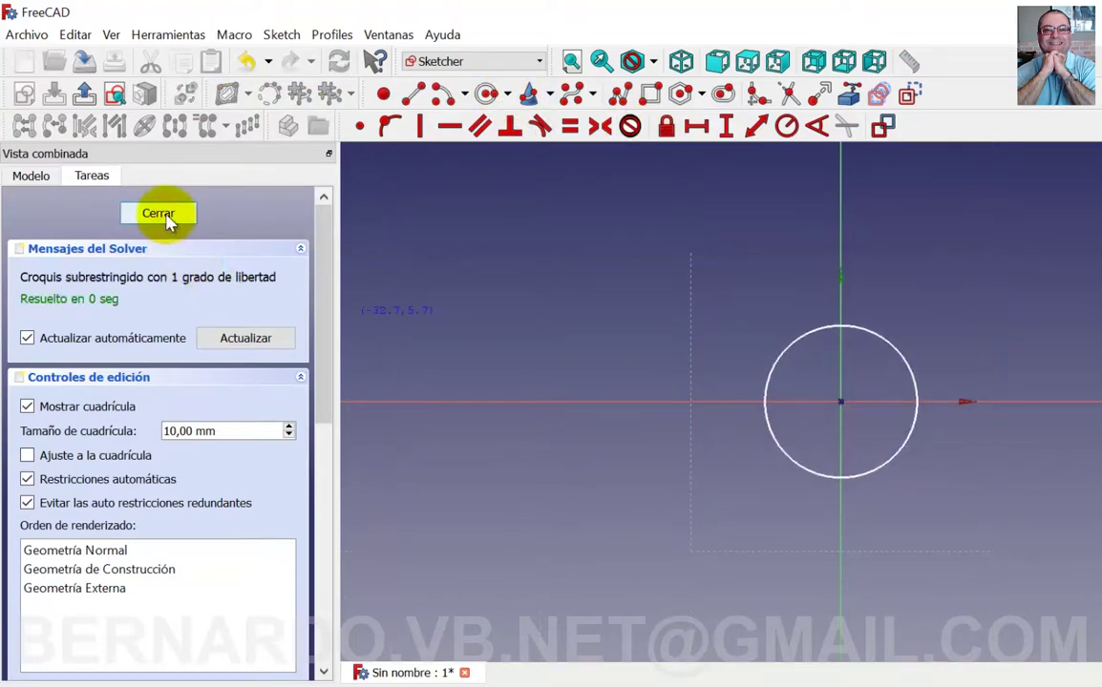
pyautogui.click(164, 217)
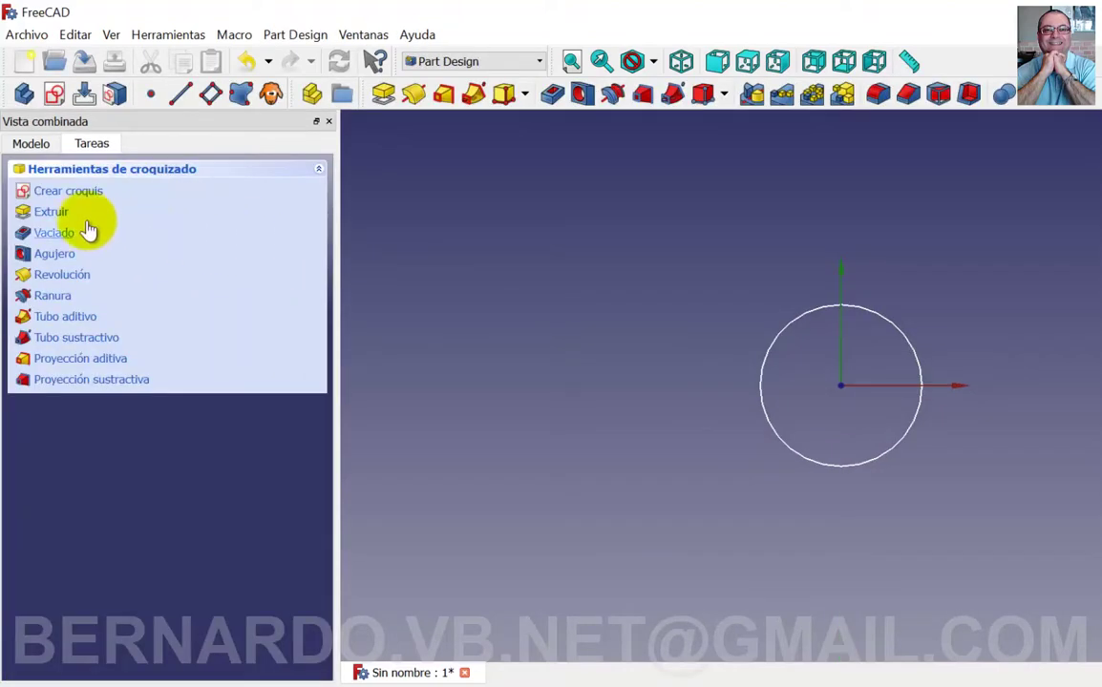
# Rename the circle sketch to '1' in the model tree
pyautogui.click(31, 144)
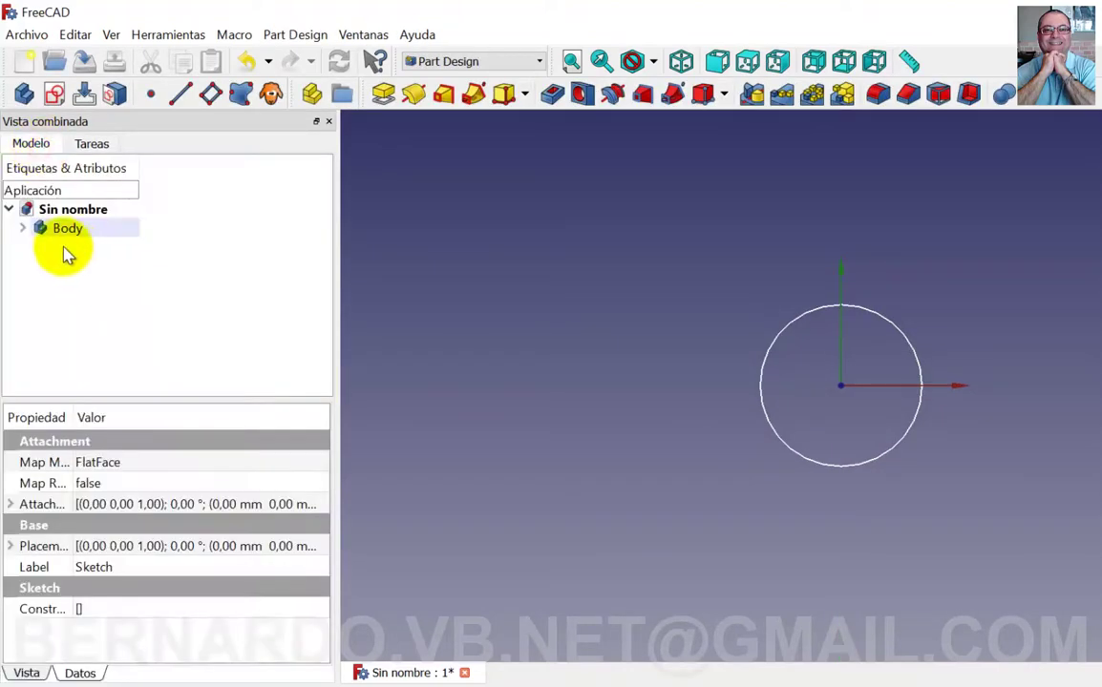
pyautogui.click(26, 230)
pyautogui.click(88, 267)
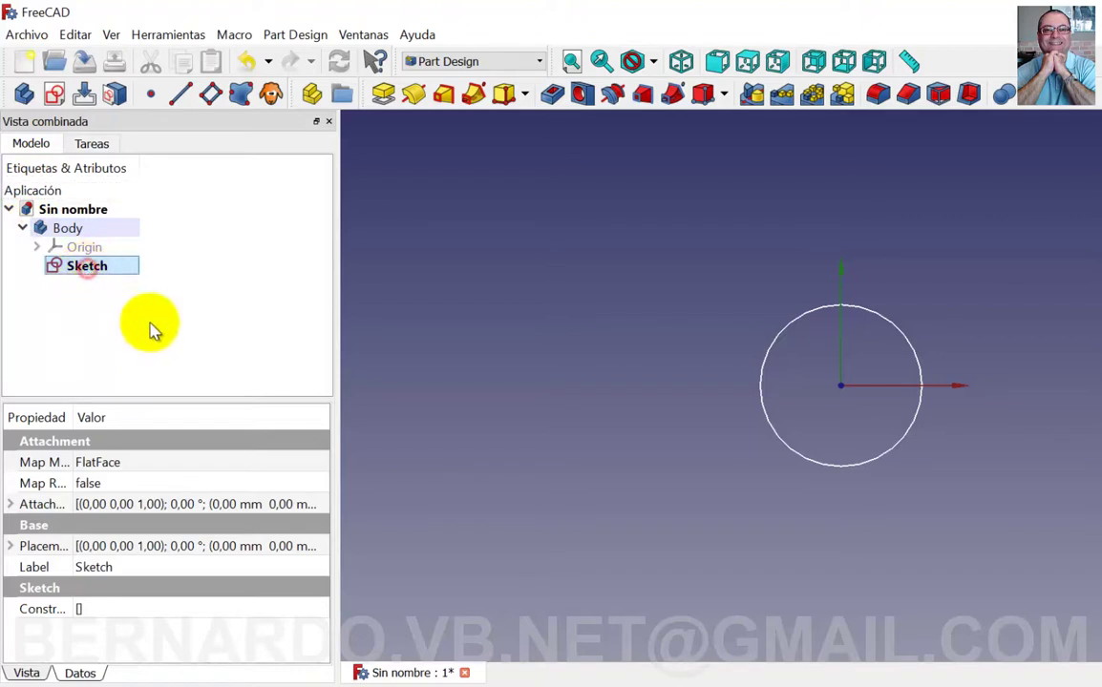
pyautogui.press('F2')
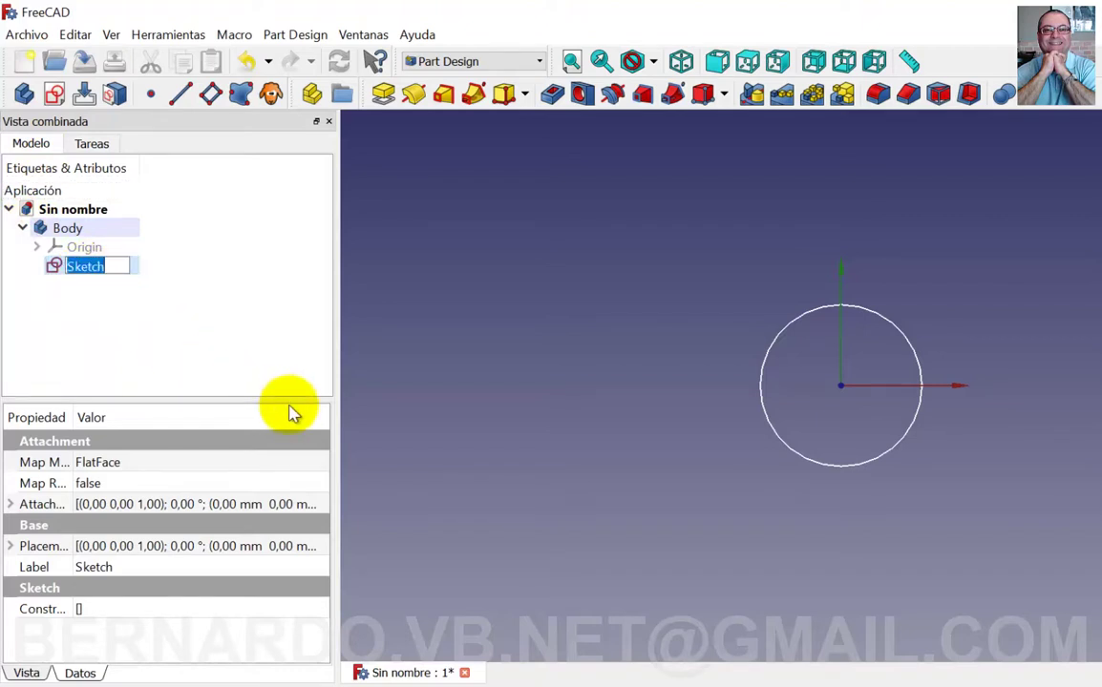
pyautogui.write('1')
pyautogui.press('Return')
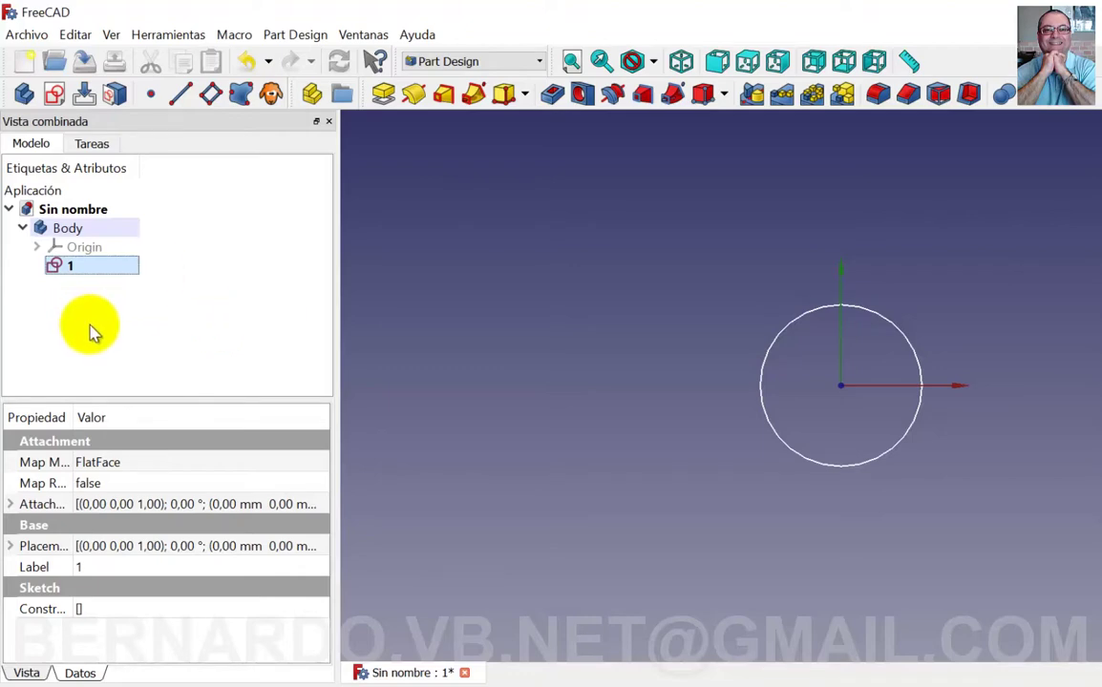
# Draw an origin-centred triangle in a new XY-plane sketch
pyautogui.click(53, 95)
pyautogui.click(67, 250)
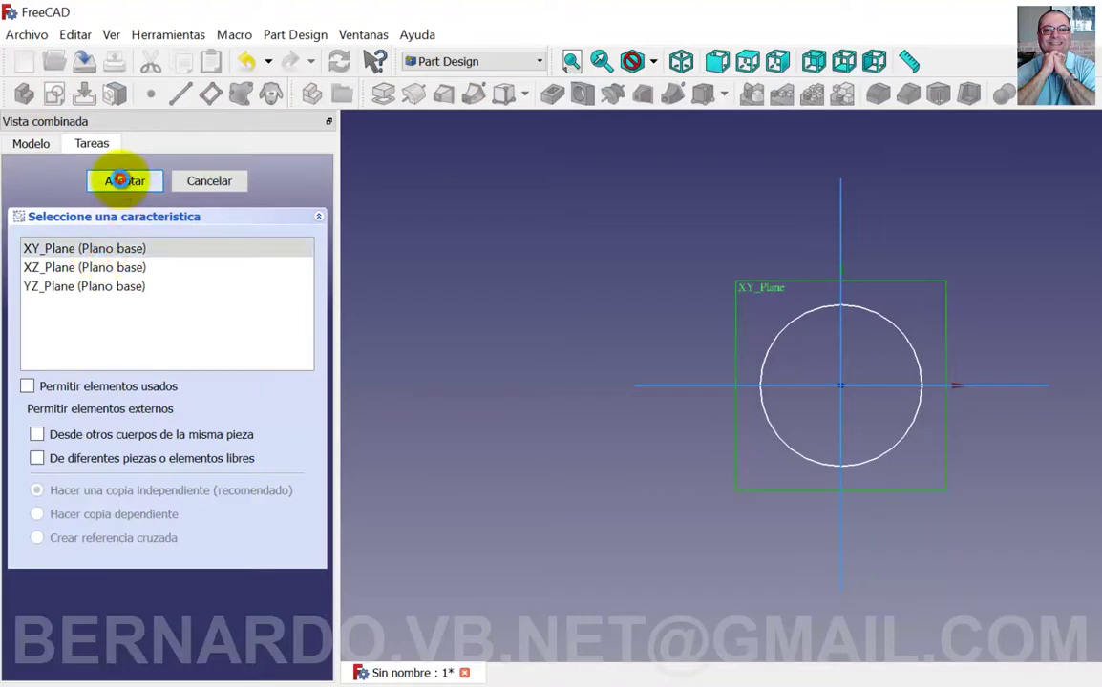
pyautogui.click(122, 181)
pyautogui.click(702, 95)
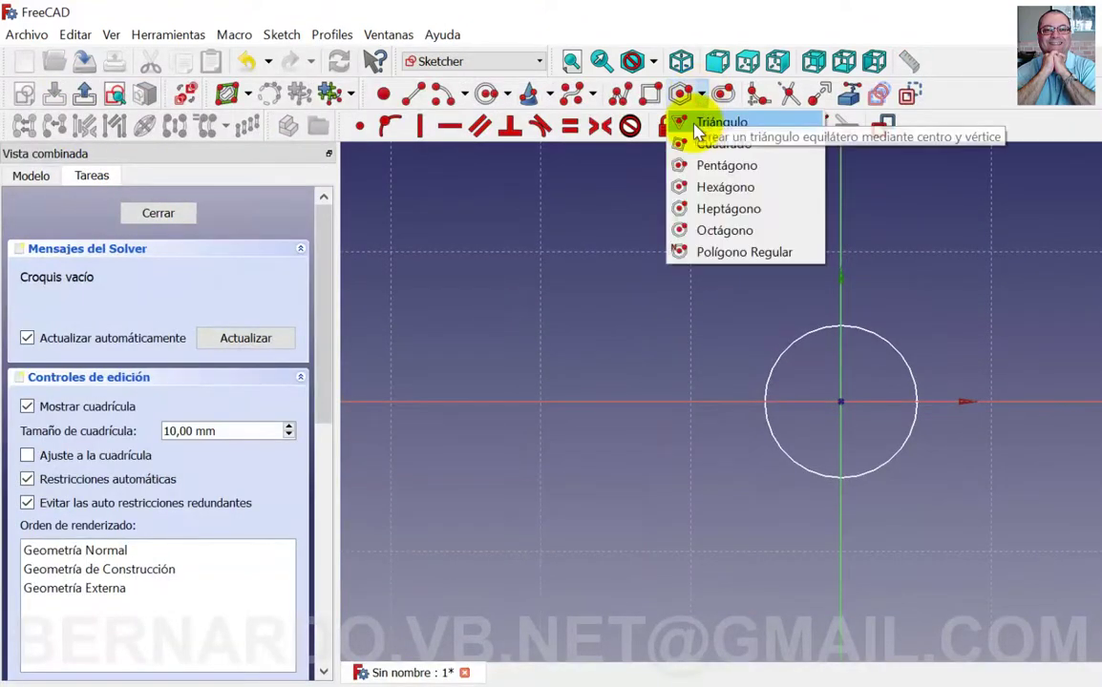
pyautogui.click(711, 119)
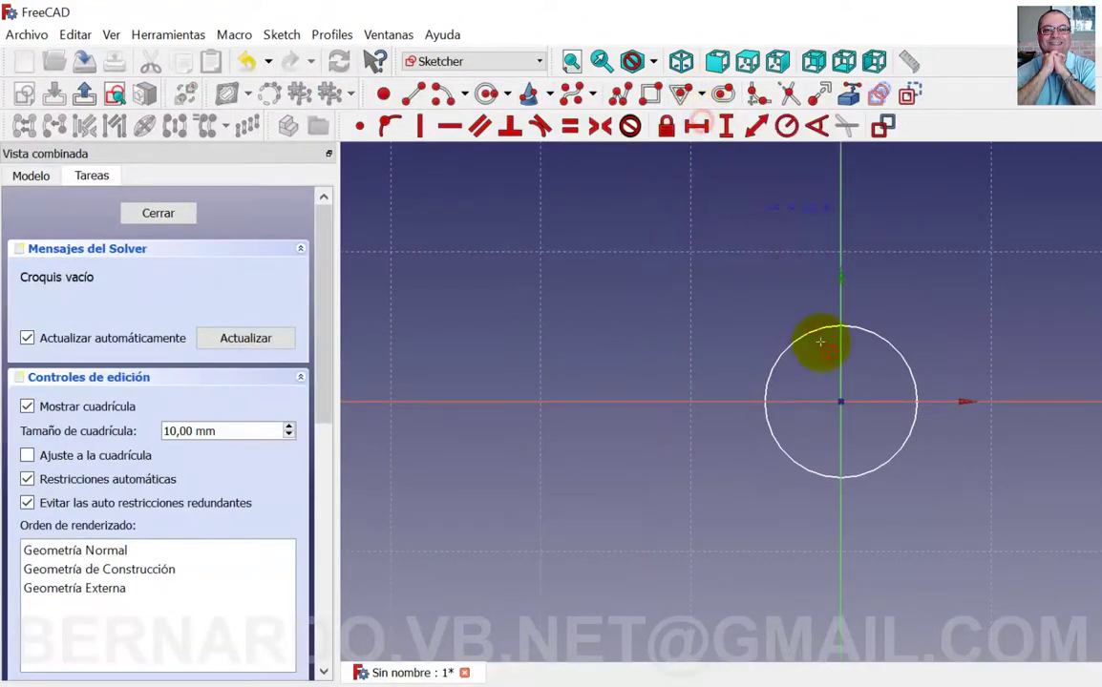
pyautogui.click(840, 403)
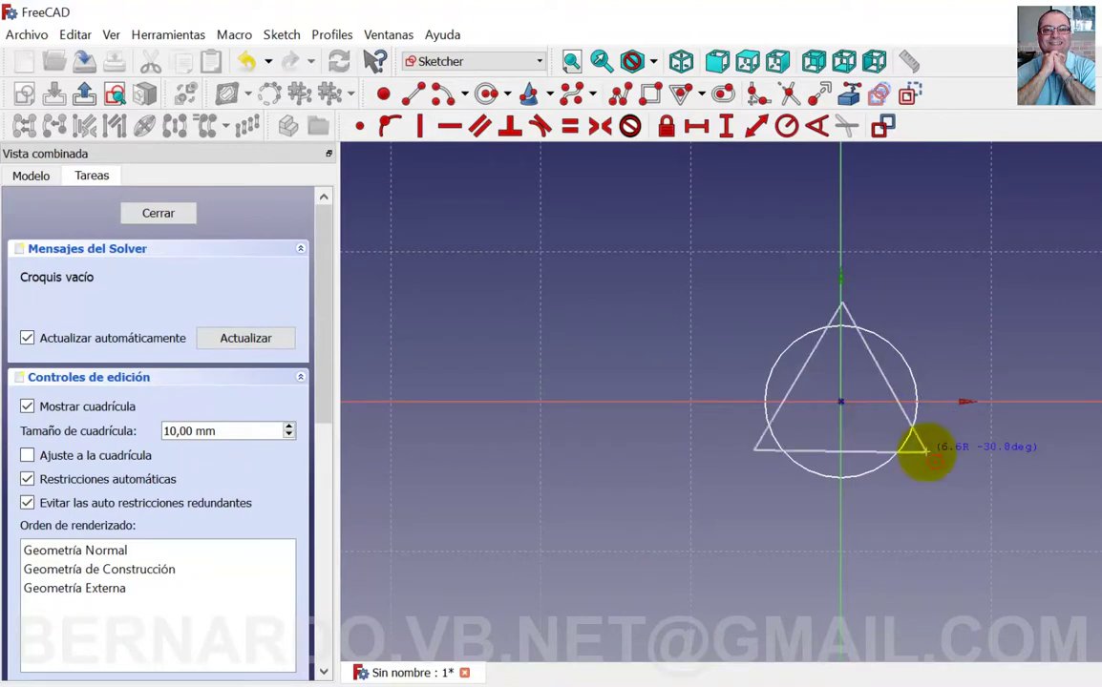
pyautogui.click(840, 290)
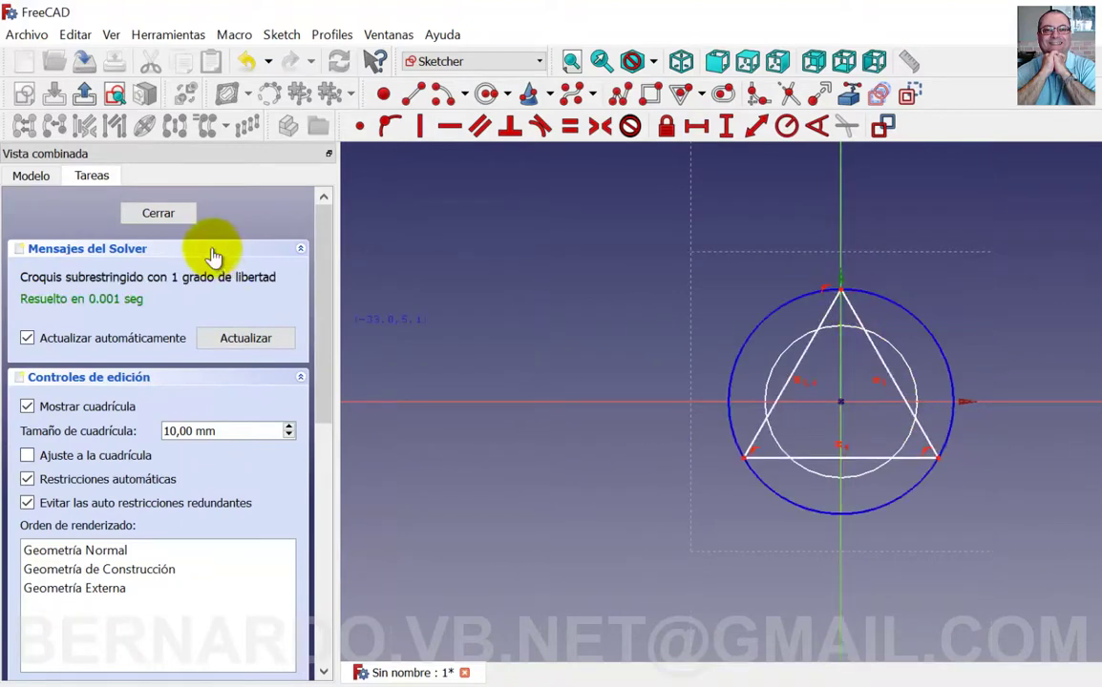
pyautogui.click(158, 213)
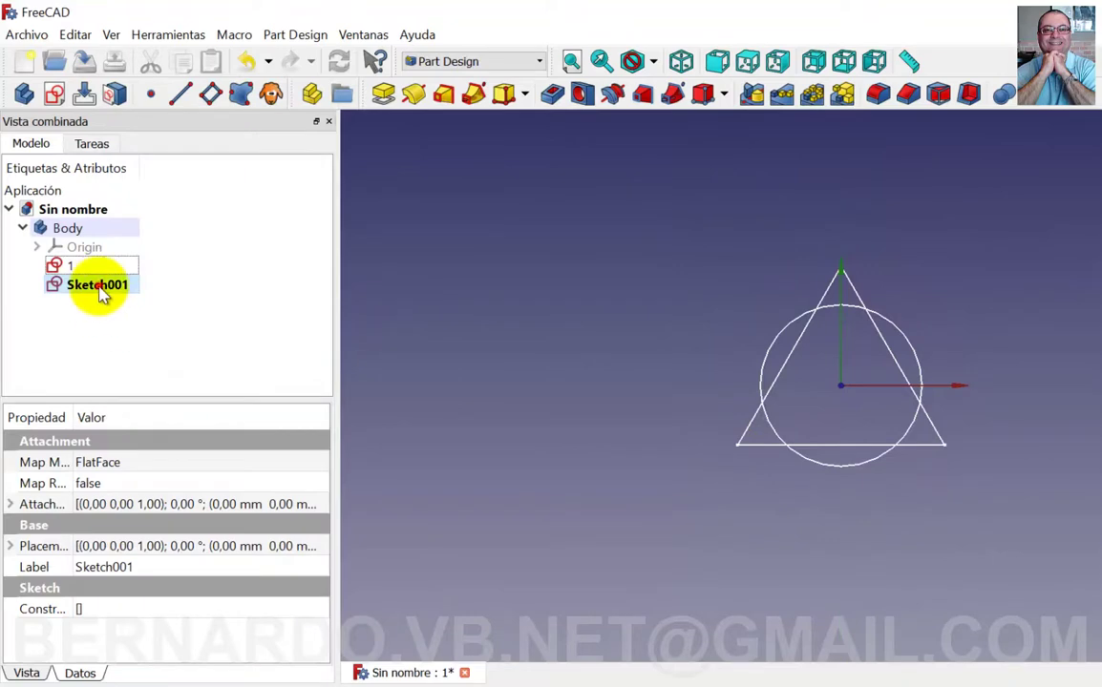
# Rename the triangle sketch to '2'
pyautogui.click(98, 291)
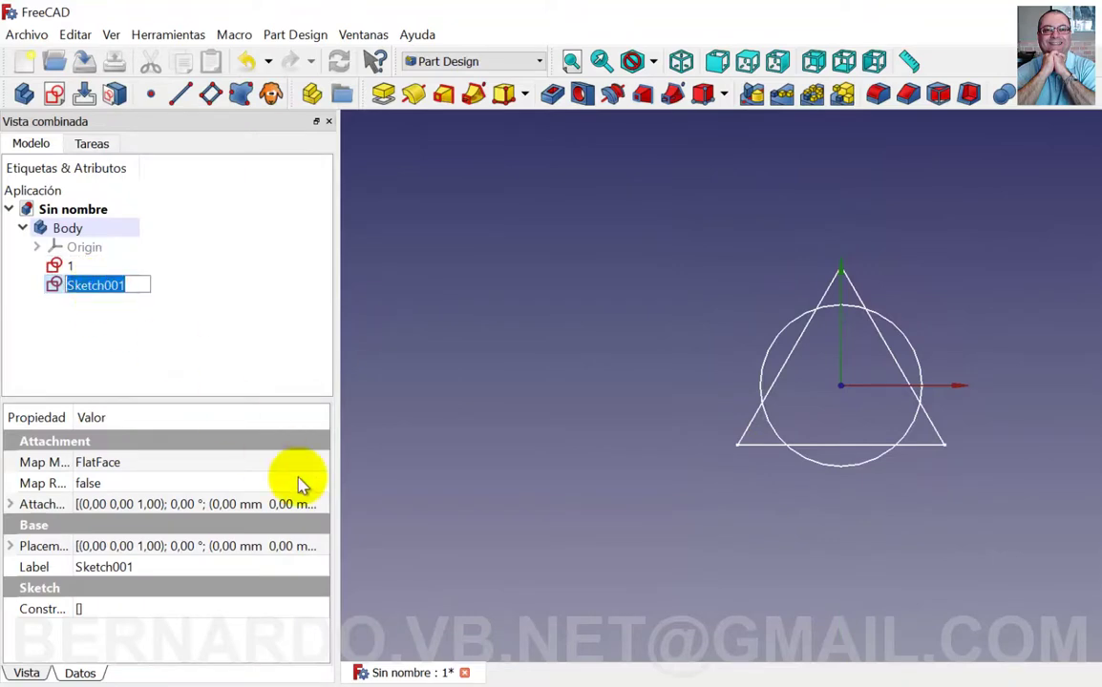
pyautogui.write('2')
pyautogui.press('Return')
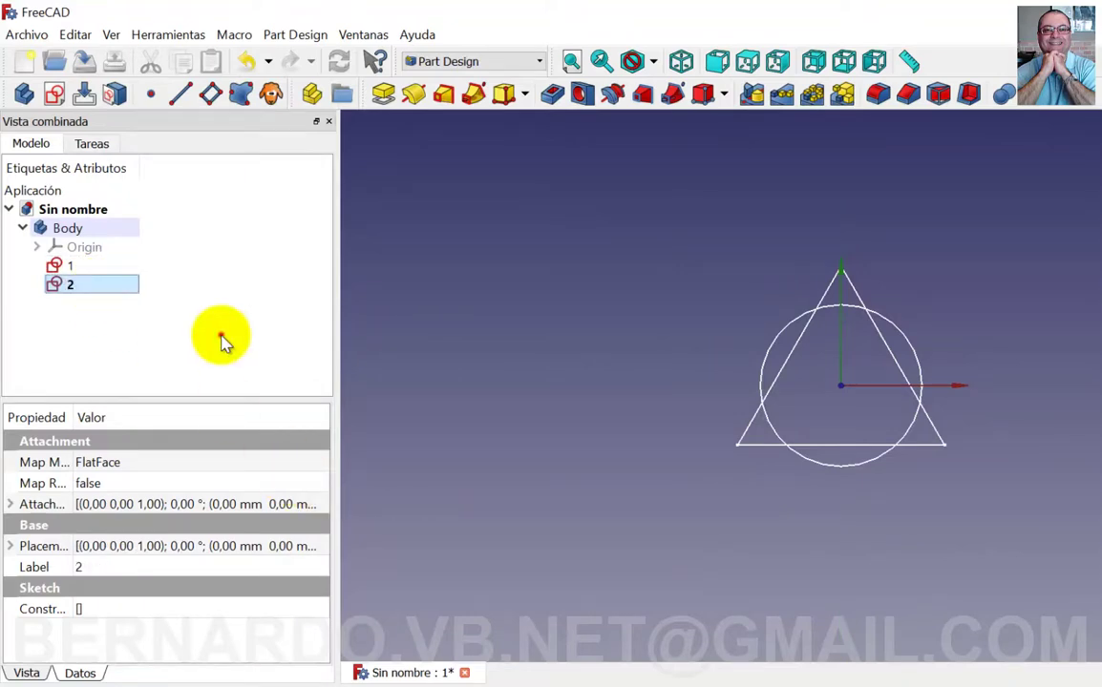
pyautogui.click(221, 339)
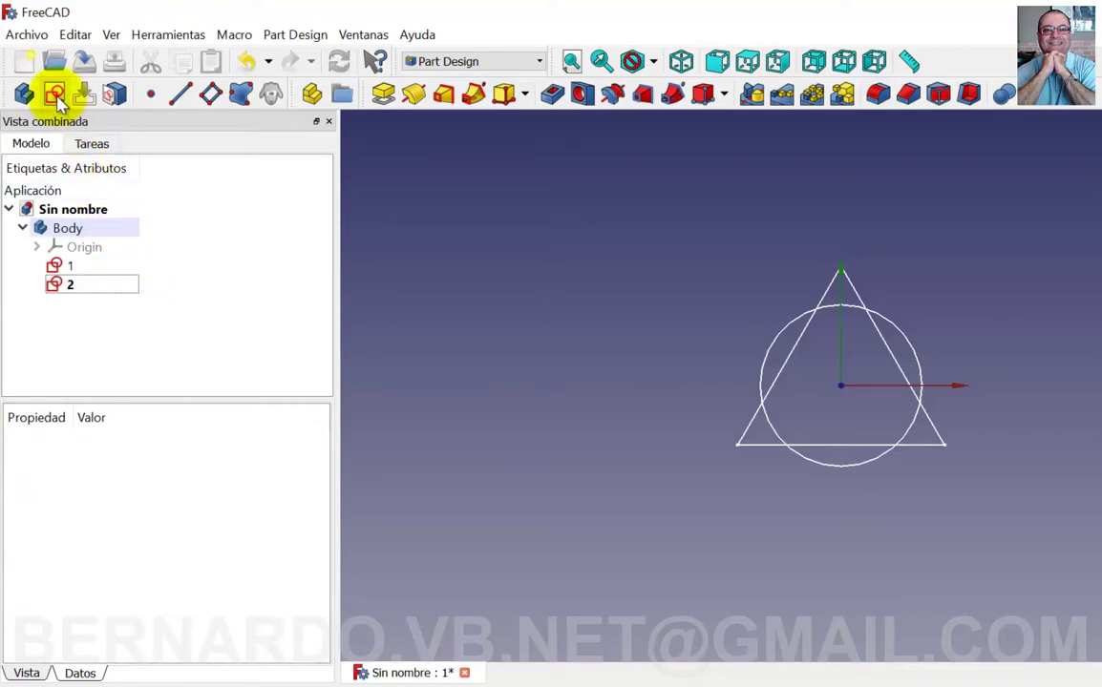
# Draw a smaller origin-centred pentagon in another XY-plane sketch
pyautogui.click(56, 96)
pyautogui.click(86, 248)
pyautogui.click(134, 182)
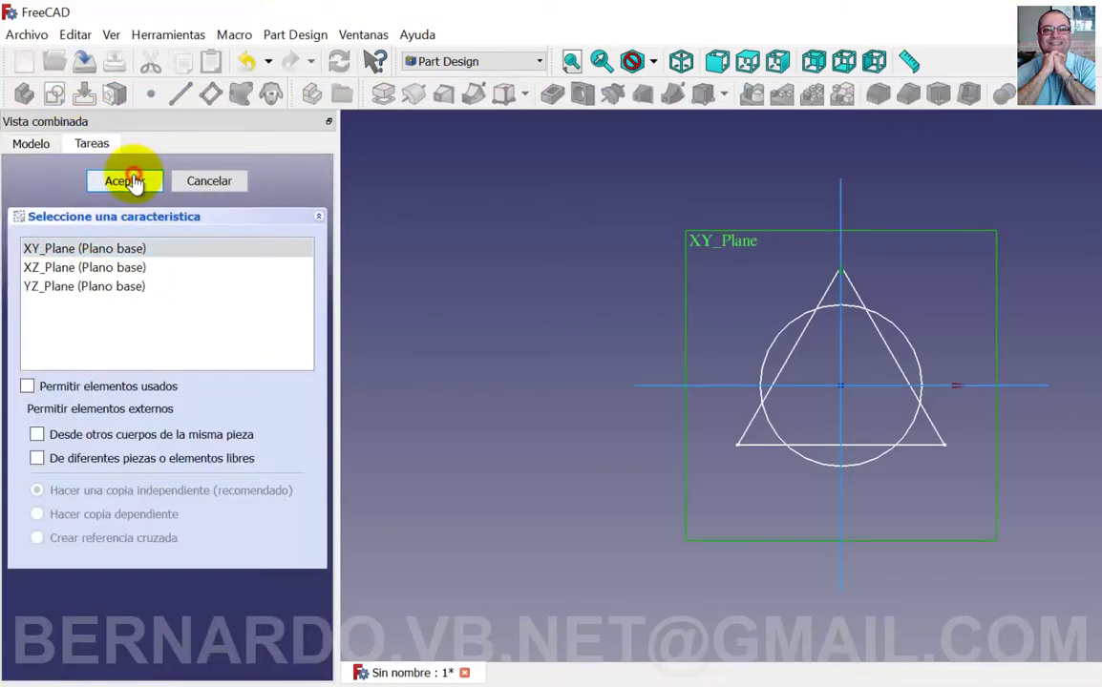
pyautogui.click(701, 94)
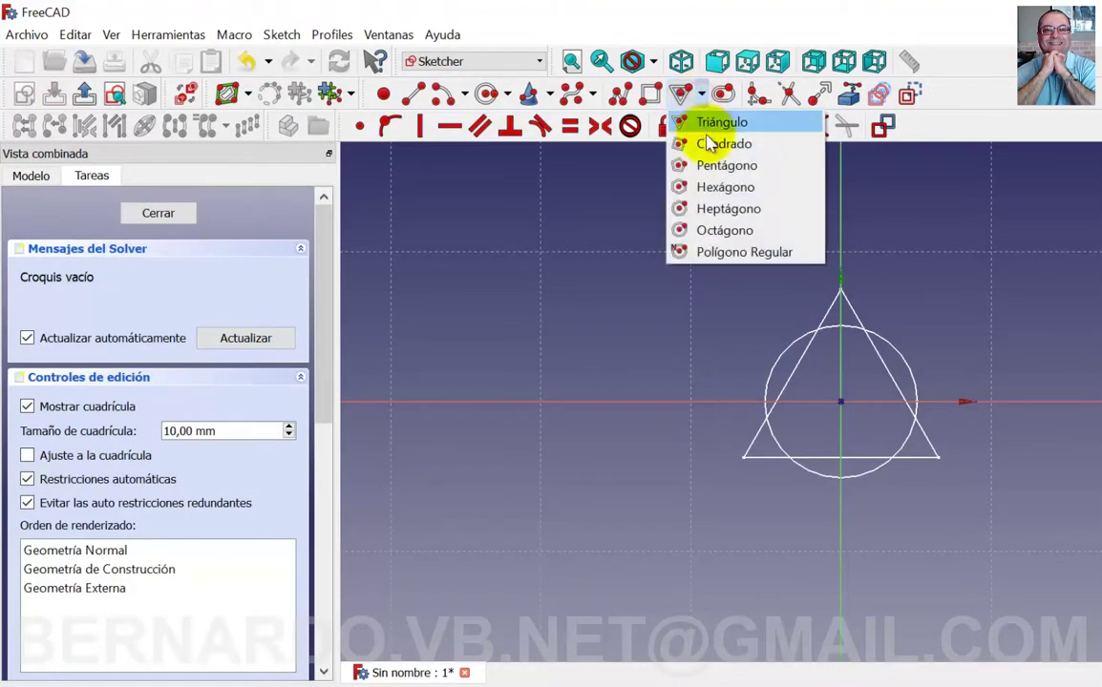
pyautogui.click(721, 165)
pyautogui.click(841, 401)
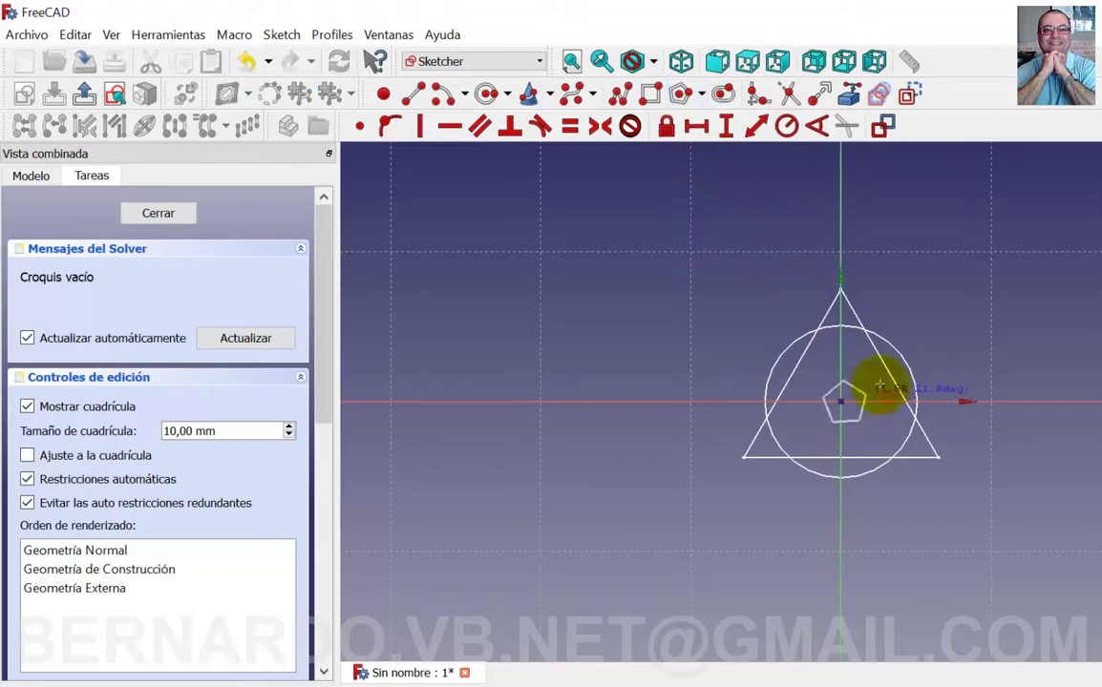
pyautogui.click(842, 346)
pyautogui.click(164, 215)
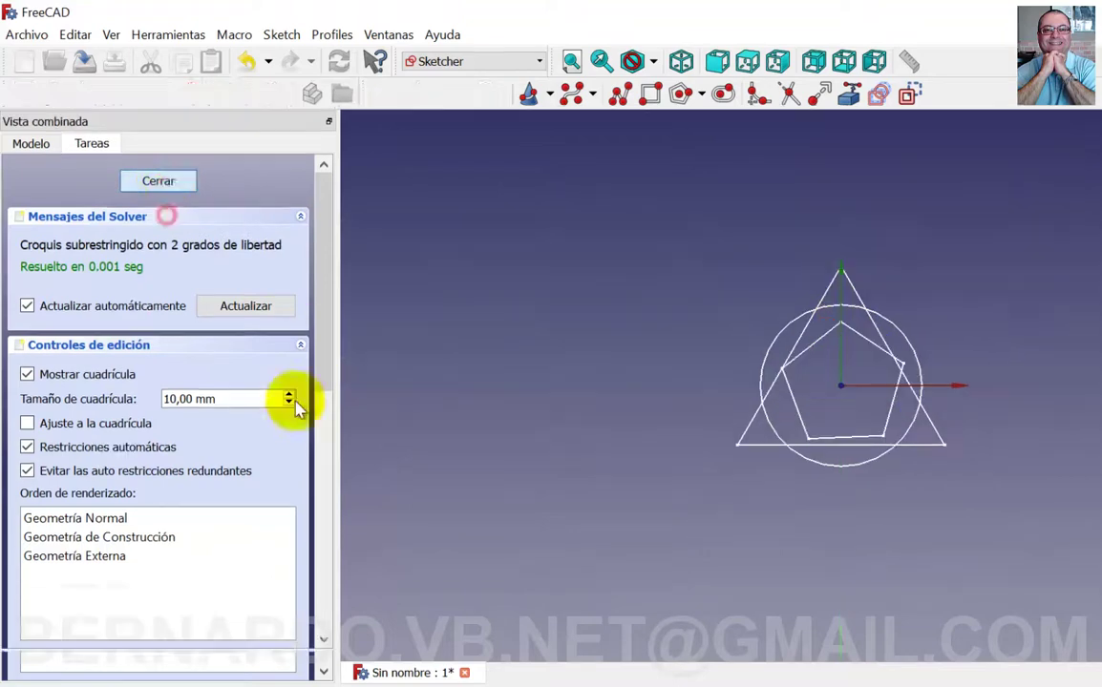
# Rename the pentagon sketch to '3'
pyautogui.press('F2')
pyautogui.write('3')
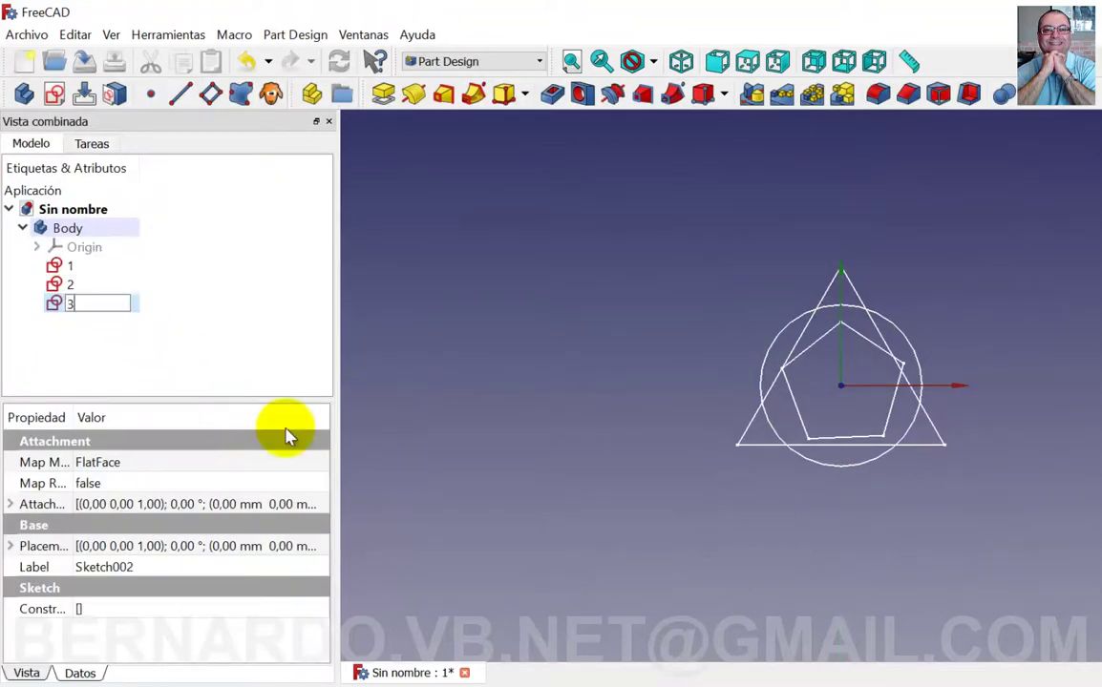
pyautogui.press('Return')
pyautogui.click(254, 353)
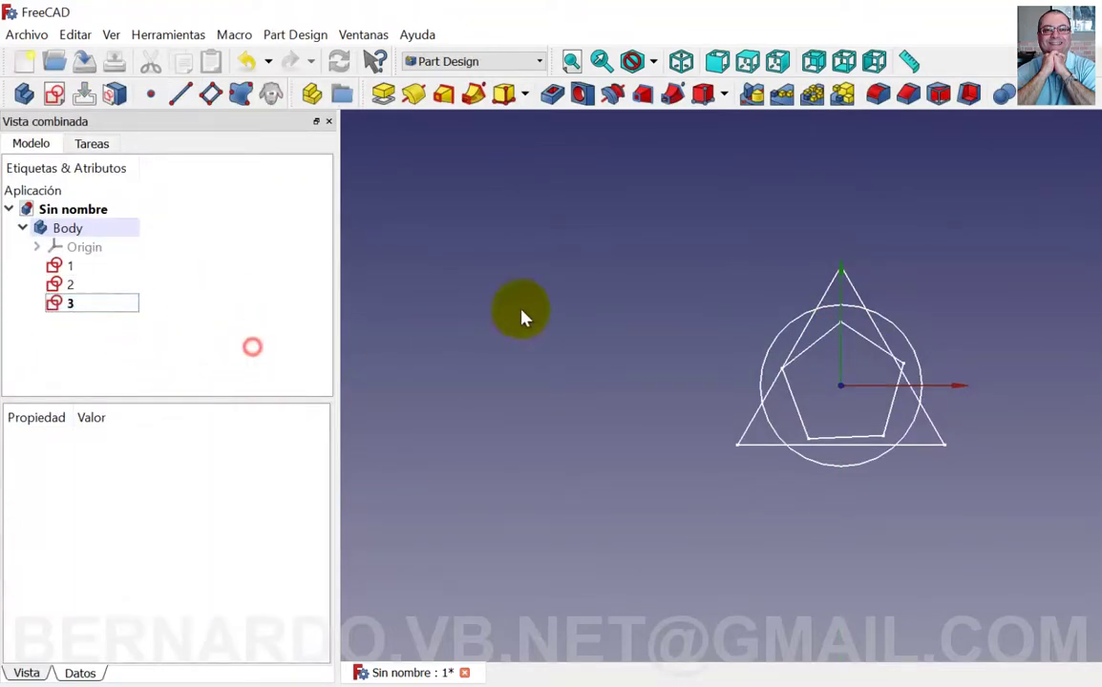
# Offset triangle sketch 2 by 20 mm along Z in its attachment settings
pyautogui.click(681, 61)
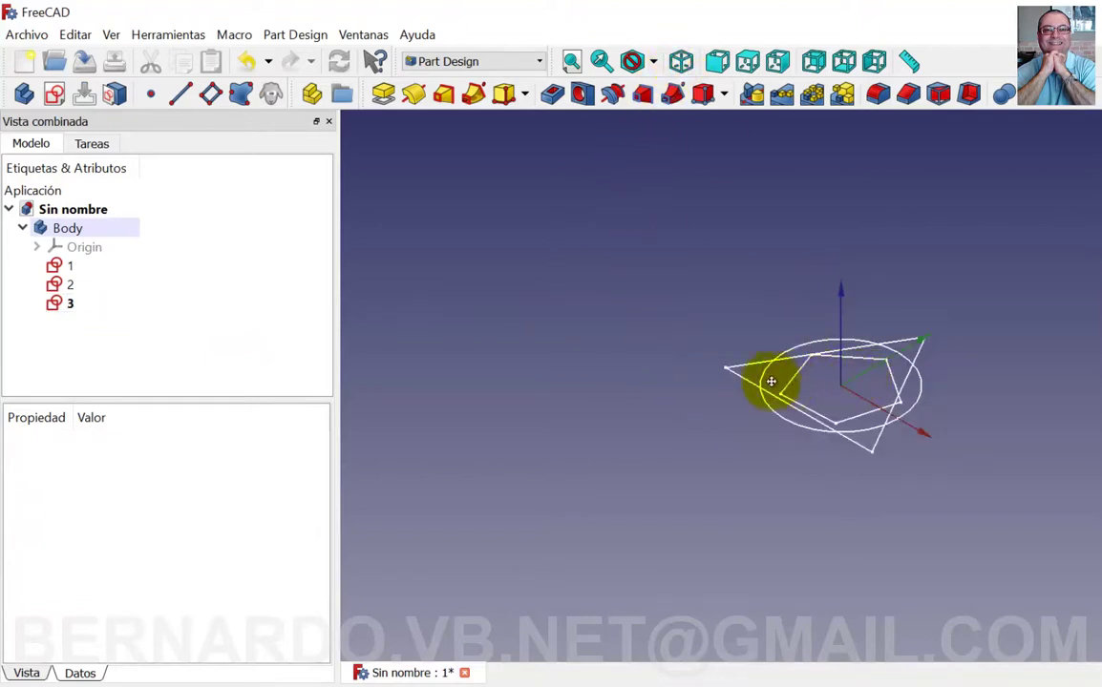
pyautogui.moveTo(770, 381)
pyautogui.mouseDown(button='middle')
pyautogui.moveTo(697, 390)
pyautogui.moveTo(680, 380)
pyautogui.mouseUp(button='middle')
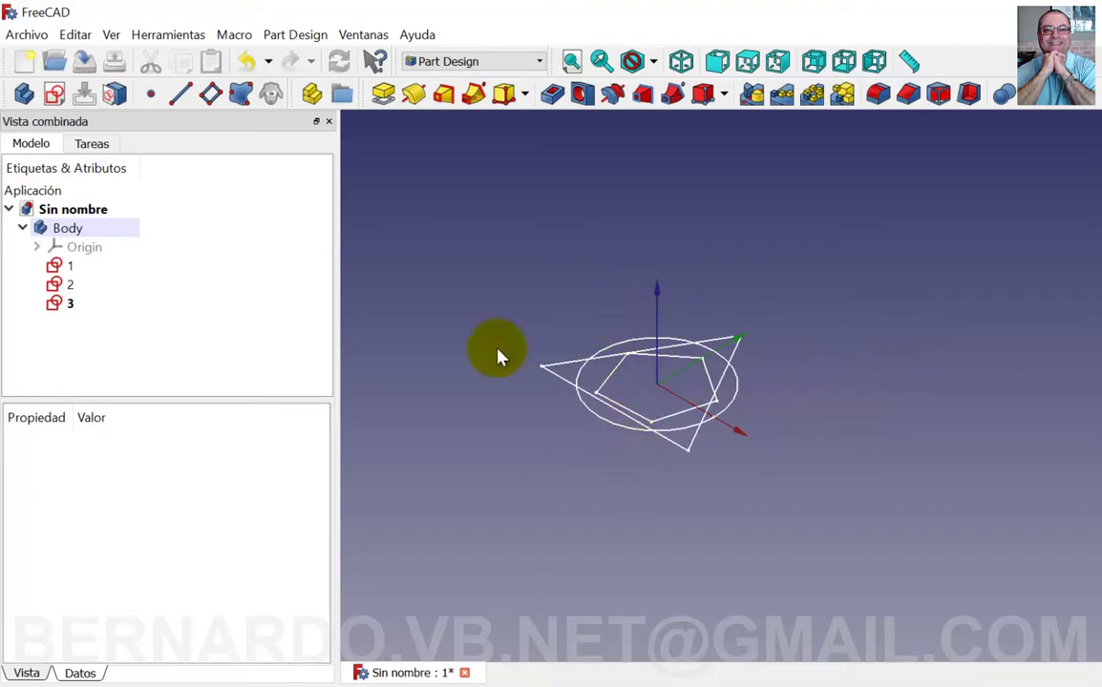
pyautogui.click(74, 287)
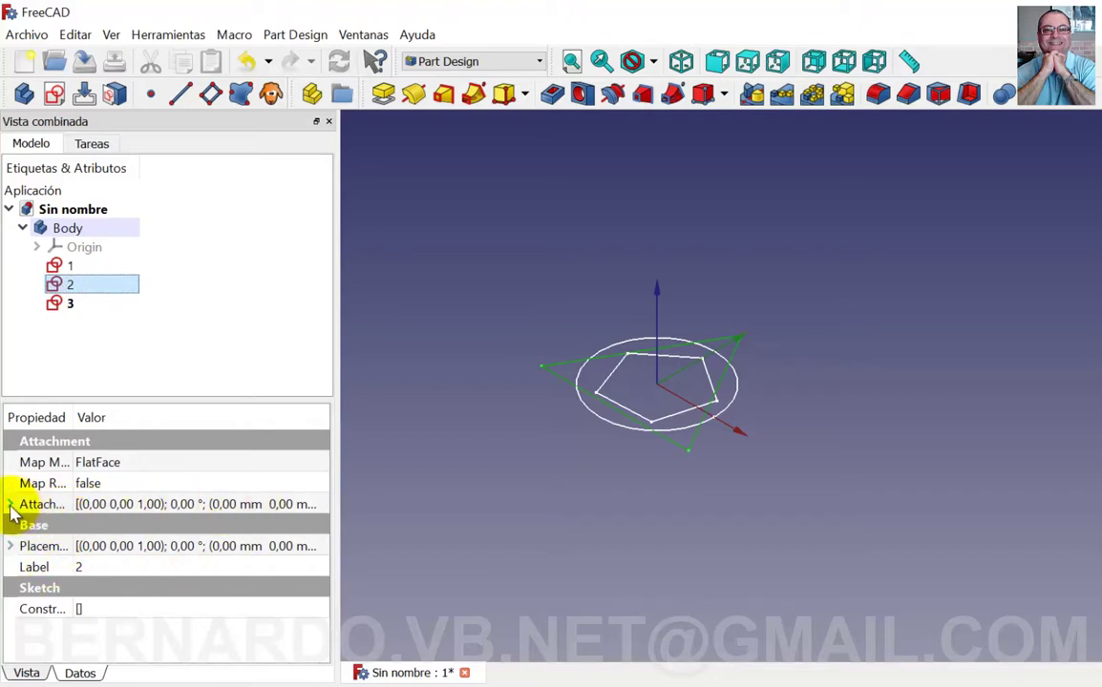
pyautogui.click(74, 417)
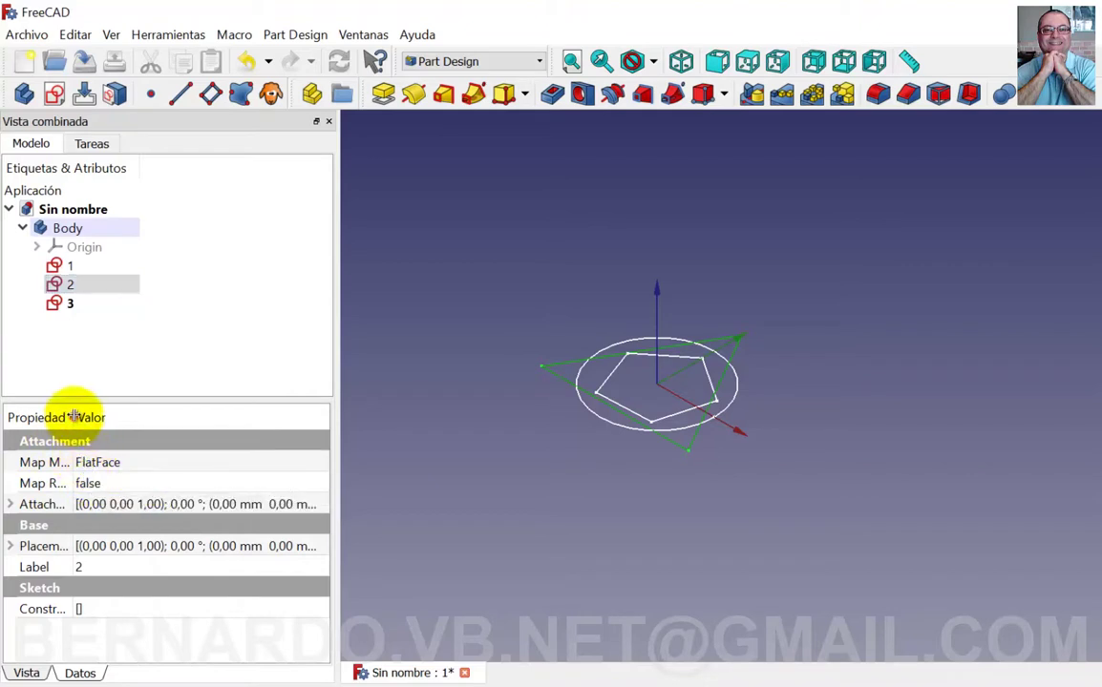
pyautogui.moveTo(74, 418); pyautogui.dragTo(101, 420)
pyautogui.click(259, 466)
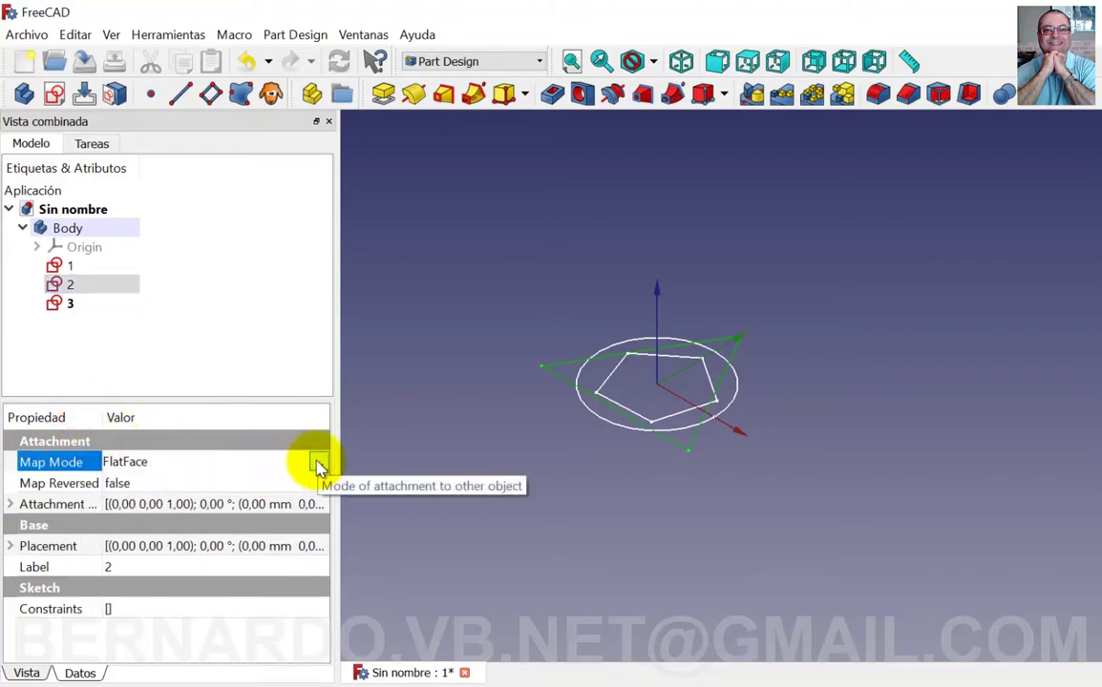
pyautogui.click(317, 464)
pyautogui.scroll(-2, 286, 564)
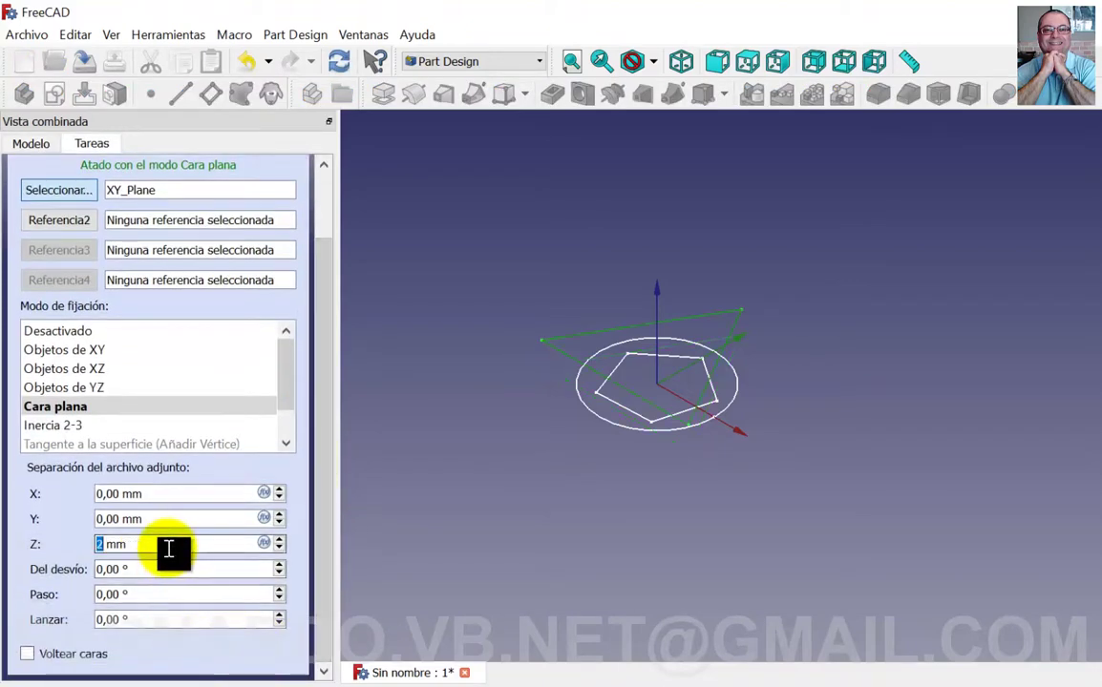
pyautogui.scroll(1, 168, 549)
pyautogui.scroll(1, 168, 549)
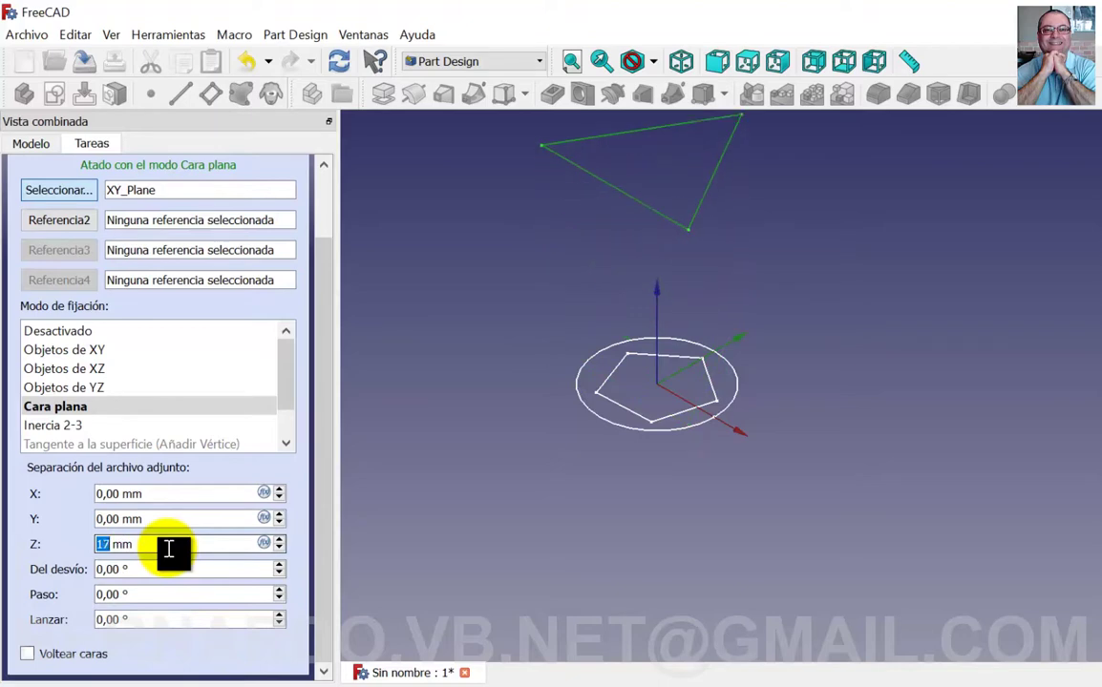
pyautogui.scroll(1, 168, 549)
pyautogui.scroll(2, 168, 549)
pyautogui.scroll(1, 168, 549)
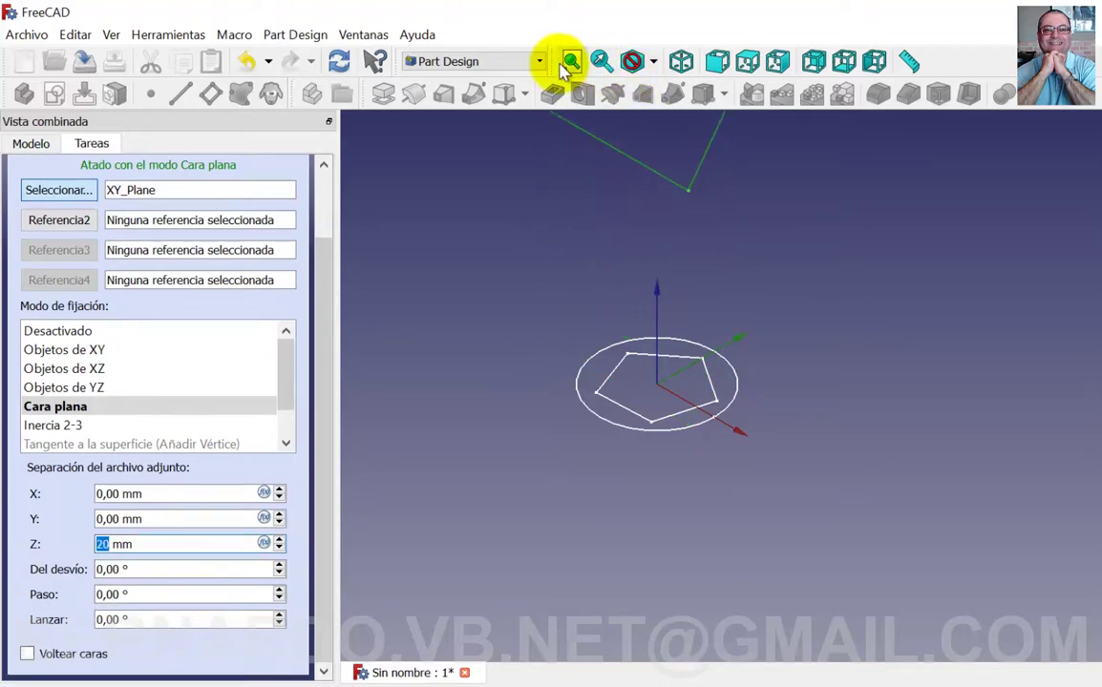
pyautogui.click(572, 63)
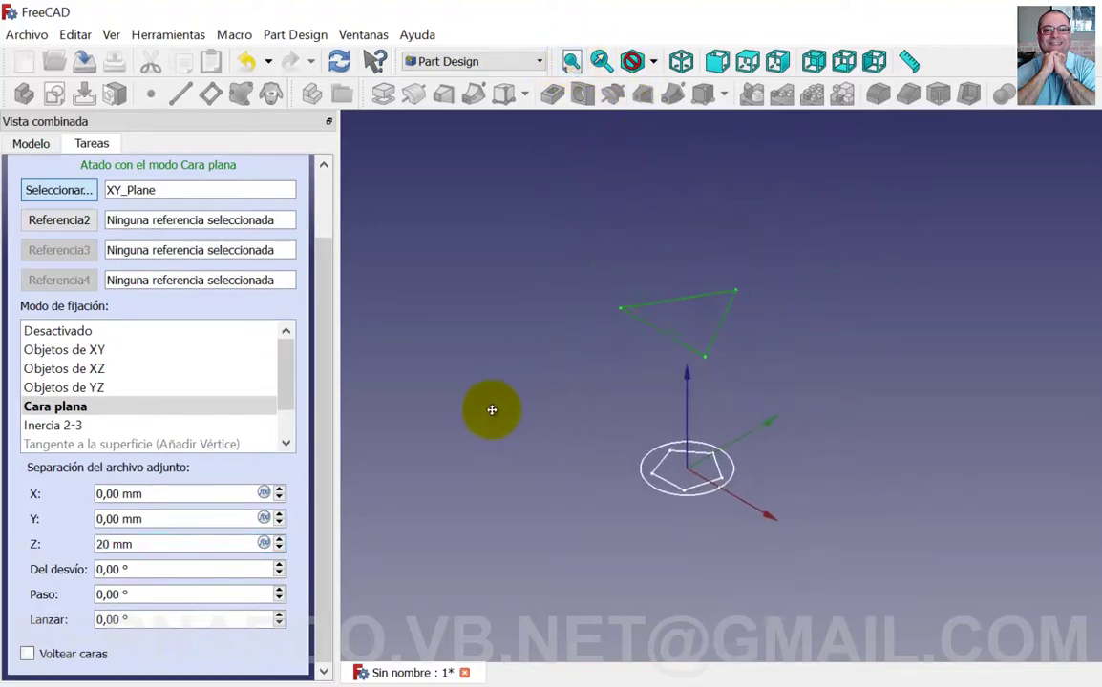
pyautogui.moveTo(322, 389); pyautogui.dragTo(322, 314)
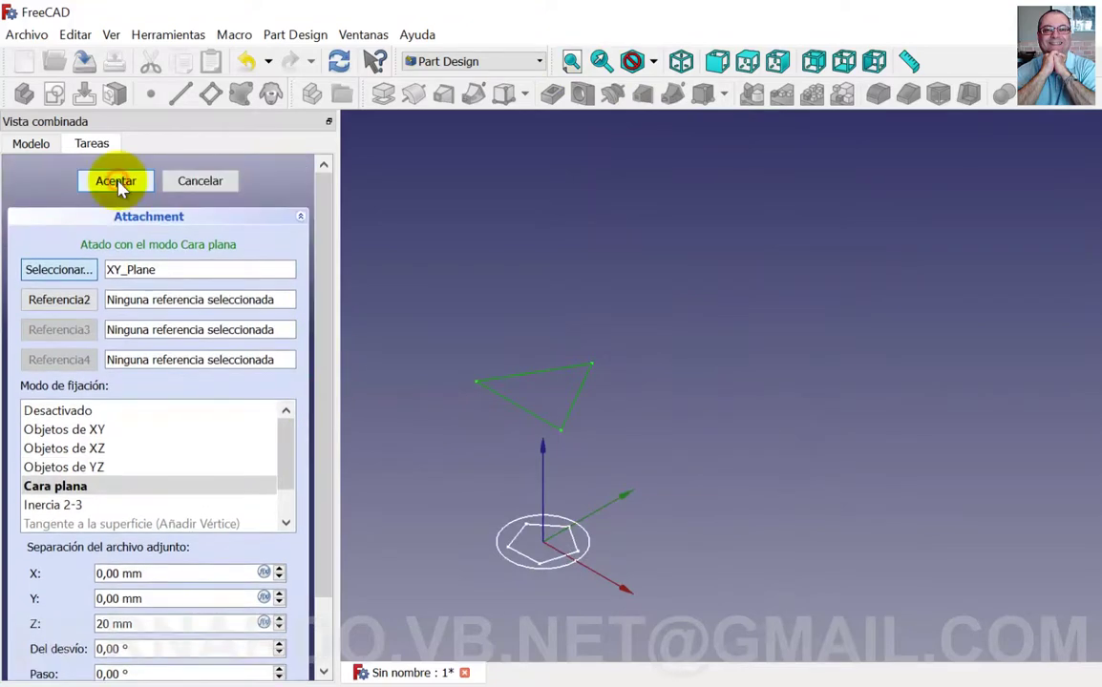
pyautogui.click(118, 181)
# Offset pentagon sketch 3 by 40 mm along Z
pyautogui.click(82, 303)
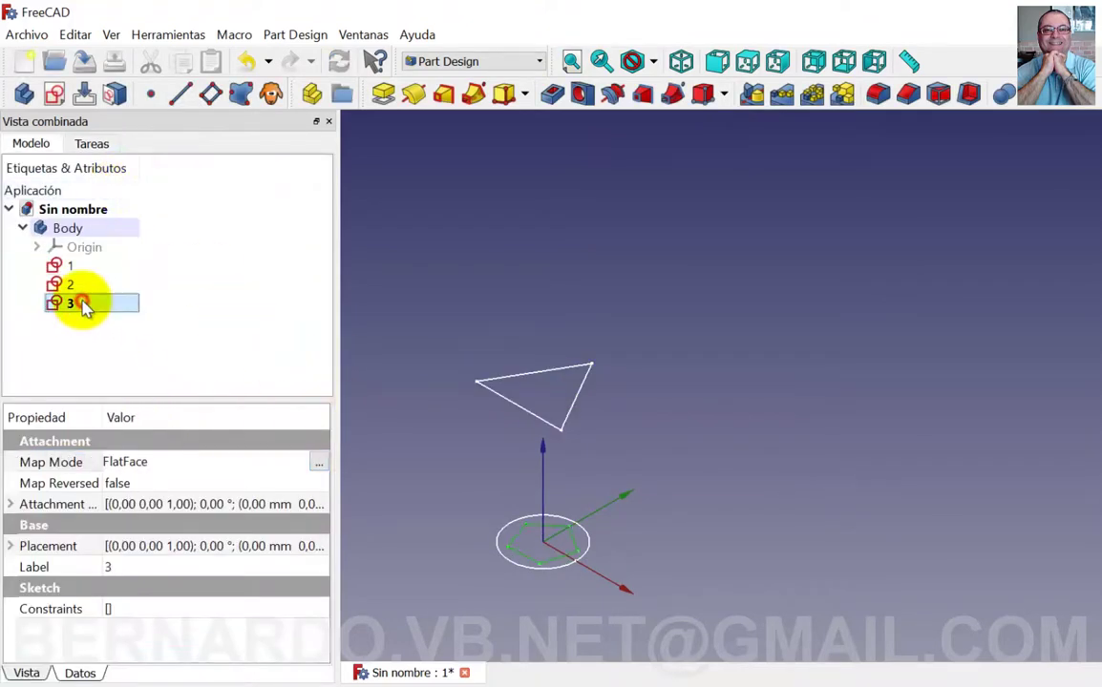
pyautogui.click(323, 463)
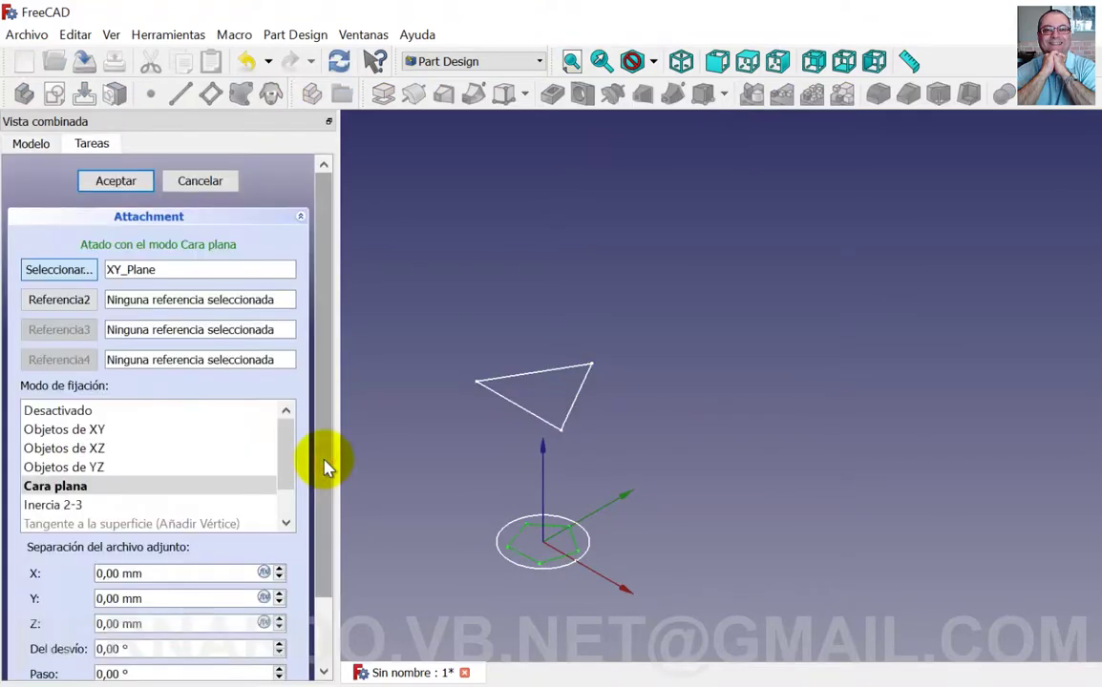
pyautogui.scroll(-2, 325, 564)
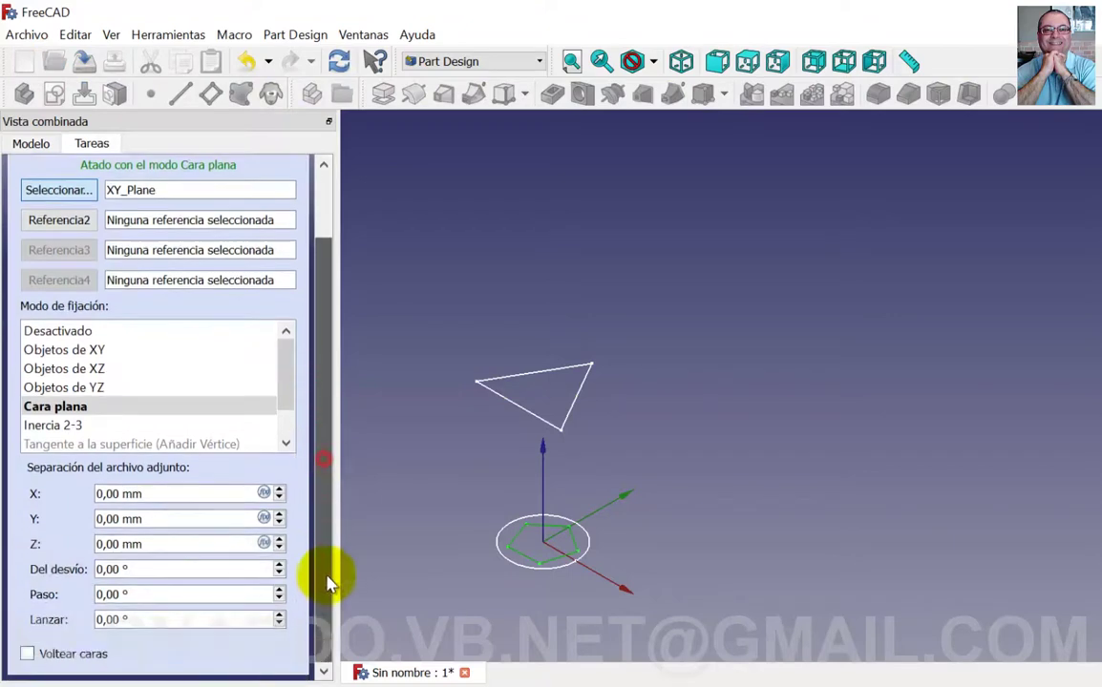
pyautogui.click(184, 545)
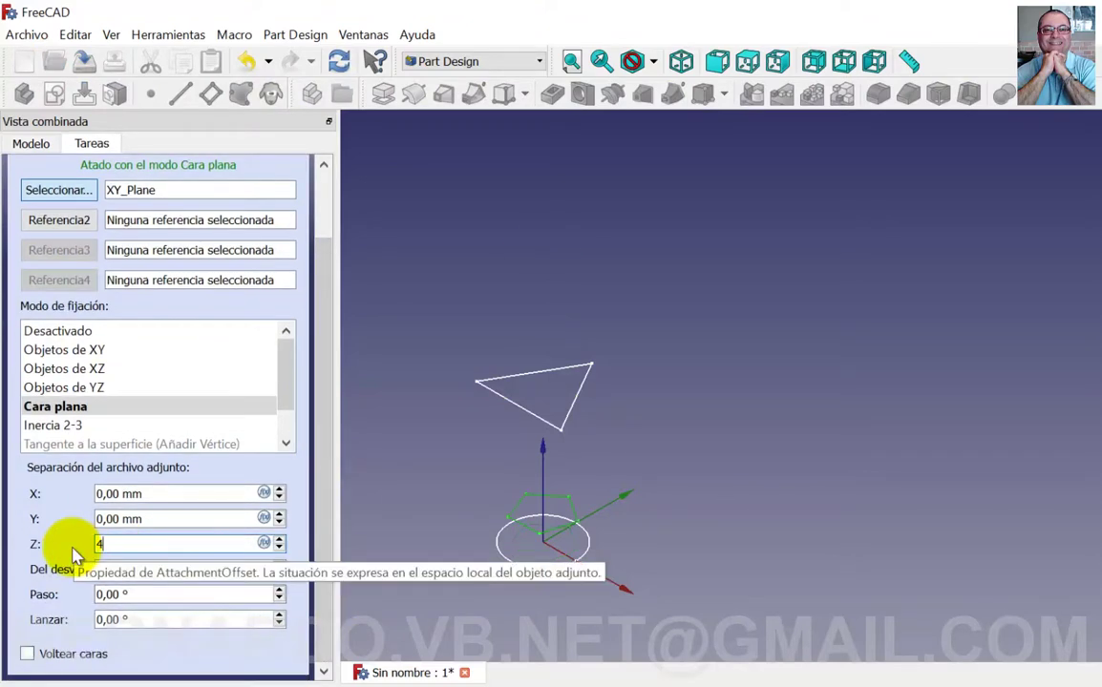
pyautogui.write('40')
pyautogui.scroll(-1, 299, 415)
pyautogui.scroll(3, 299, 416)
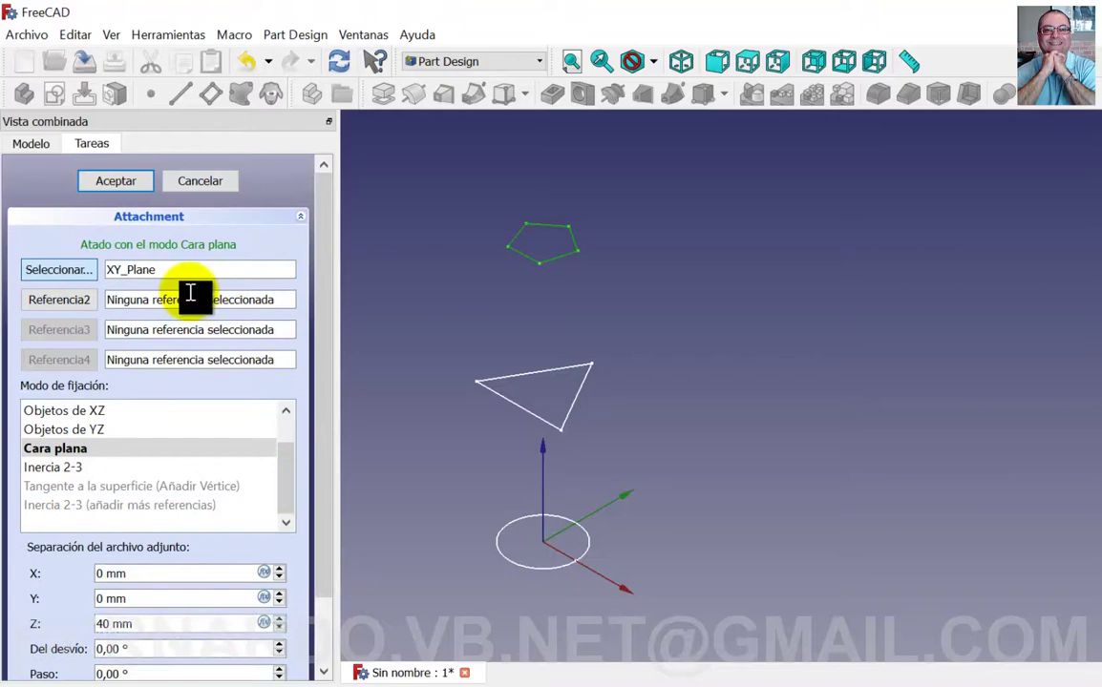
pyautogui.click(116, 181)
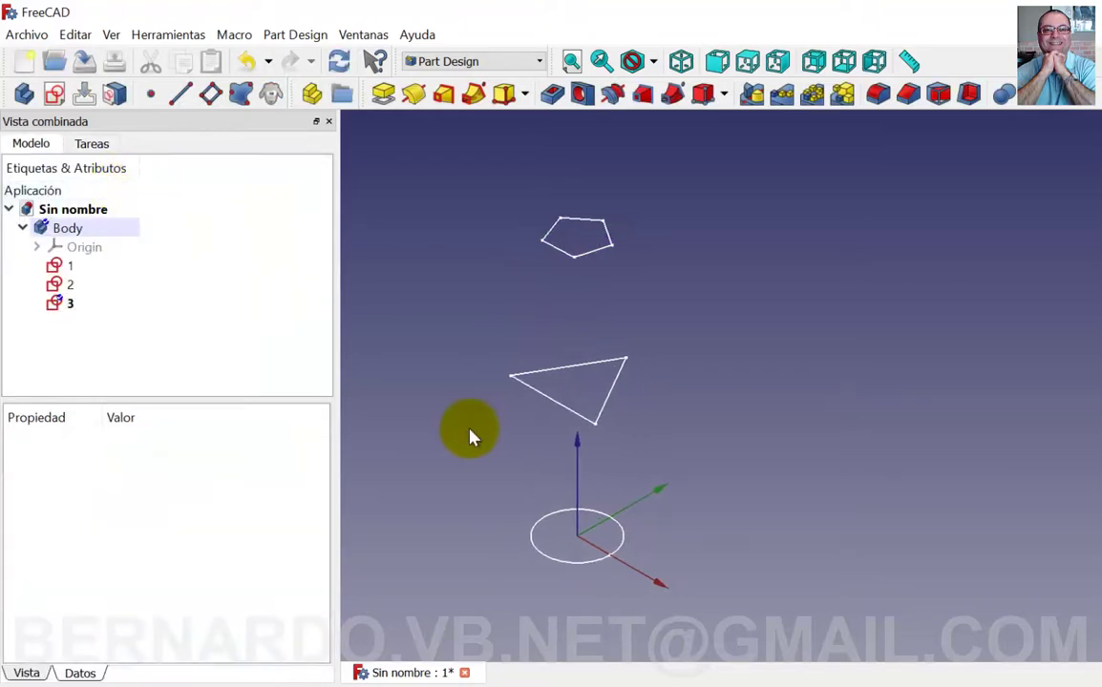
# In the Part workbench, loft circle sketch 1 to pentagon sketch 3
pyautogui.click(467, 61)
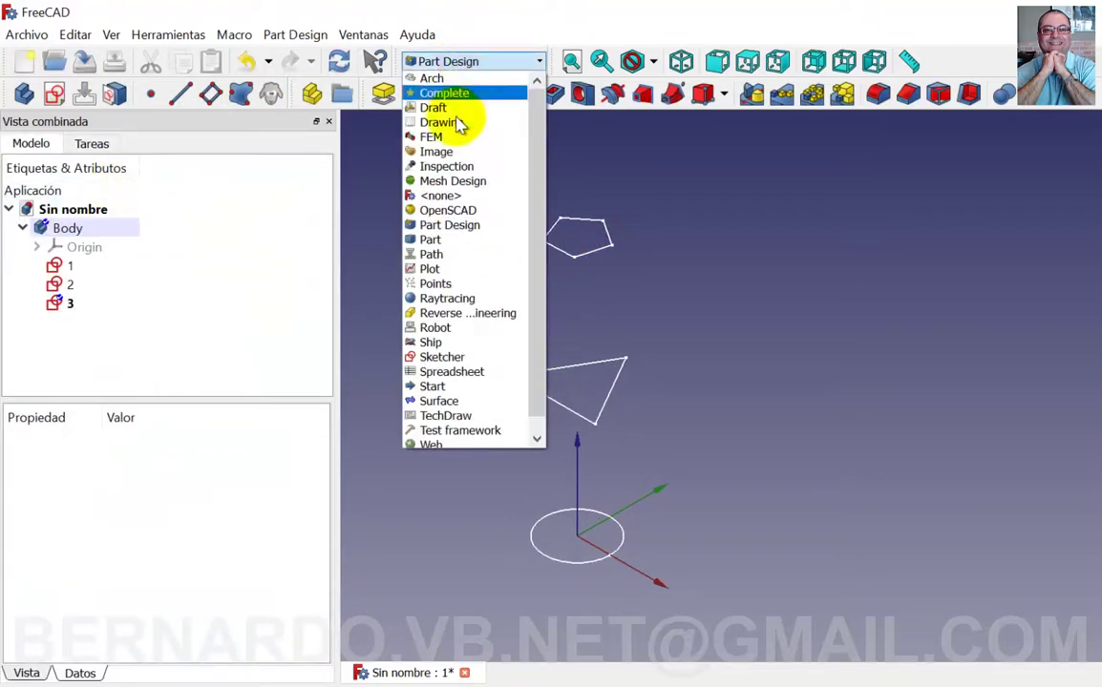
pyautogui.click(449, 239)
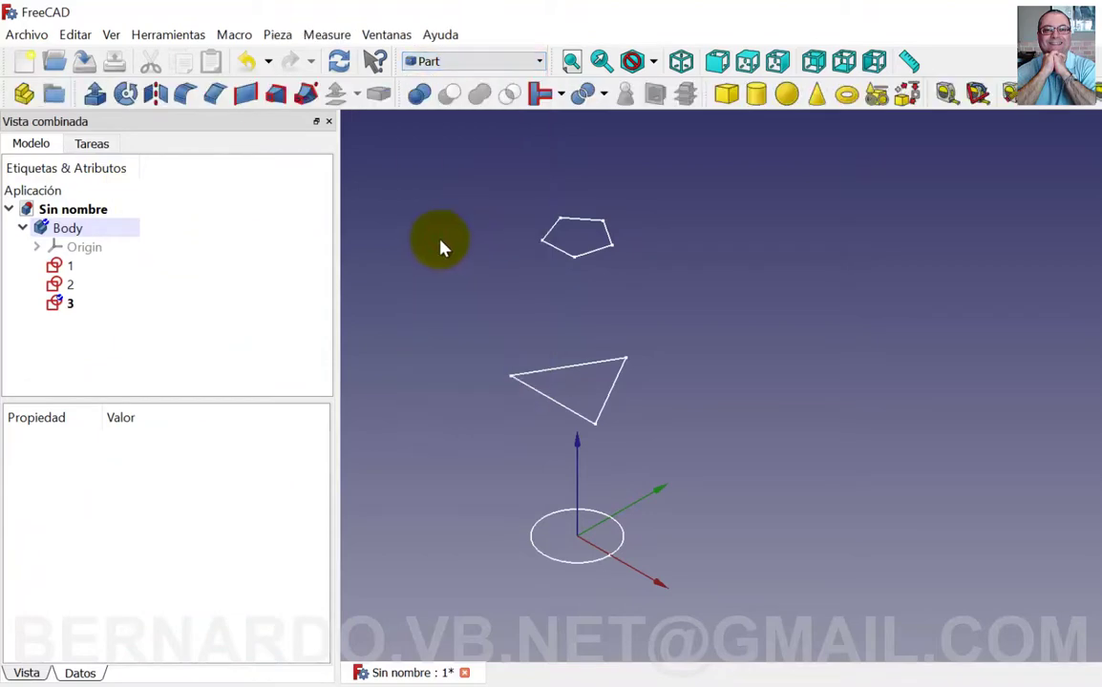
pyautogui.click(276, 95)
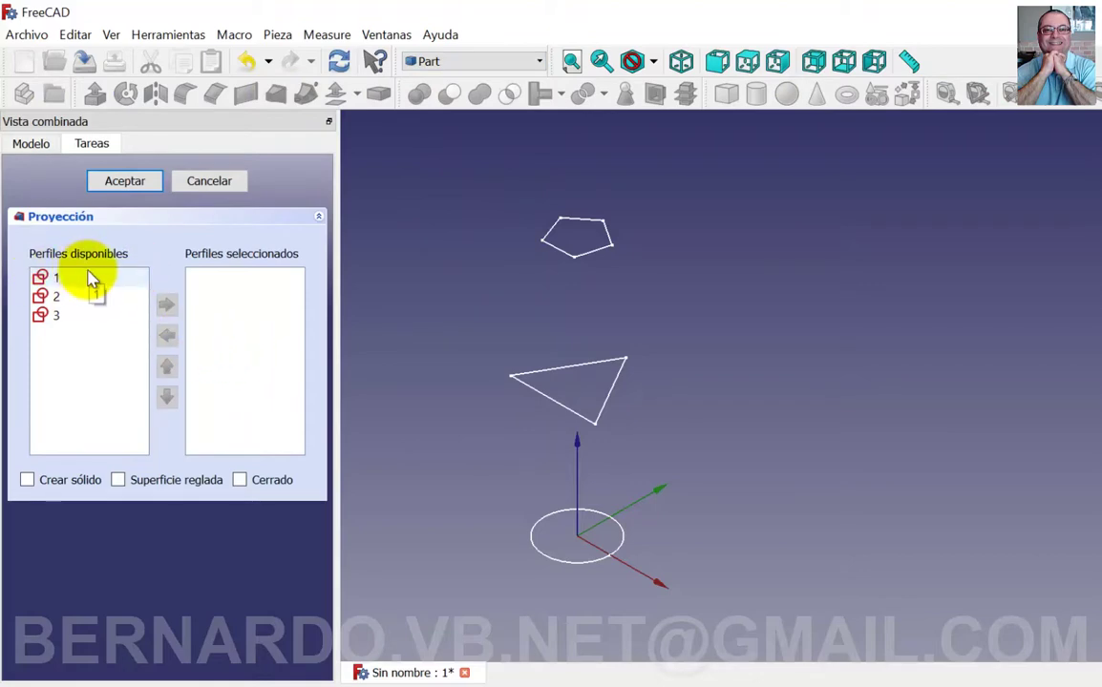
pyautogui.moveTo(91, 279); pyautogui.dragTo(246, 328)
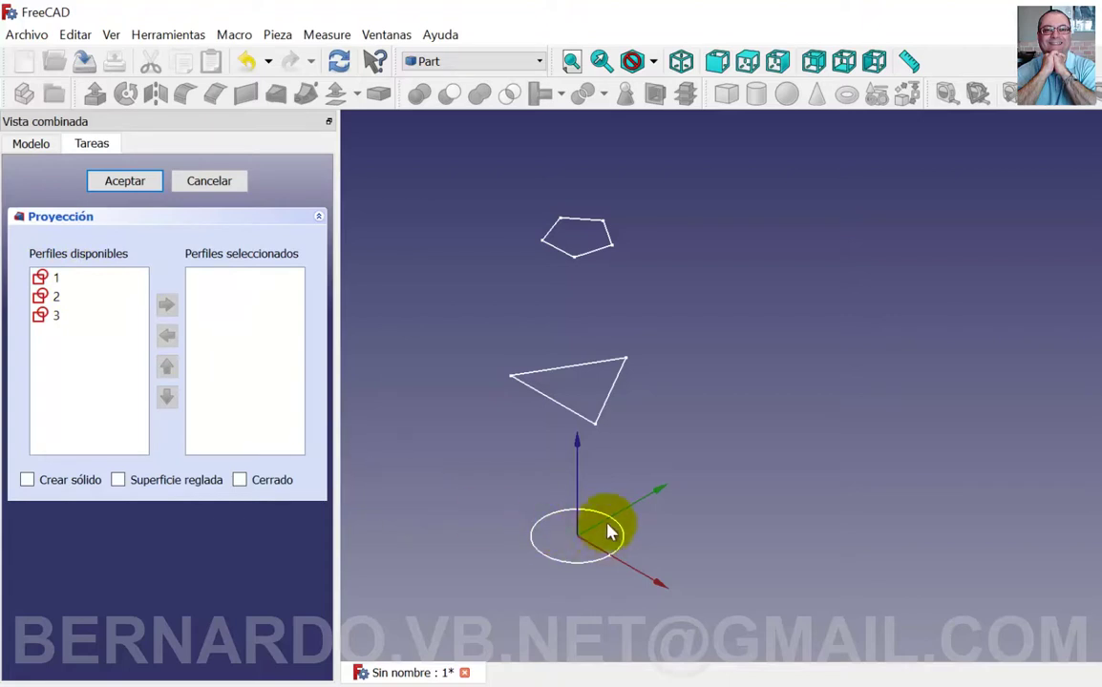
pyautogui.doubleClick(59, 279)
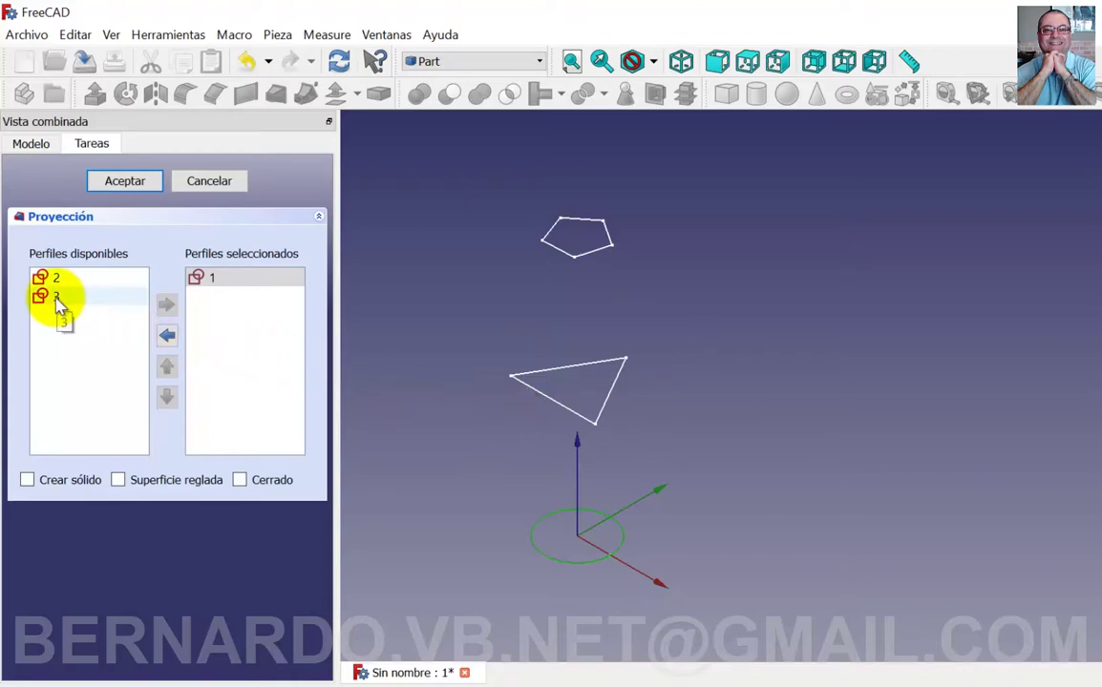
pyautogui.moveTo(55, 297); pyautogui.dragTo(289, 382)
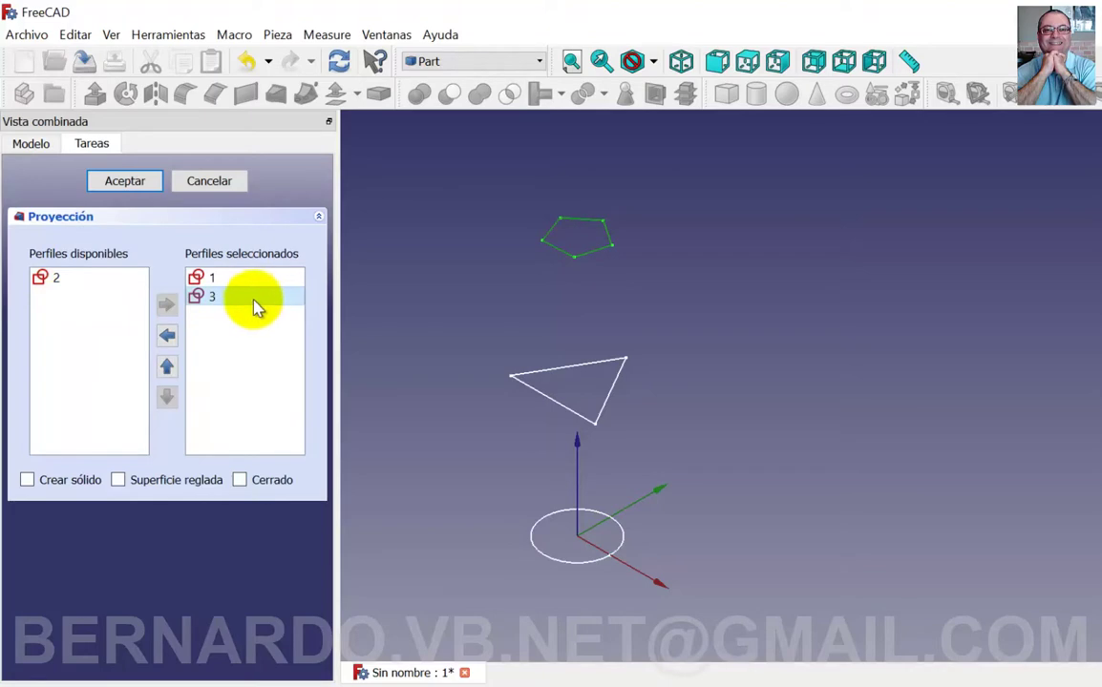
pyautogui.click(124, 182)
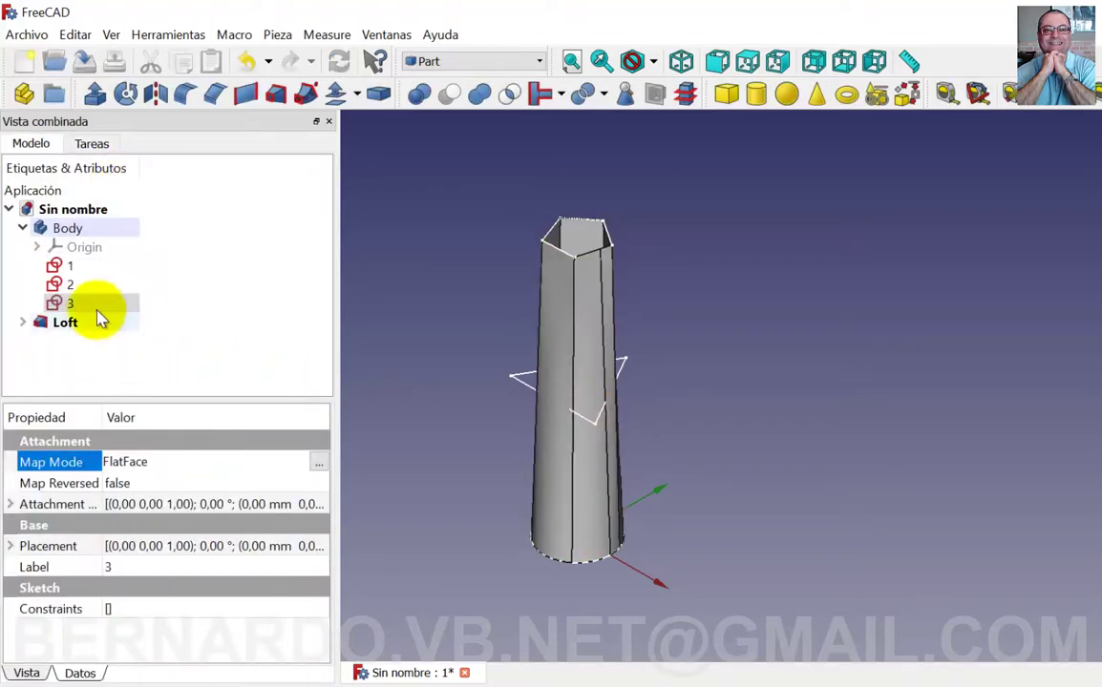
# Enlarge triangle sketch 2 by pulling its top vertex upward, then select the Loft
pyautogui.doubleClick(84, 286)
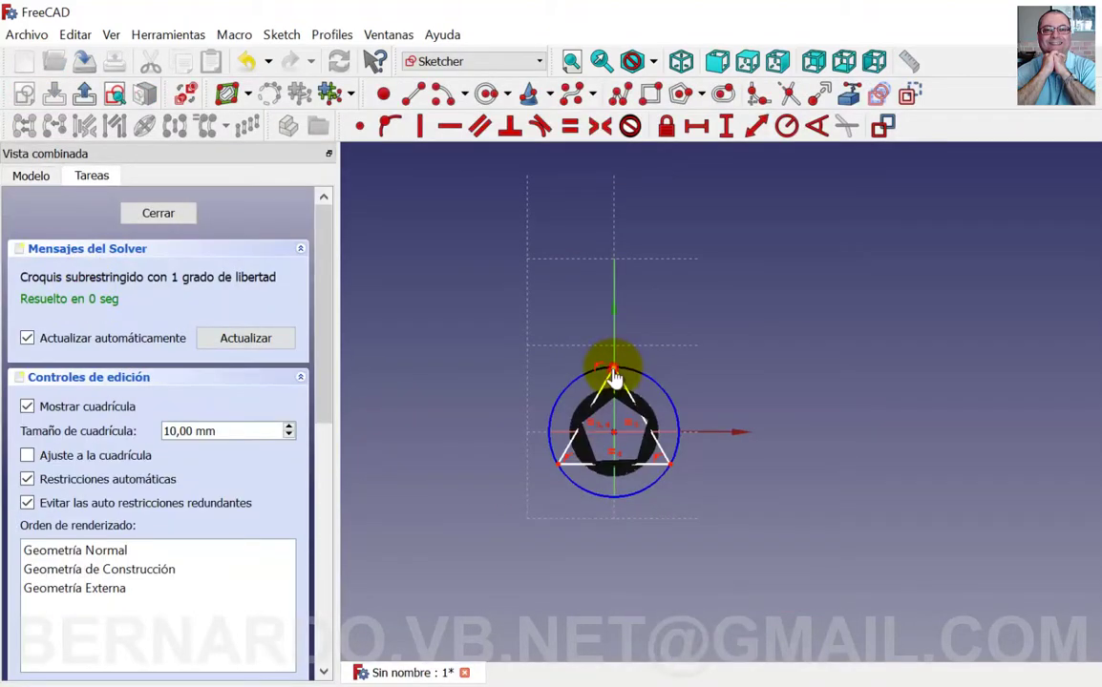
pyautogui.moveTo(613, 377); pyautogui.dragTo(614, 329)
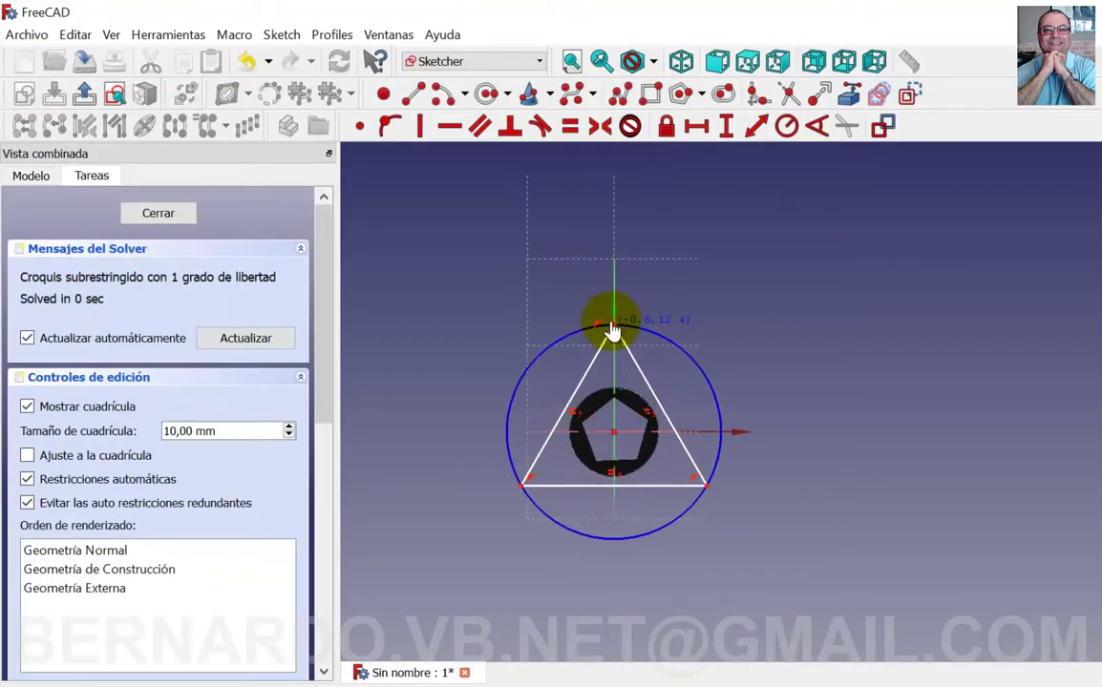
pyautogui.click(158, 213)
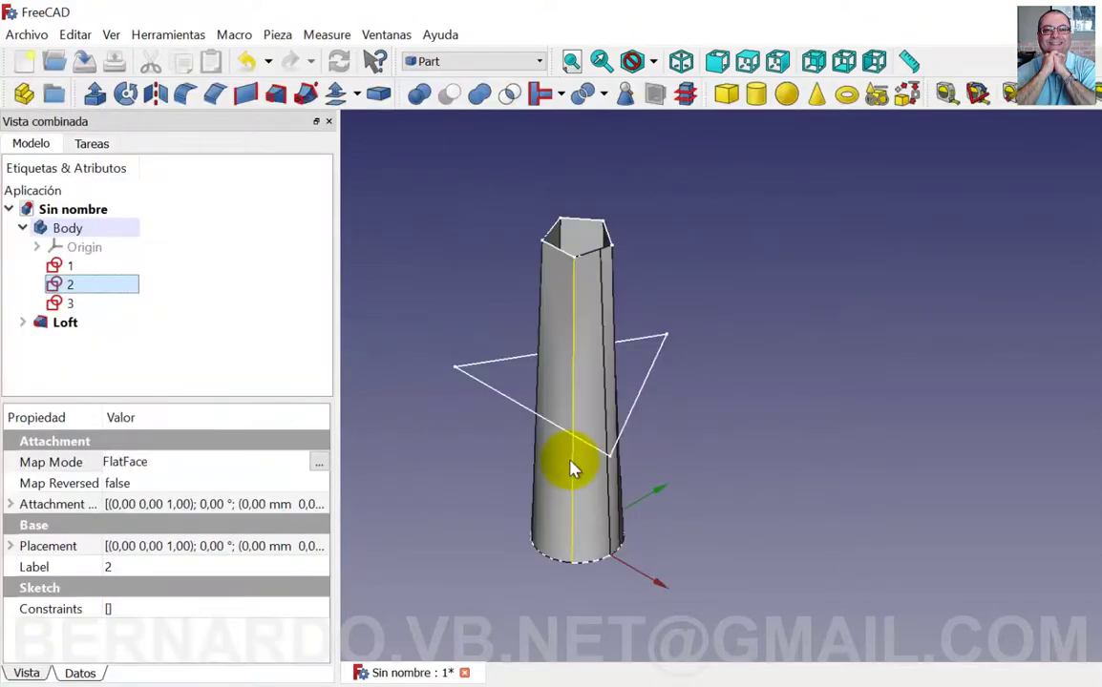
pyautogui.moveTo(632, 467)
pyautogui.mouseDown(button='middle')
pyautogui.moveTo(710, 460)
pyautogui.moveTo(582, 479)
pyautogui.moveTo(630, 402)
pyautogui.mouseUp(button='middle')
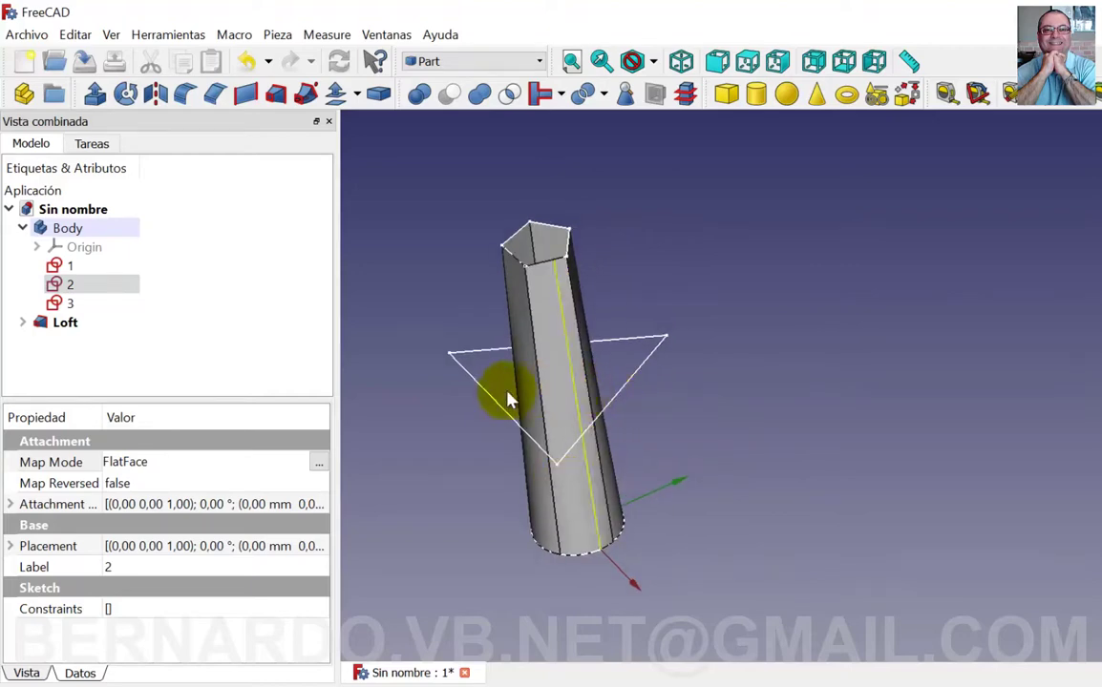
pyautogui.click(57, 324)
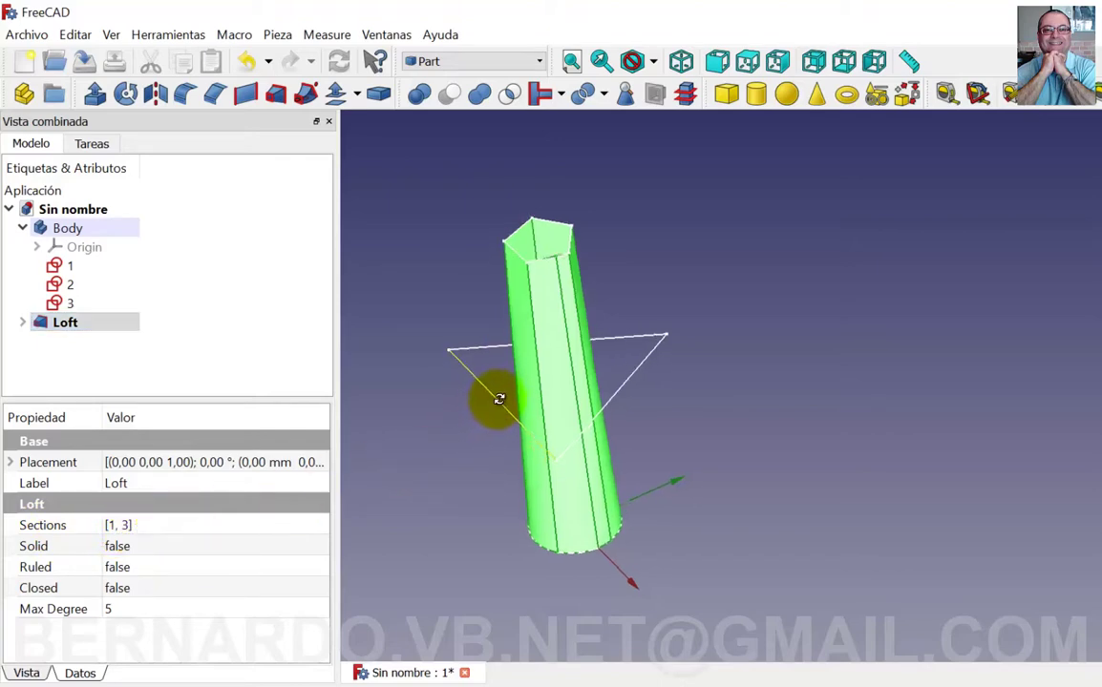
# Select the Loft to show its Sections [1, 3], Solid, Ruled and Closed properties
pyautogui.moveTo(494, 402); pyautogui.dragTo(730, 430, button='middle')
pyautogui.click(731, 425)
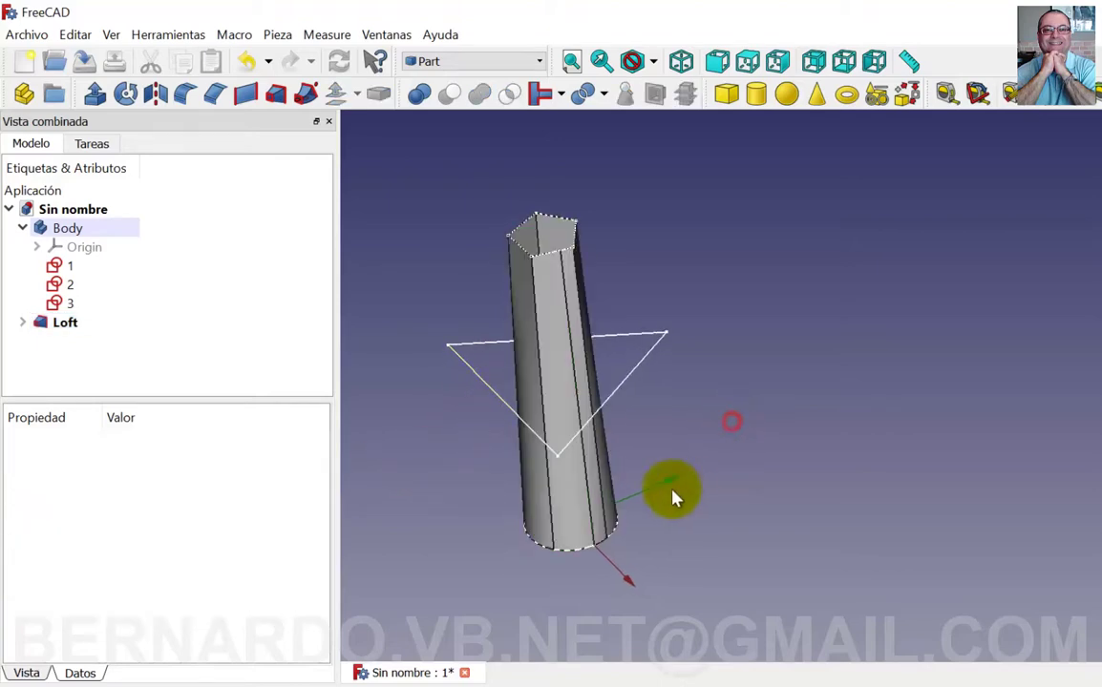
pyautogui.click(530, 545)
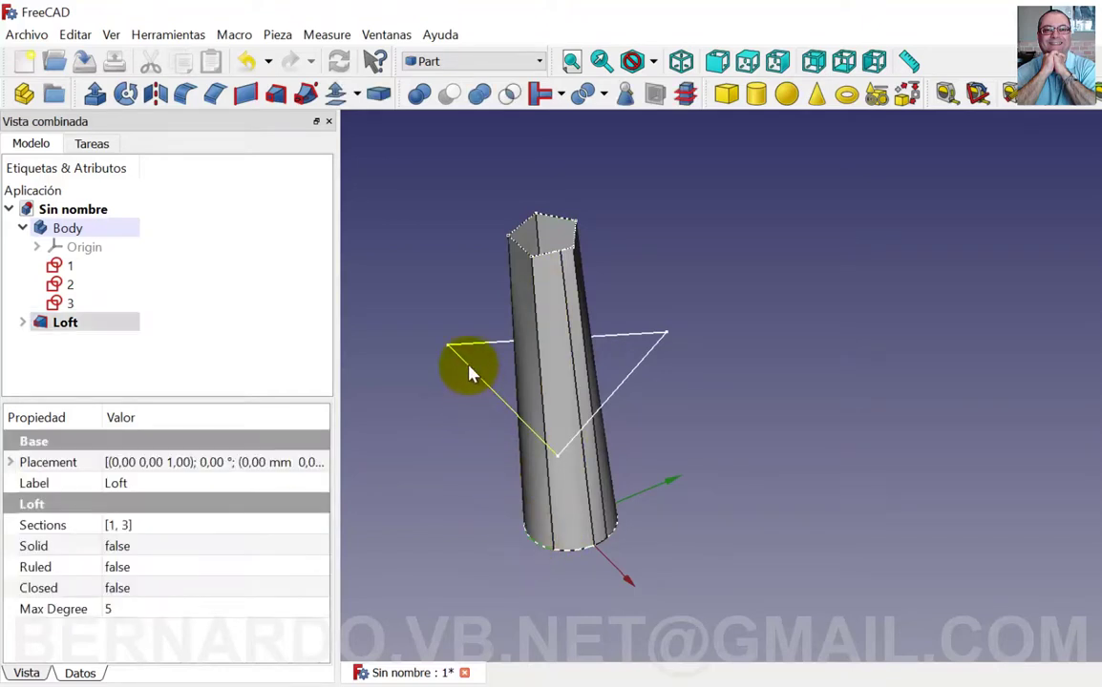
pyautogui.click(92, 327)
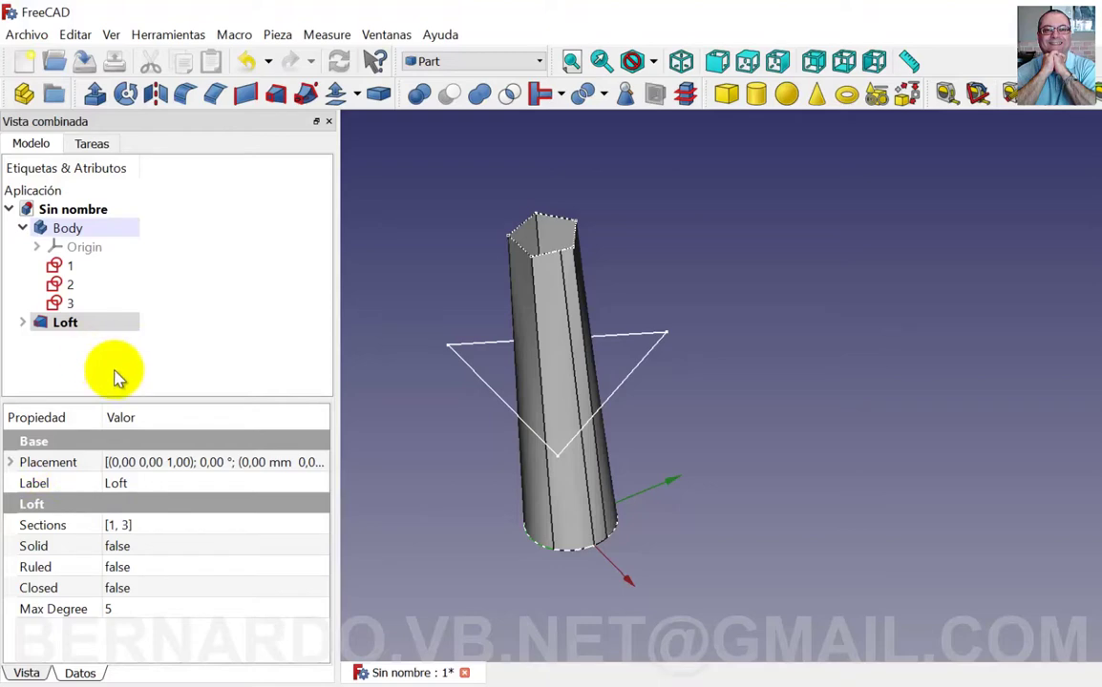
# Set the Loft's Sections to sketches 1, 2 and 3 in the link dialog
pyautogui.click(160, 528)
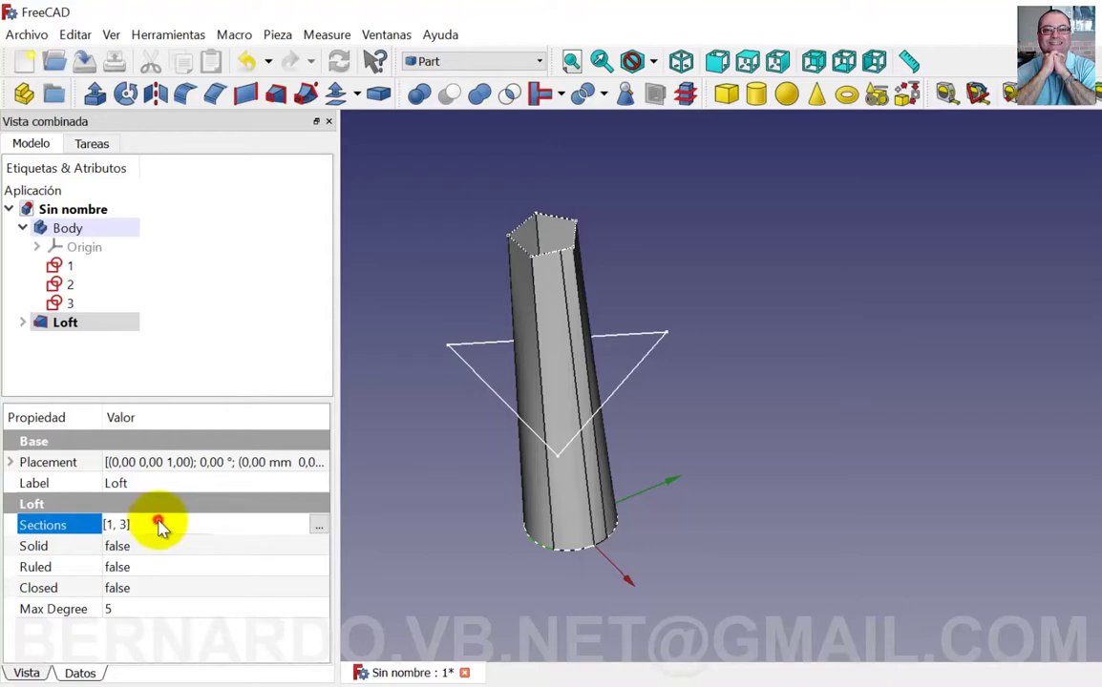
pyautogui.click(318, 526)
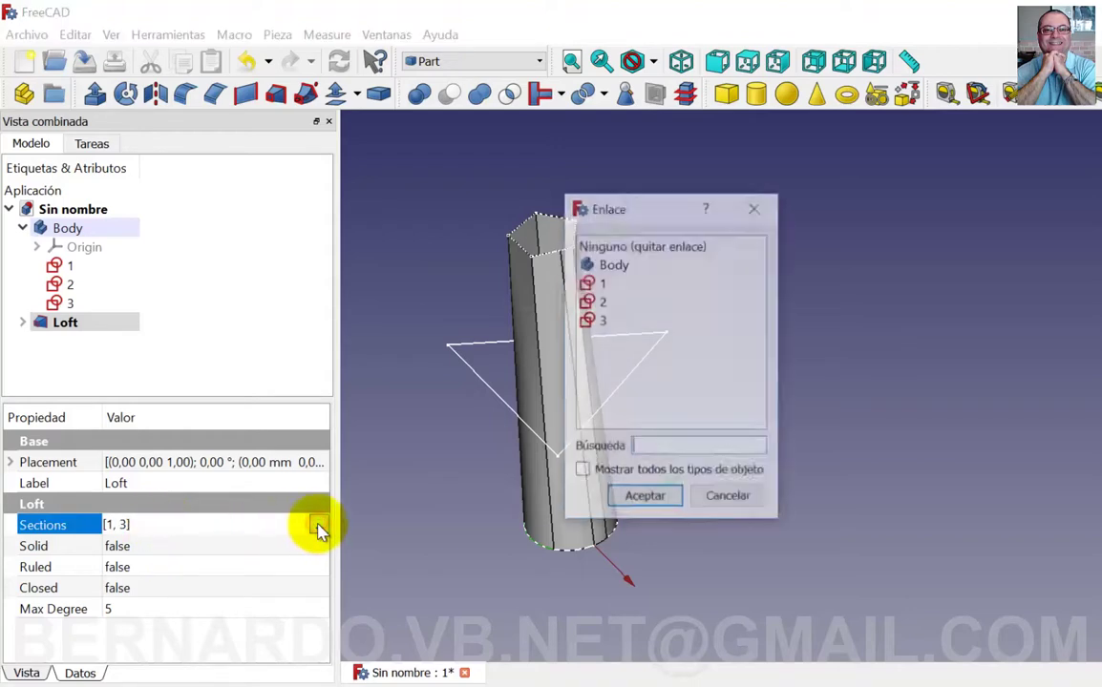
pyautogui.click(606, 286)
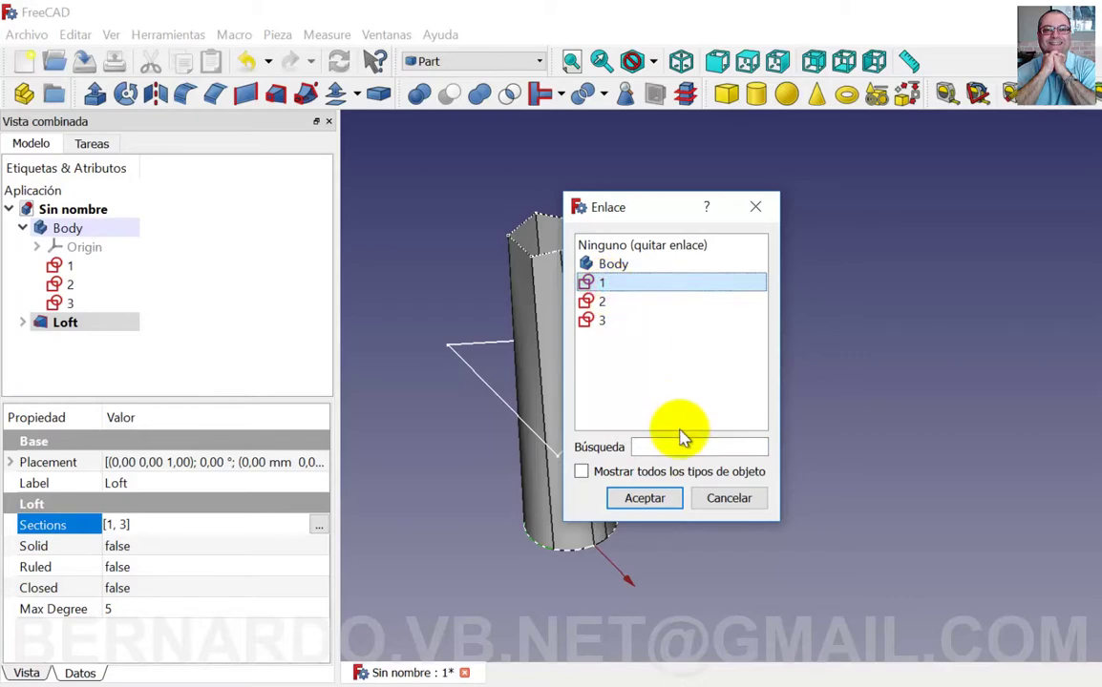
pyautogui.keyDown('ctrl'); pyautogui.click(609, 302); pyautogui.keyUp('ctrl')
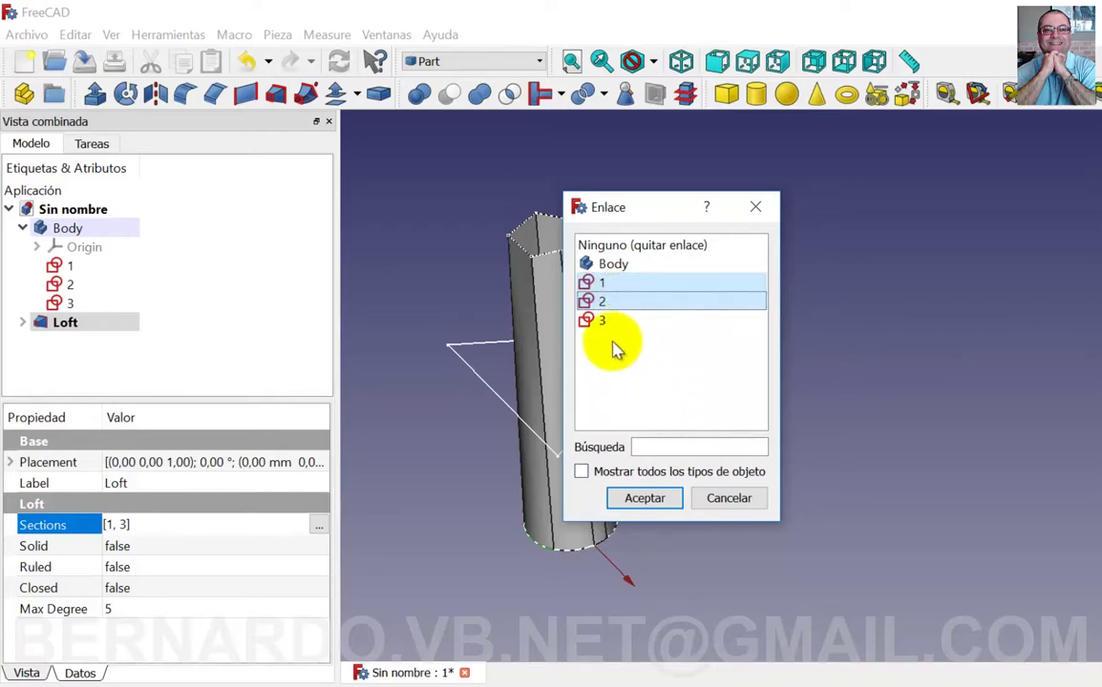
pyautogui.keyDown('ctrl'); pyautogui.click(611, 322); pyautogui.keyUp('ctrl')
pyautogui.click(653, 511)
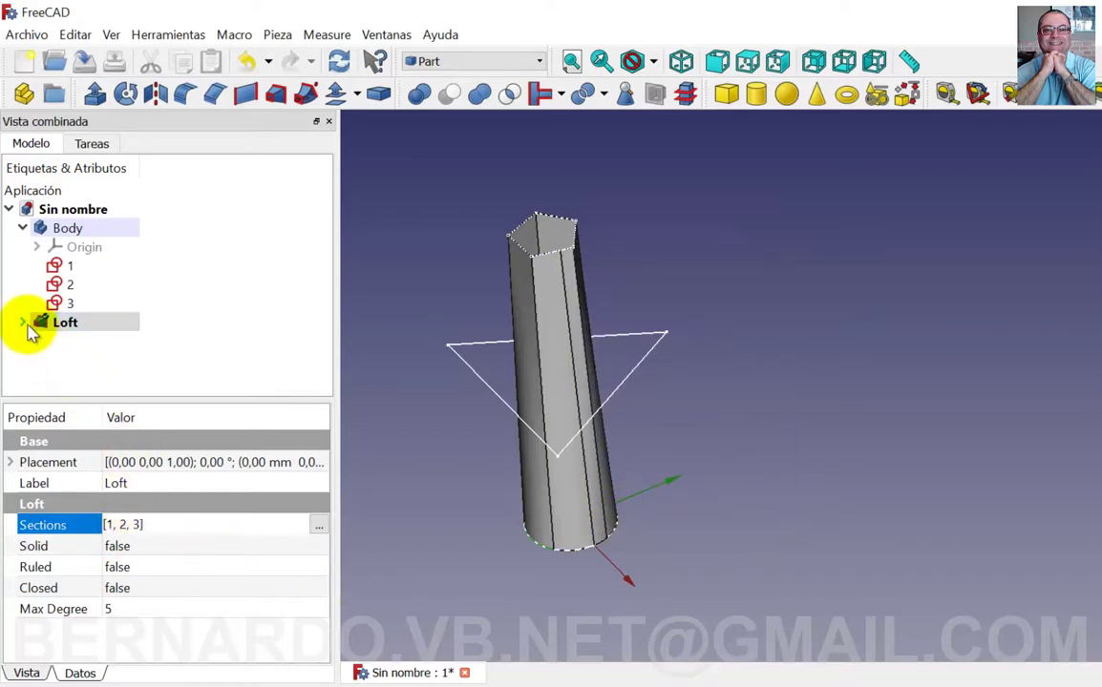
# Recompute the Loft through all three sections and orbit to inspect the bulging shape
pyautogui.press('Down')
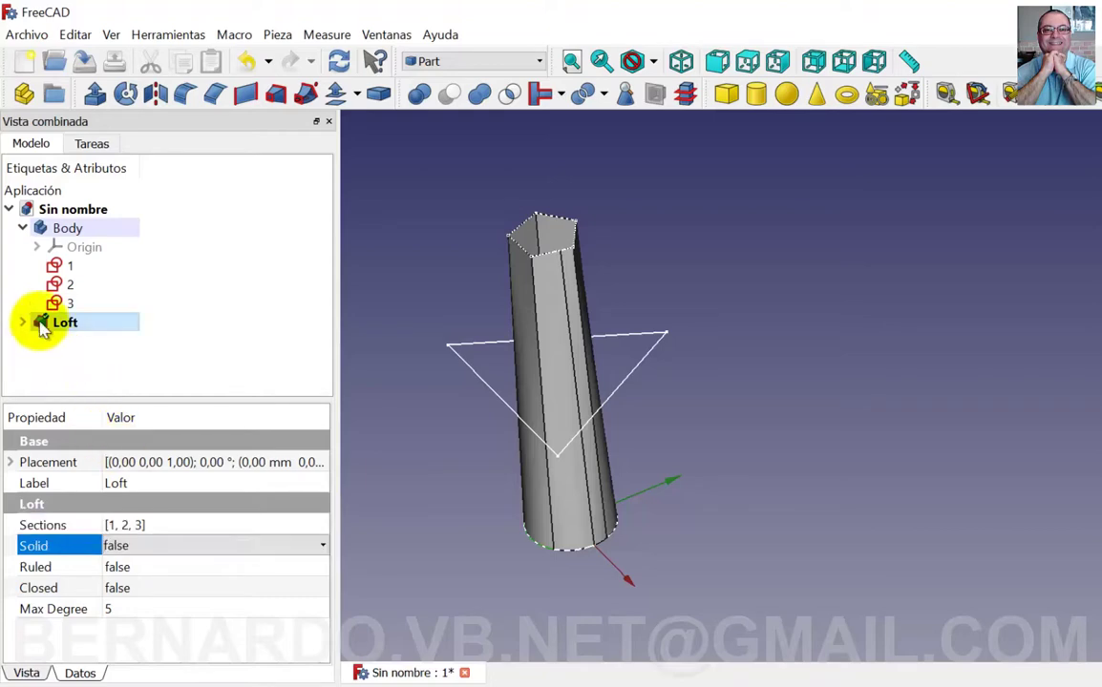
pyautogui.click(23, 321)
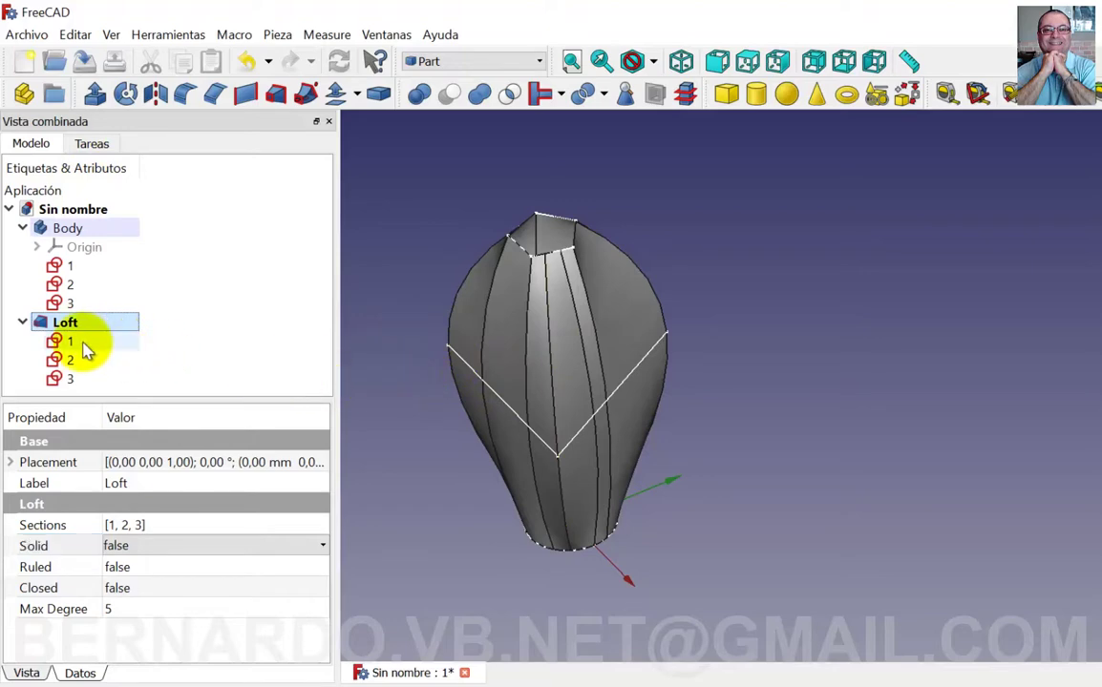
pyautogui.moveTo(479, 353)
pyautogui.mouseDown(button='middle')
pyautogui.moveTo(698, 422)
pyautogui.moveTo(595, 364)
pyautogui.moveTo(575, 431)
pyautogui.moveTo(654, 460)
pyautogui.moveTo(747, 465)
pyautogui.moveTo(777, 414)
pyautogui.moveTo(782, 315)
pyautogui.moveTo(804, 270)
pyautogui.moveTo(731, 401)
pyautogui.moveTo(710, 524)
pyautogui.moveTo(701, 487)
pyautogui.moveTo(716, 369)
pyautogui.moveTo(792, 380)
pyautogui.moveTo(792, 364)
pyautogui.moveTo(713, 339)
pyautogui.moveTo(718, 352)
pyautogui.moveTo(763, 327)
pyautogui.moveTo(595, 350)
pyautogui.moveTo(580, 374)
pyautogui.moveTo(738, 380)
pyautogui.moveTo(676, 363)
pyautogui.moveTo(664, 343)
pyautogui.moveTo(718, 336)
pyautogui.mouseUp(button='middle')
pyautogui.scroll(-2, 718, 336)
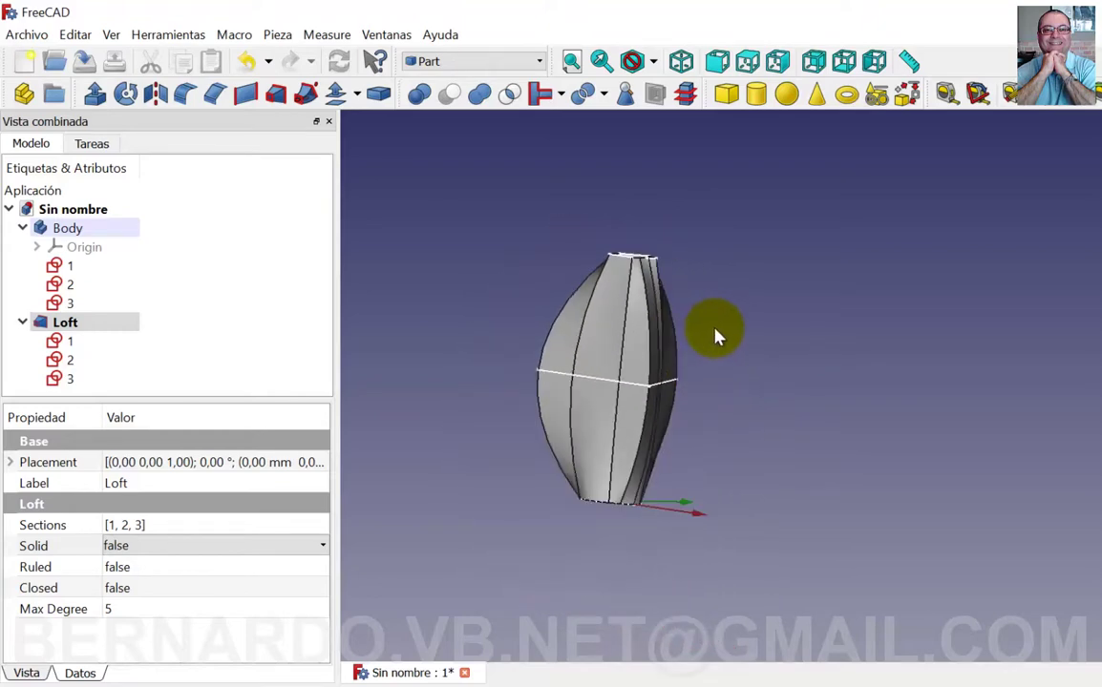
pyautogui.scroll(2, 713, 332)
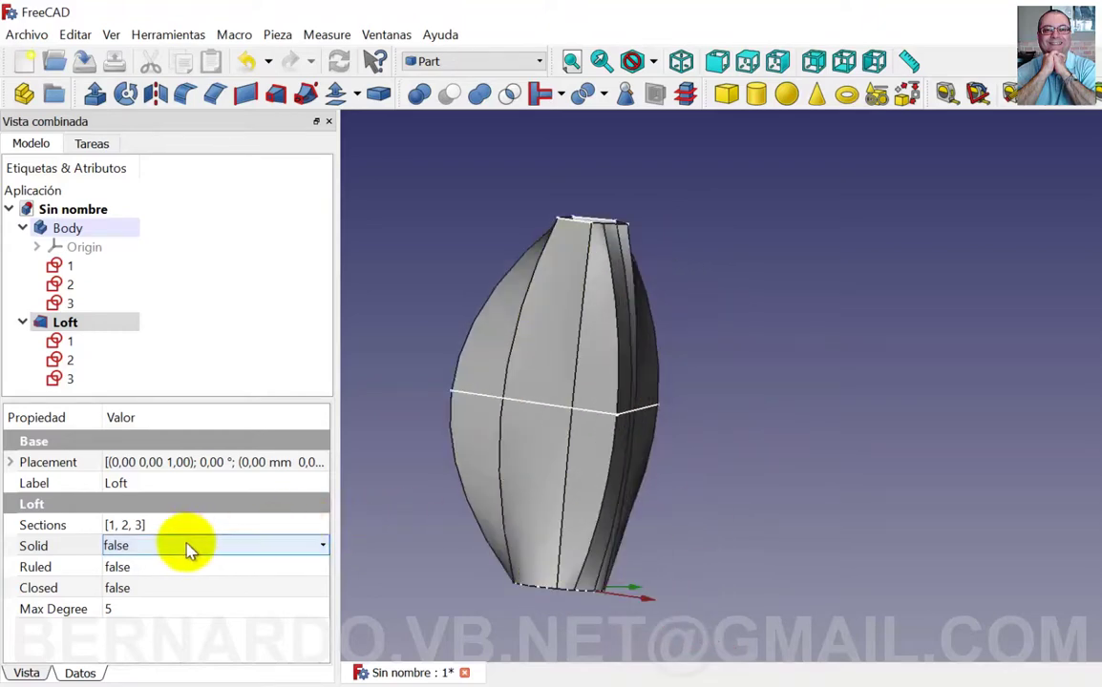
pyautogui.moveTo(668, 419)
pyautogui.mouseDown(button='middle')
pyautogui.moveTo(693, 408)
pyautogui.moveTo(573, 395)
pyautogui.moveTo(622, 409)
pyautogui.moveTo(535, 440)
pyautogui.mouseUp(button='middle')
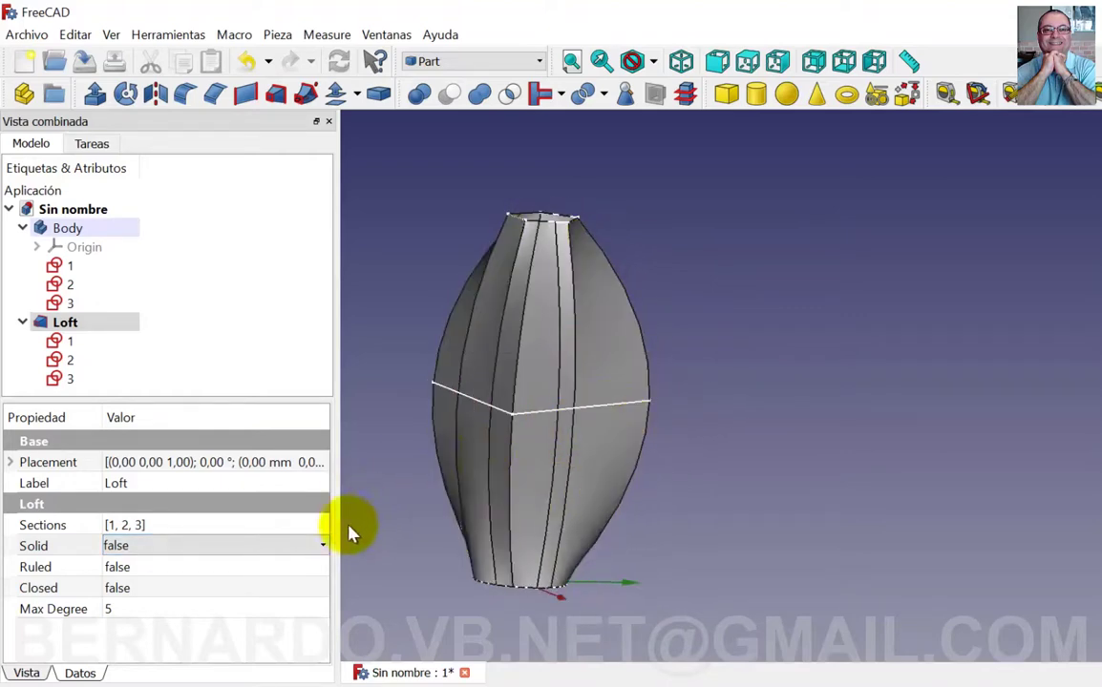
# Set the Loft's Solid property to true and view it upright from the front
pyautogui.click(216, 552)
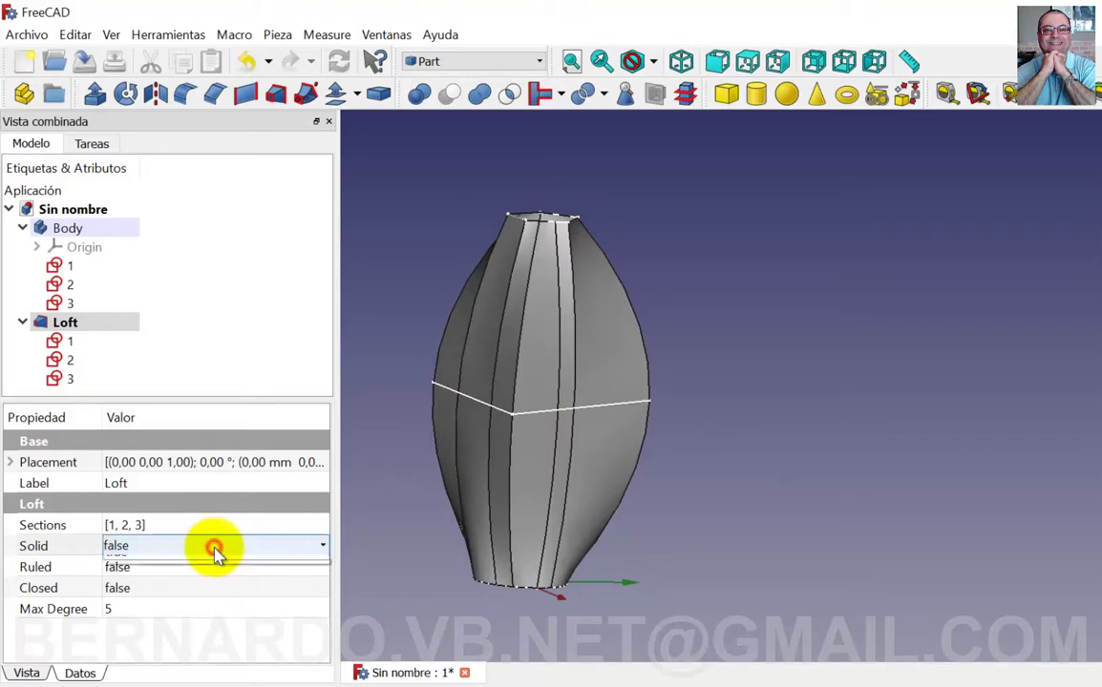
pyautogui.click(210, 588)
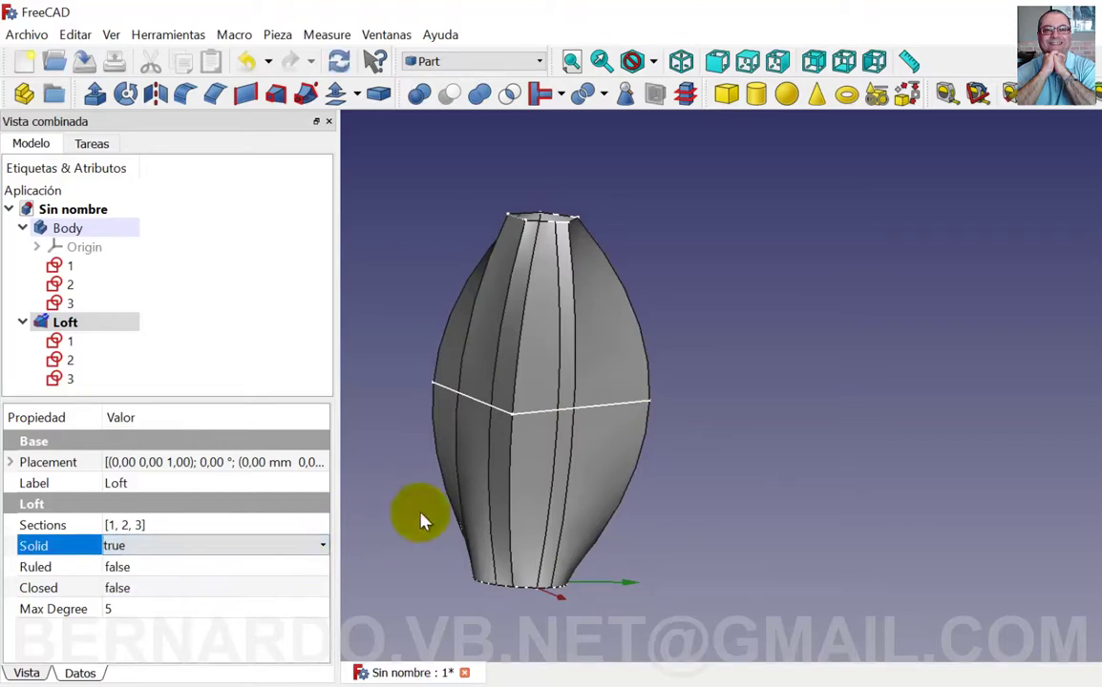
pyautogui.click(237, 567)
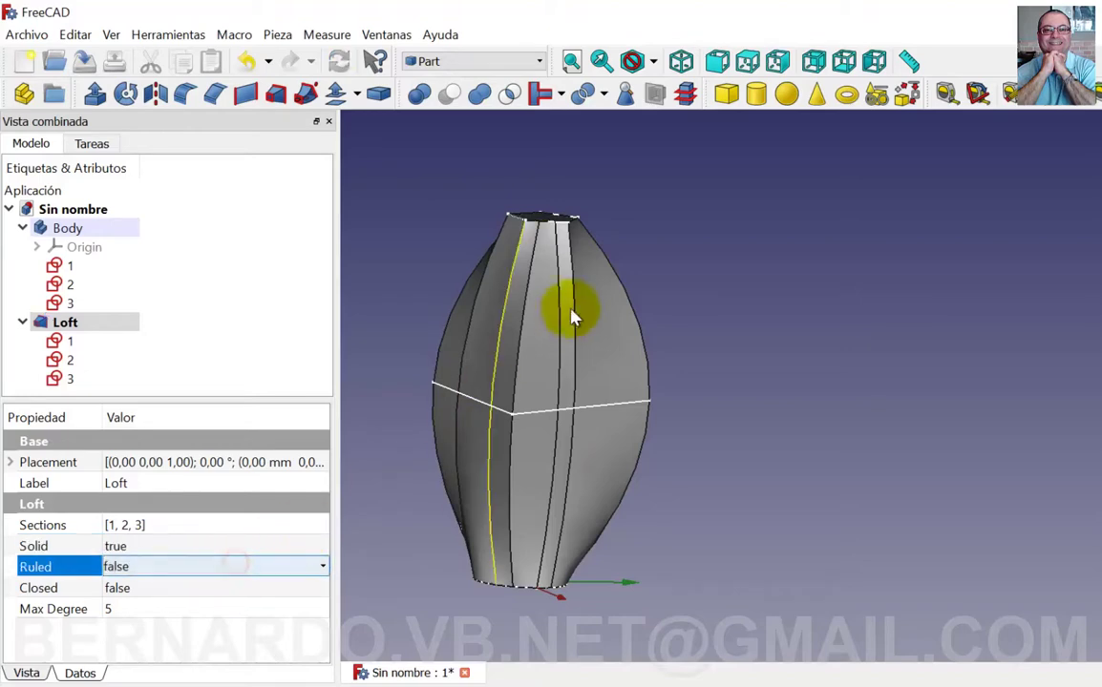
pyautogui.moveTo(571, 282)
pyautogui.mouseDown(button='middle')
pyautogui.moveTo(587, 356)
pyautogui.moveTo(285, 531)
pyautogui.mouseUp(button='middle')
pyautogui.click(286, 544)
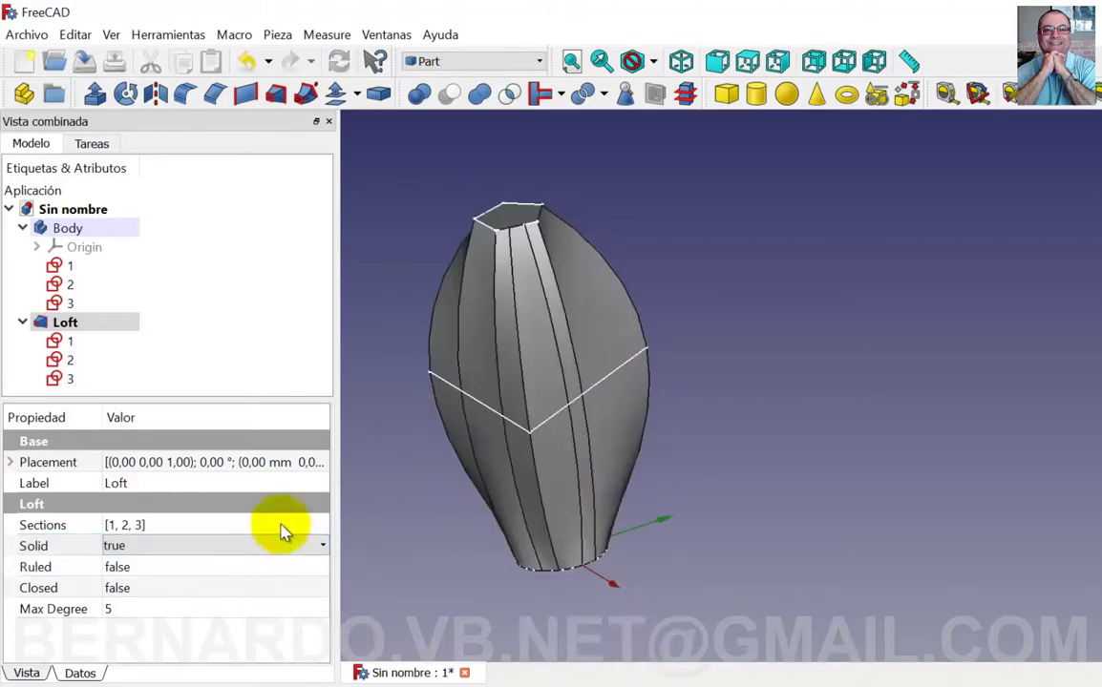
pyautogui.click(49, 569)
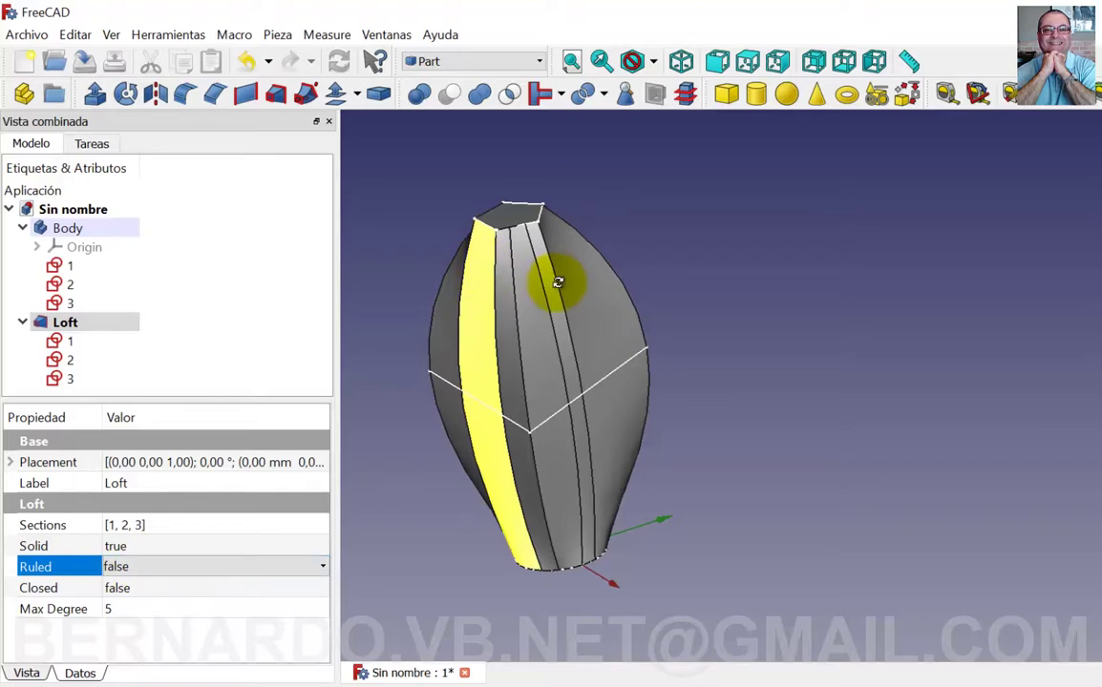
pyautogui.moveTo(559, 283); pyautogui.dragTo(475, 283, button='middle')
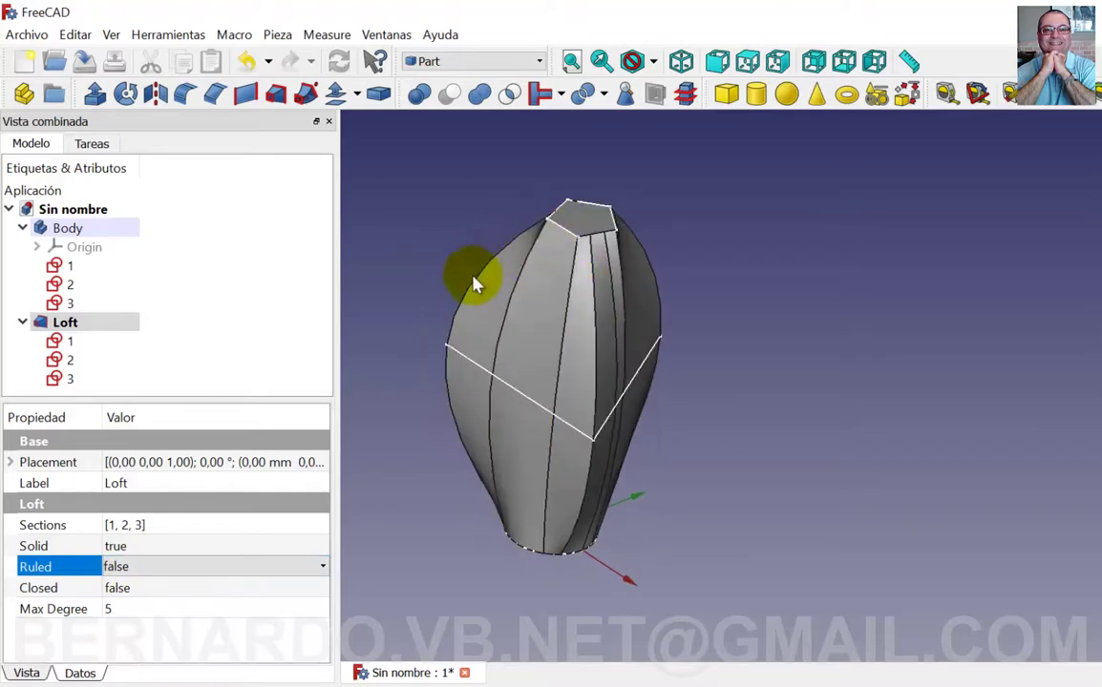
pyautogui.moveTo(451, 341); pyautogui.dragTo(590, 345, button='middle')
pyautogui.press('1')
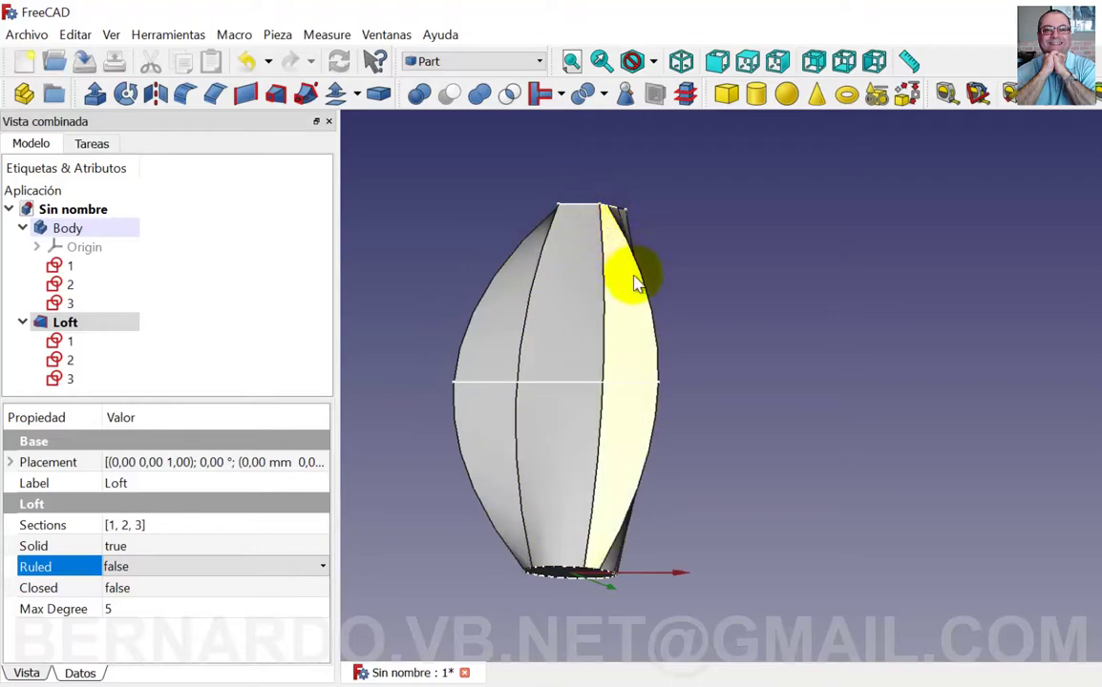
pyautogui.click(284, 569)
pyautogui.click(247, 603)
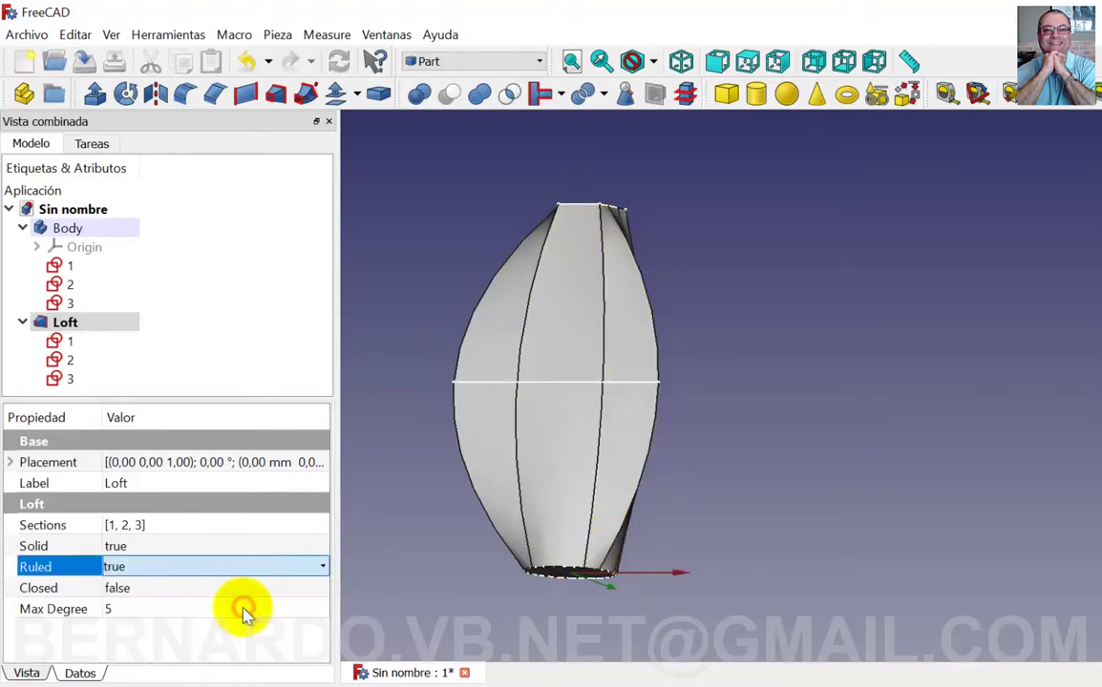
pyautogui.click(197, 588)
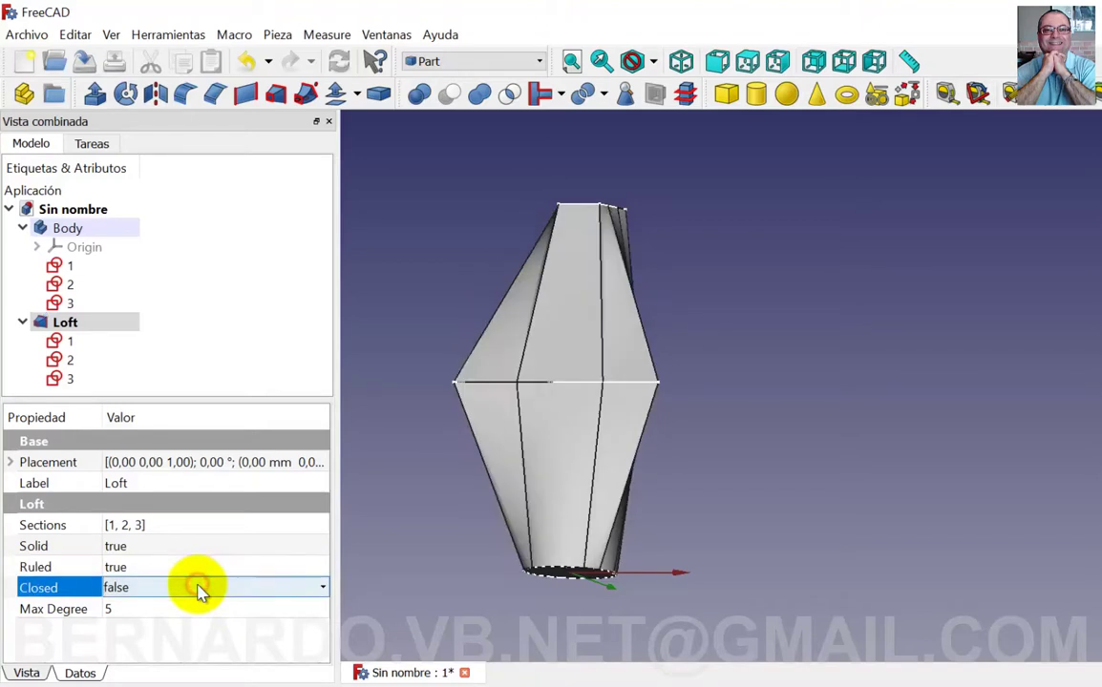
pyautogui.moveTo(668, 318)
pyautogui.mouseDown(button='middle')
pyautogui.moveTo(585, 443)
pyautogui.moveTo(540, 454)
pyautogui.moveTo(609, 461)
pyautogui.moveTo(748, 436)
pyautogui.moveTo(519, 445)
pyautogui.moveTo(521, 435)
pyautogui.moveTo(491, 546)
pyautogui.moveTo(492, 645)
pyautogui.moveTo(553, 484)
pyautogui.moveTo(534, 381)
pyautogui.moveTo(507, 523)
pyautogui.moveTo(582, 474)
pyautogui.mouseUp(button='middle')
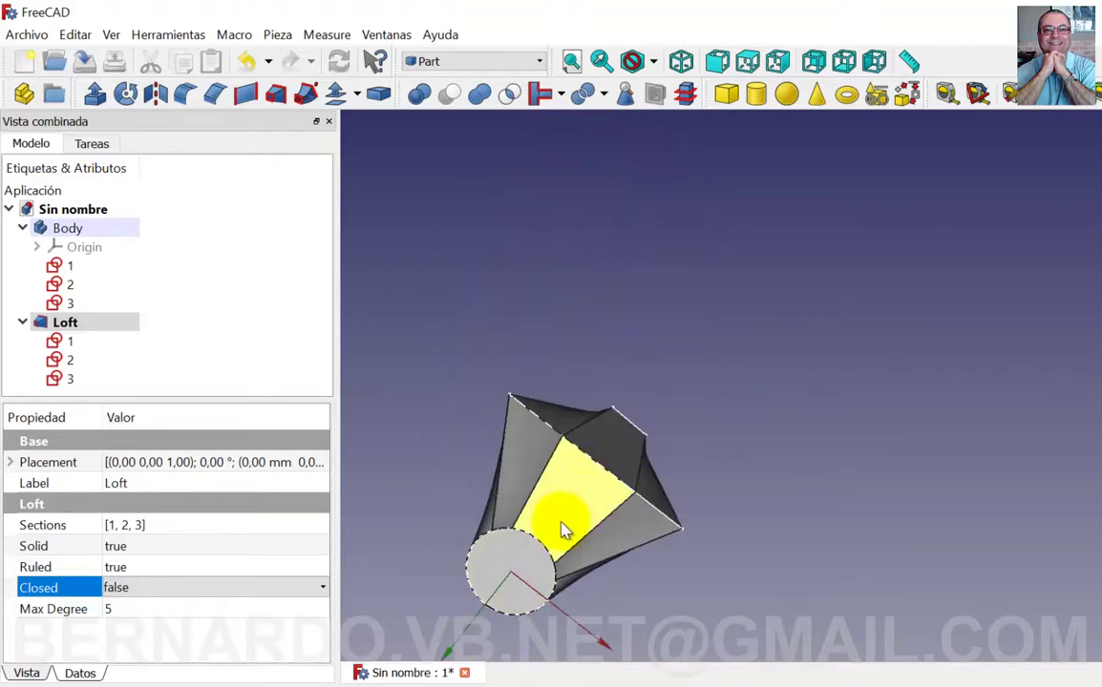
pyautogui.moveTo(564, 529); pyautogui.dragTo(492, 509, button='middle')
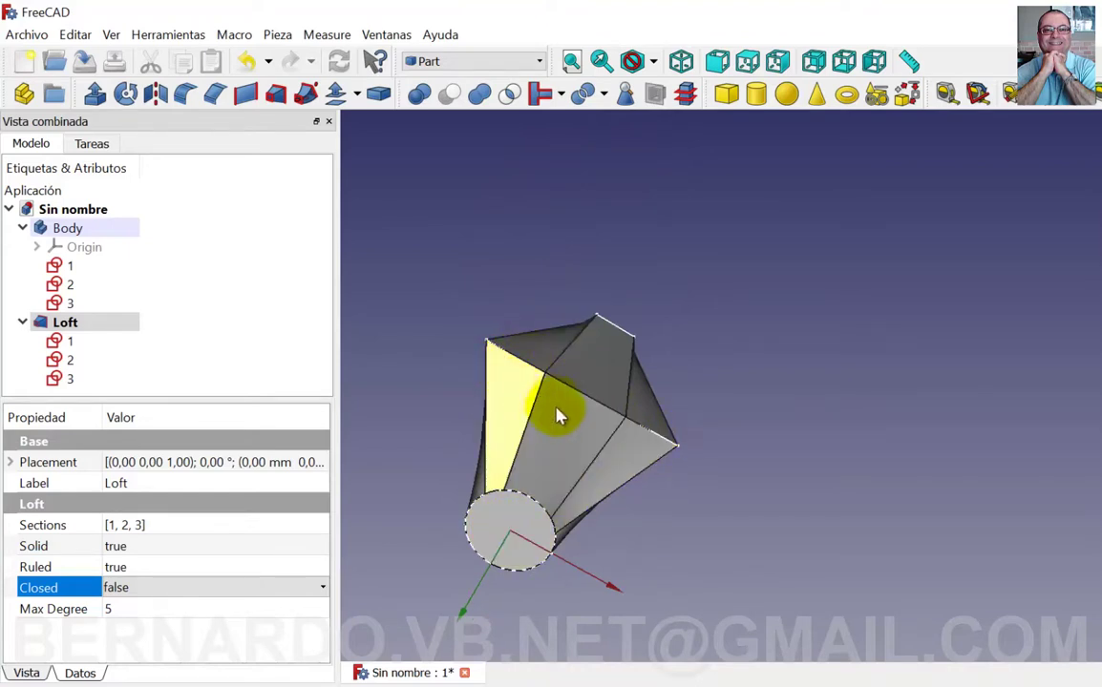
pyautogui.moveTo(558, 395); pyautogui.dragTo(549, 372, button='middle')
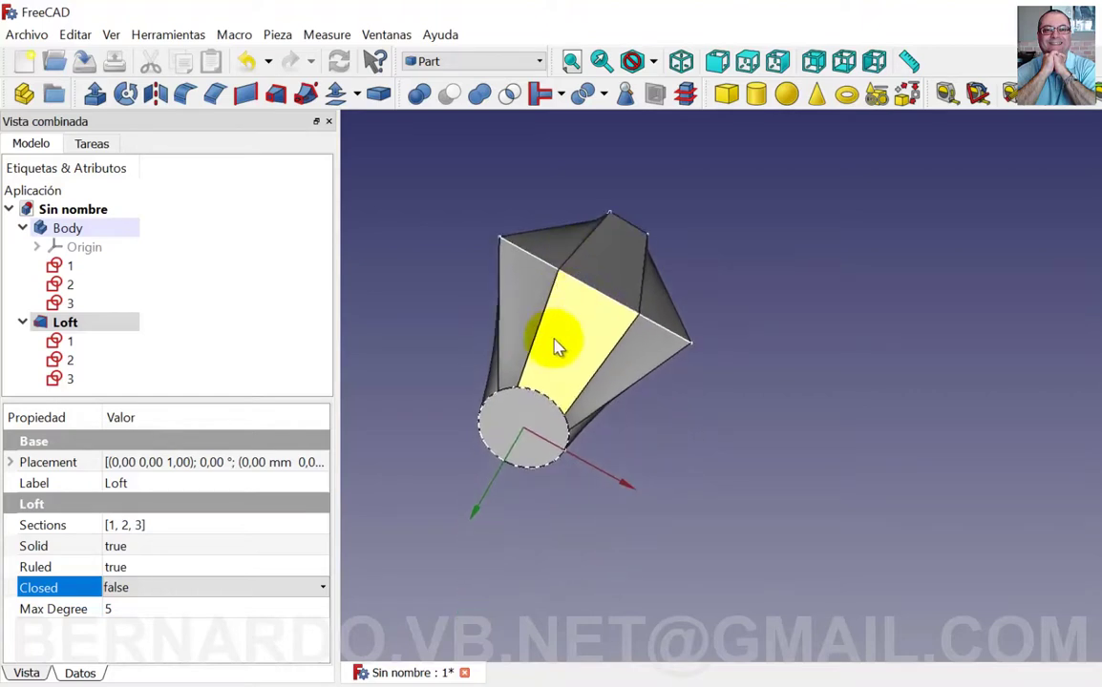
pyautogui.scroll(5, 546, 431)
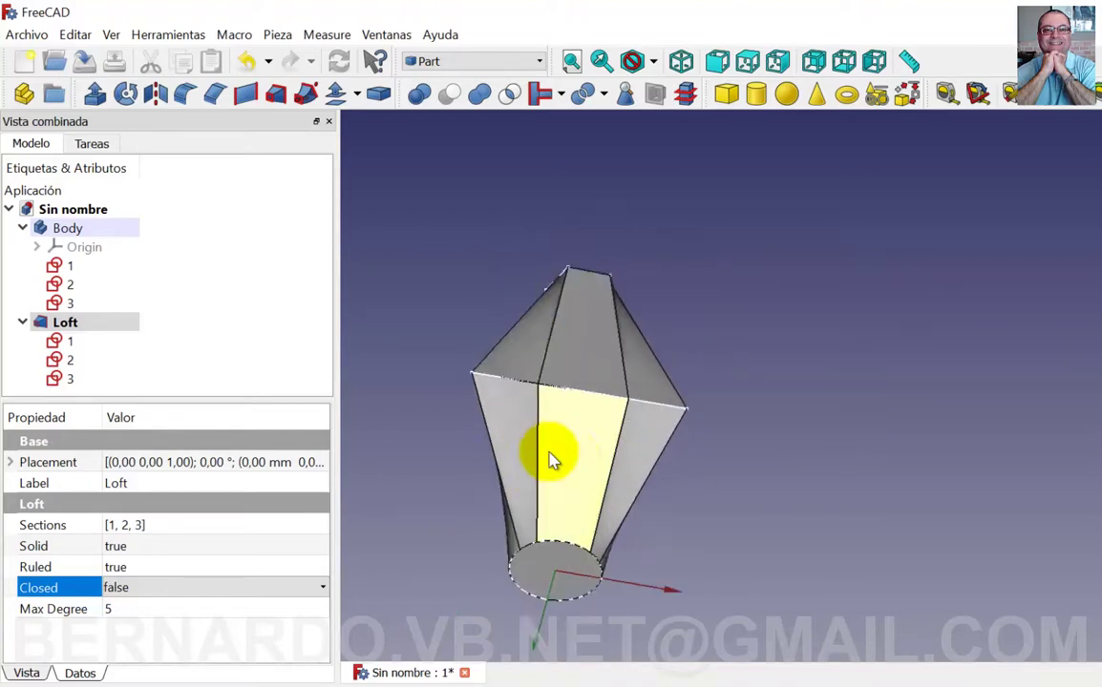
pyautogui.moveTo(558, 440)
pyautogui.mouseDown(button='middle')
pyautogui.moveTo(509, 430)
pyautogui.moveTo(401, 265)
pyautogui.mouseUp(button='middle')
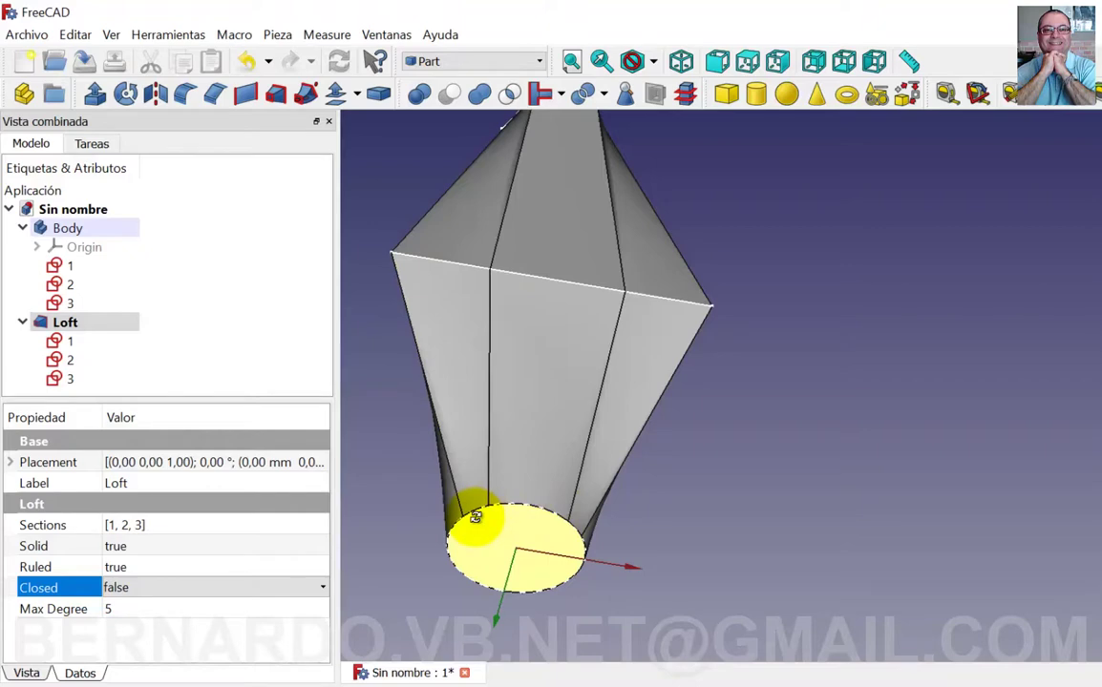
pyautogui.moveTo(561, 238); pyautogui.dragTo(716, 258, button='middle')
pyautogui.moveTo(709, 497)
pyautogui.mouseDown(button='middle')
pyautogui.moveTo(627, 425)
pyautogui.moveTo(598, 456)
pyautogui.moveTo(600, 287)
pyautogui.moveTo(598, 374)
pyautogui.moveTo(640, 467)
pyautogui.moveTo(612, 393)
pyautogui.moveTo(635, 440)
pyautogui.moveTo(649, 435)
pyautogui.moveTo(635, 445)
pyautogui.moveTo(630, 428)
pyautogui.mouseUp(button='middle')
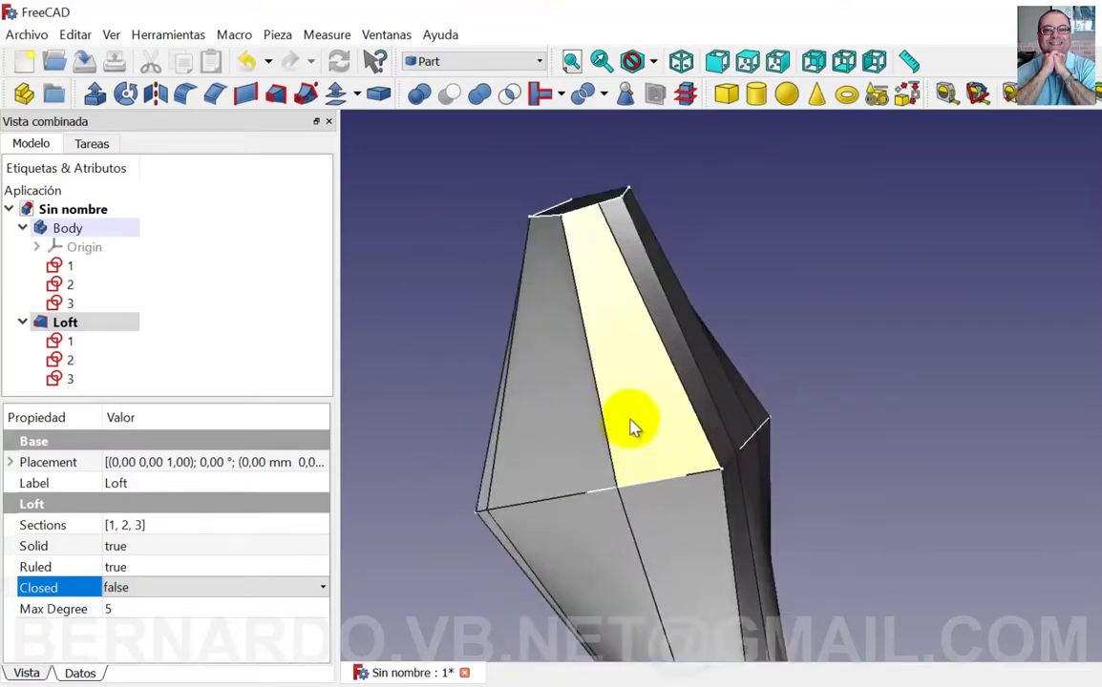
pyautogui.moveTo(716, 451)
pyautogui.mouseDown(button='middle')
pyautogui.moveTo(684, 423)
pyautogui.moveTo(644, 438)
pyautogui.mouseUp(button='middle')
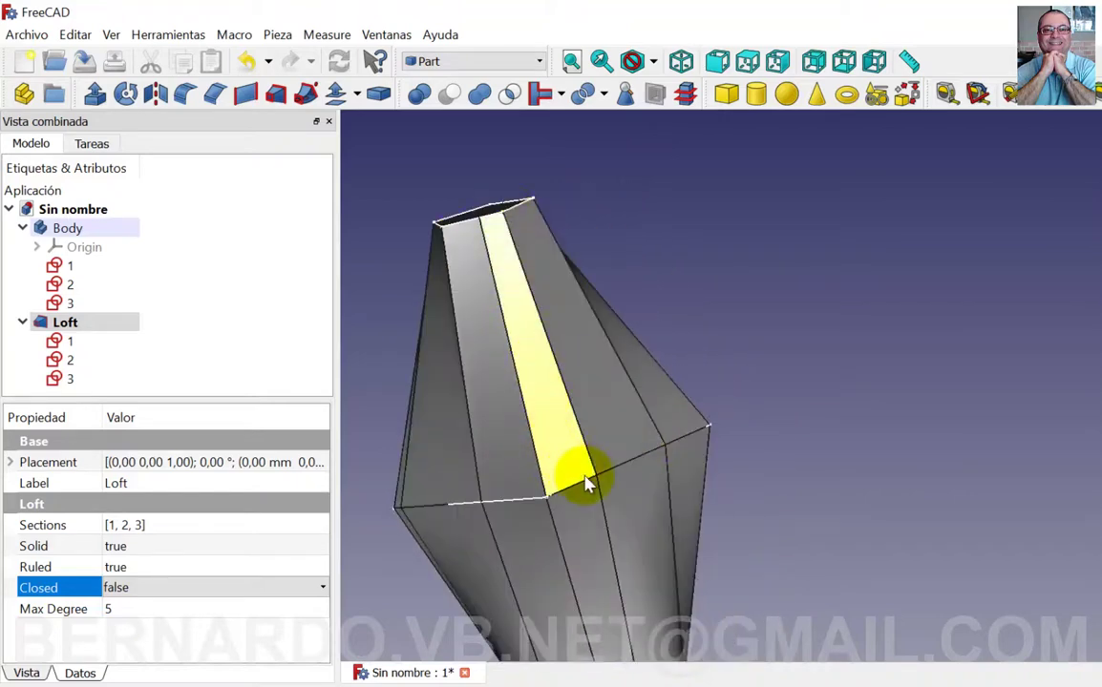
pyautogui.moveTo(559, 500); pyautogui.dragTo(640, 467, button='middle')
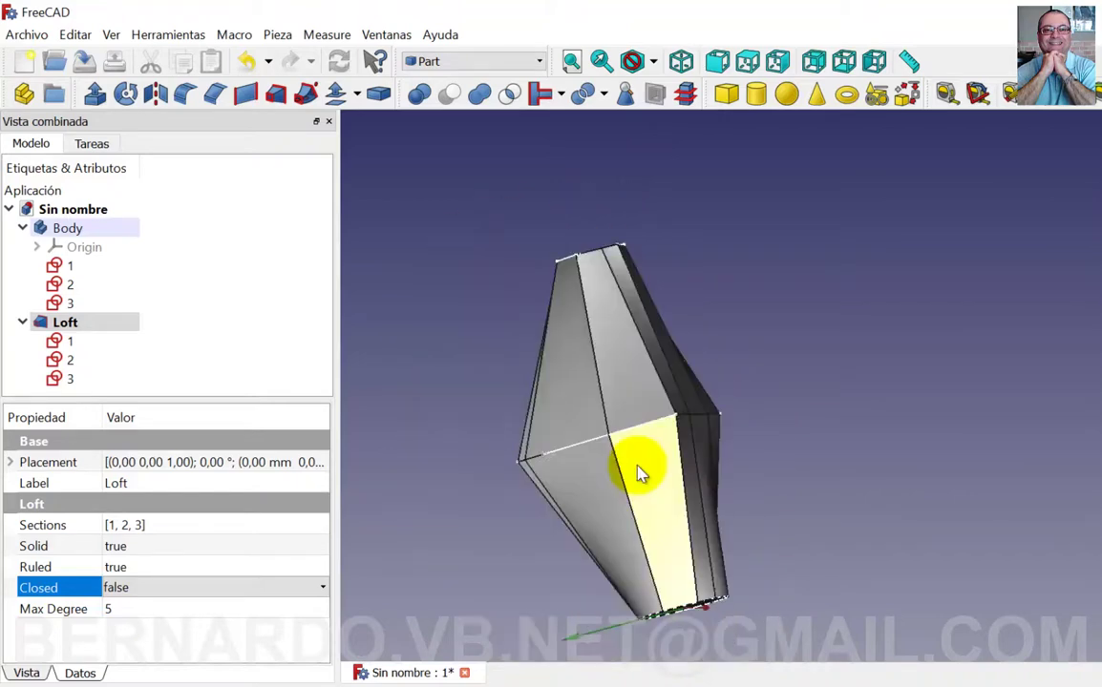
pyautogui.click(258, 588)
pyautogui.click(681, 62)
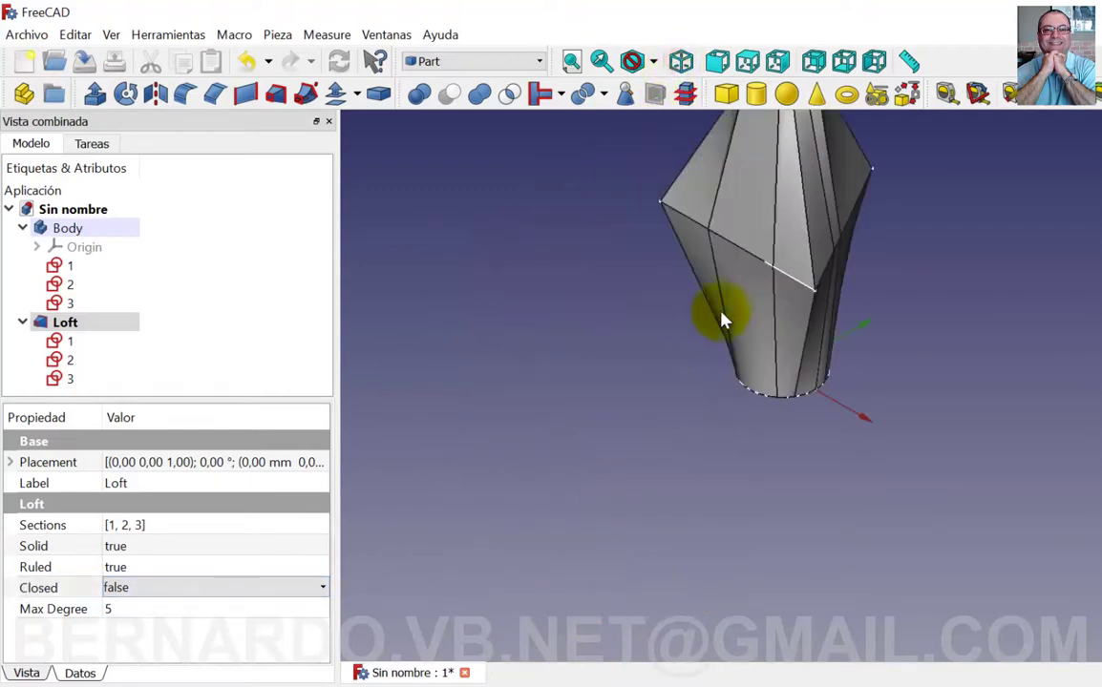
pyautogui.moveTo(726, 314)
pyautogui.mouseDown(button='middle')
pyautogui.moveTo(653, 344)
pyautogui.moveTo(655, 564)
pyautogui.mouseUp(button='middle')
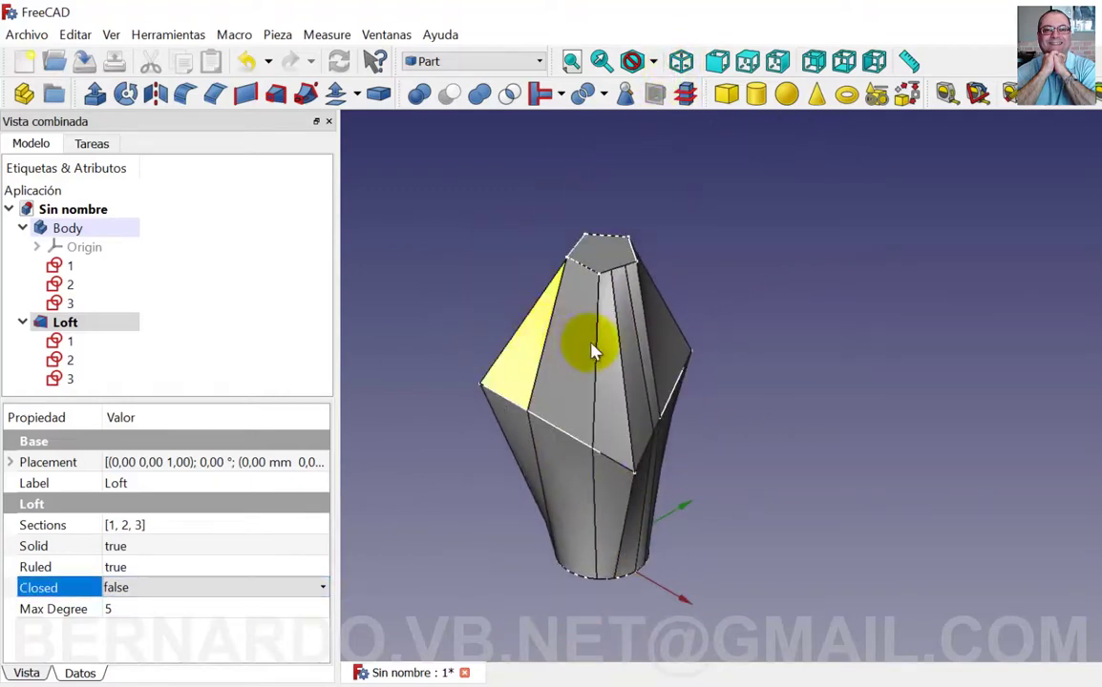
# In Part Design, create a new XY-plane sketch containing a circle
pyautogui.click(603, 130)
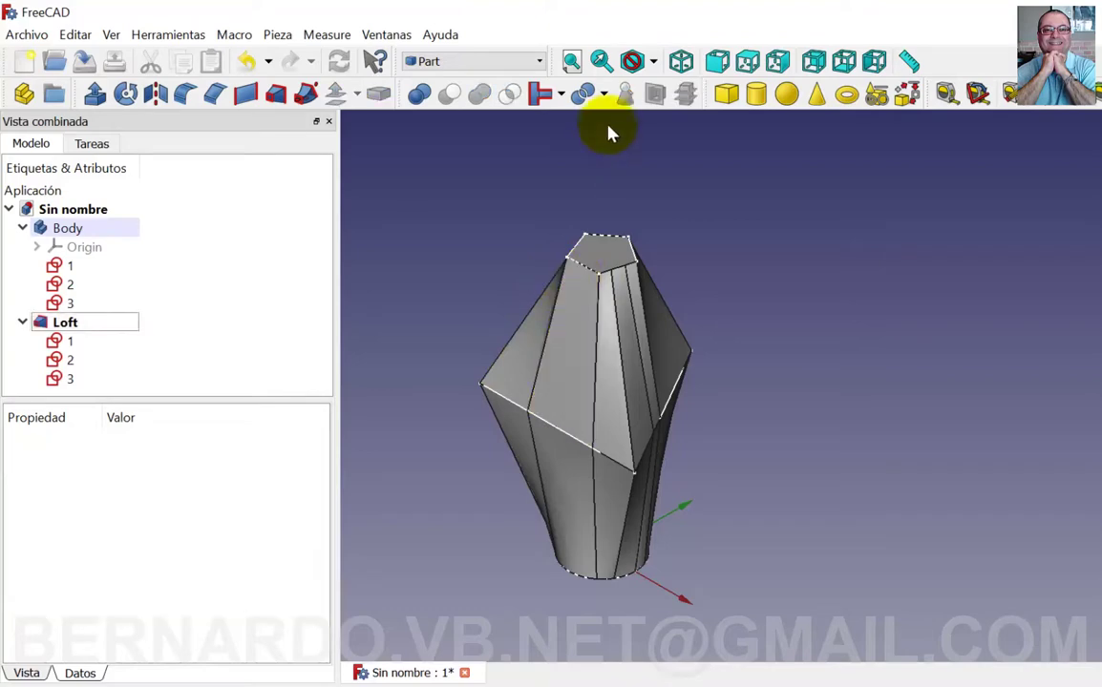
pyautogui.click(539, 62)
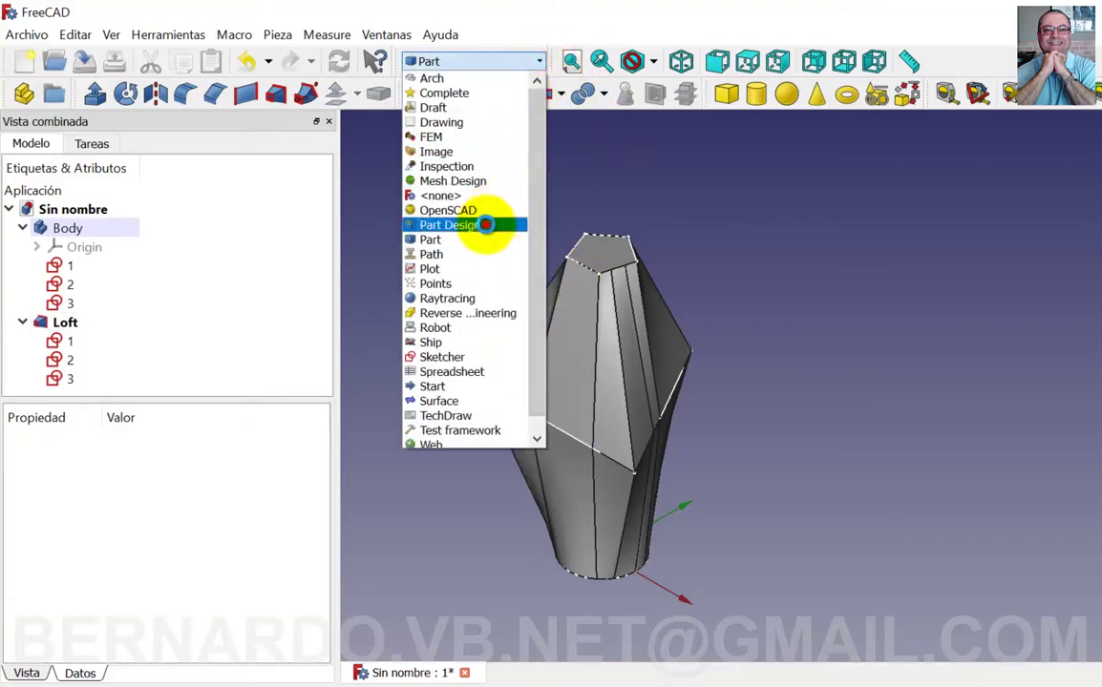
pyautogui.click(487, 225)
pyautogui.click(54, 97)
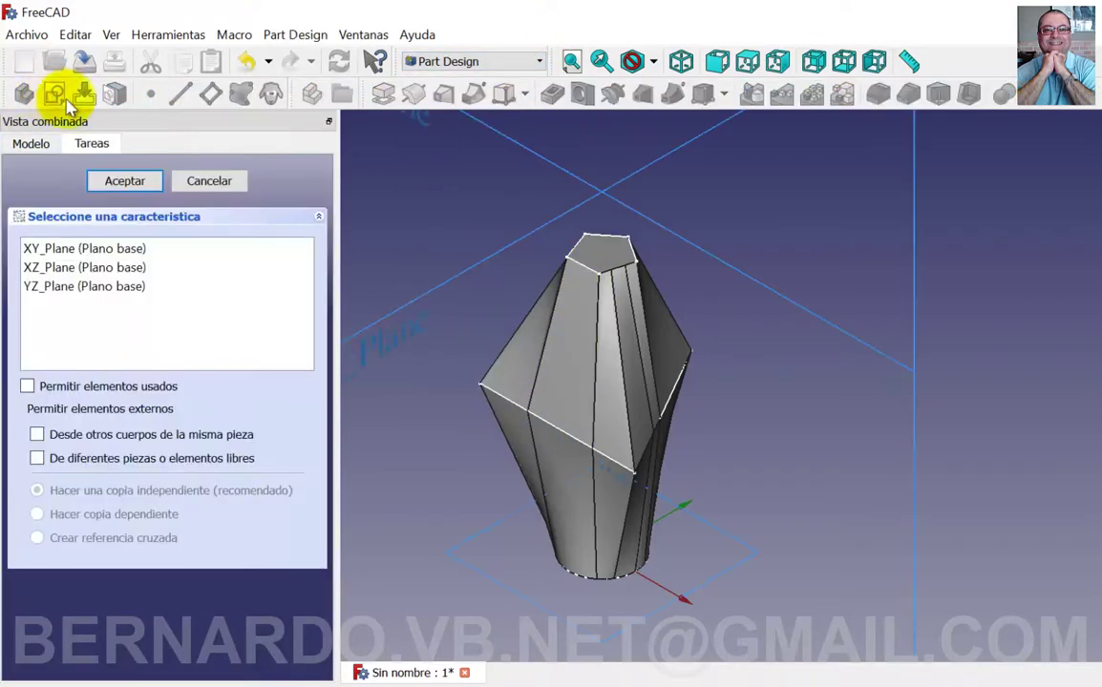
pyautogui.click(110, 249)
pyautogui.click(129, 182)
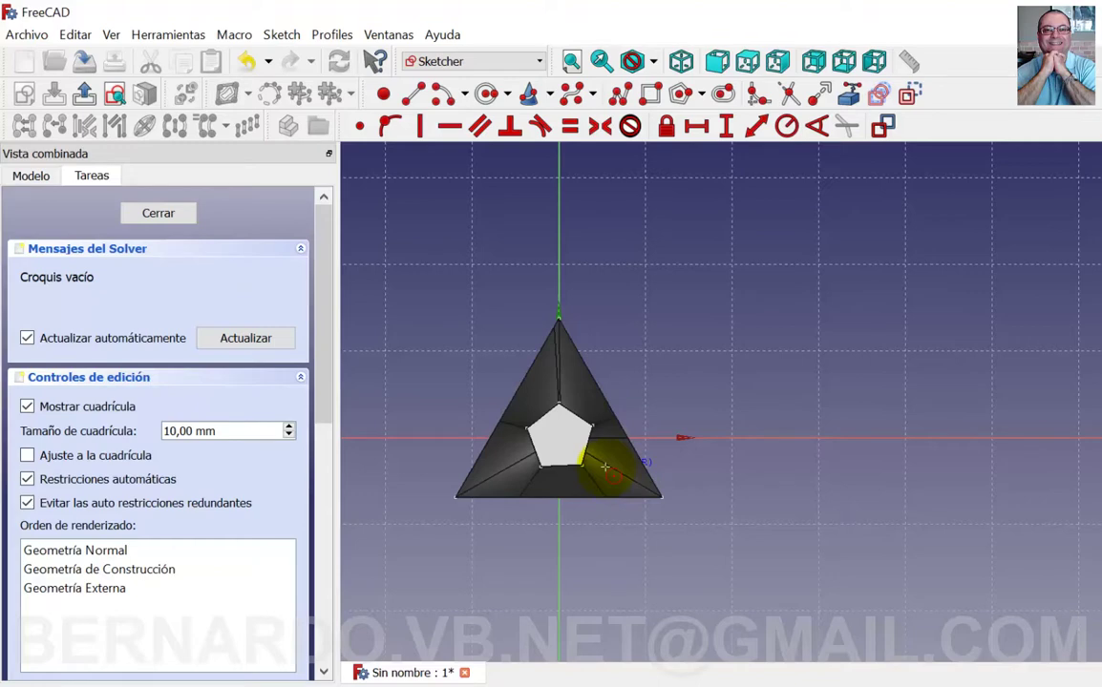
pyautogui.click(605, 466)
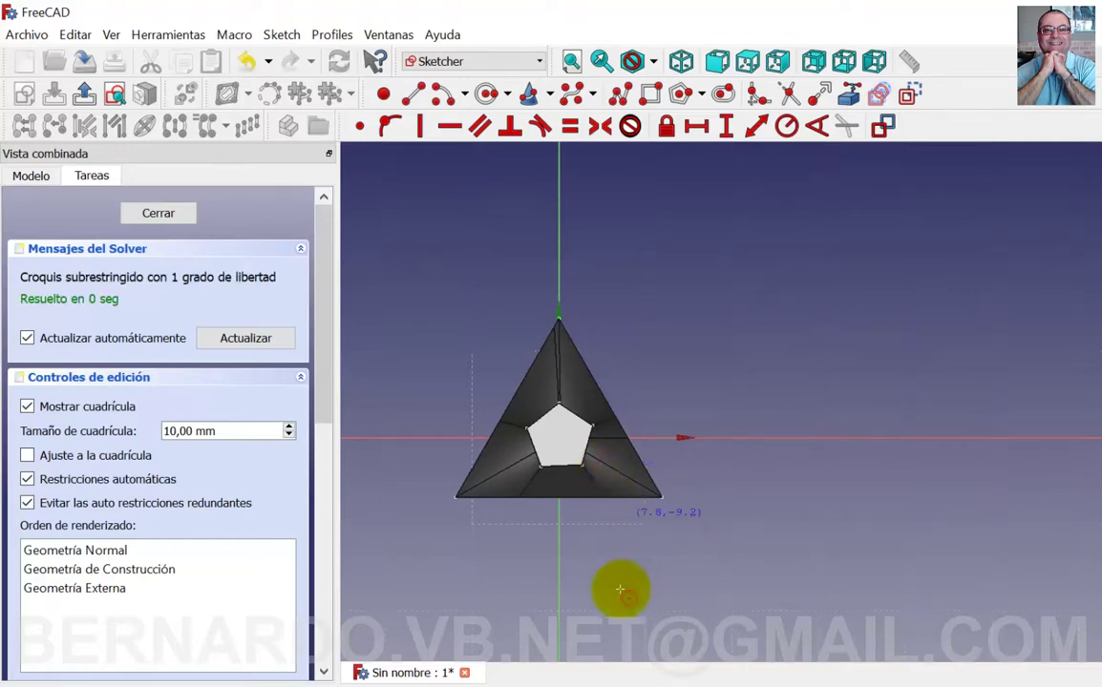
pyautogui.click(180, 214)
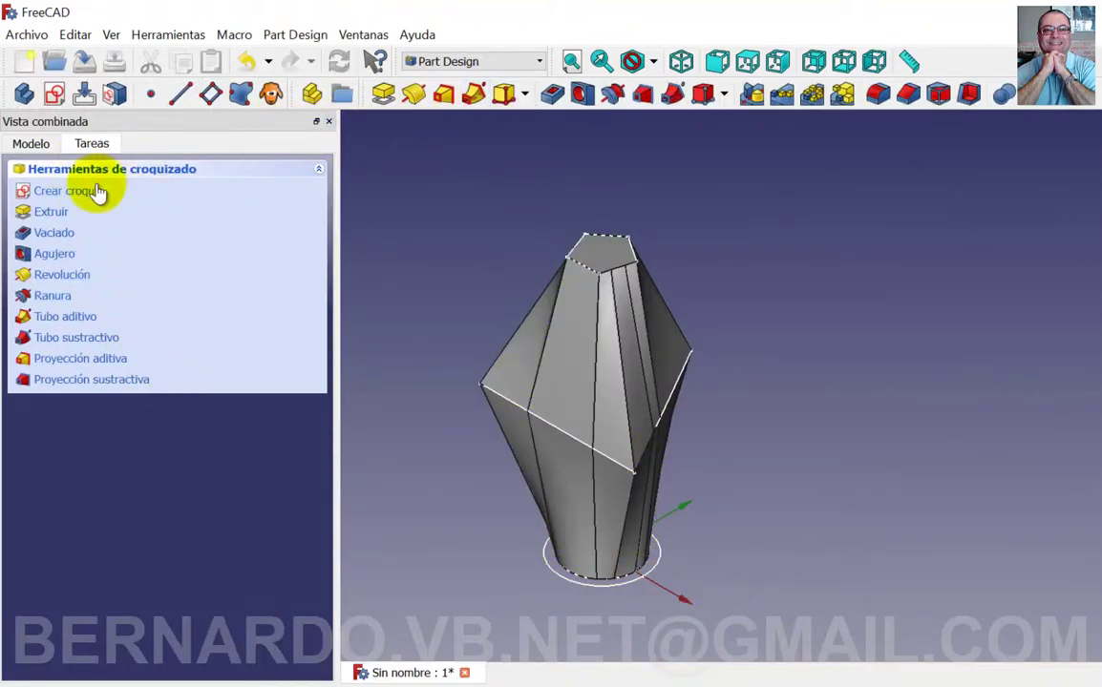
# Rename the new sketch to '4' and select its attachment mode setting
pyautogui.click(30, 143)
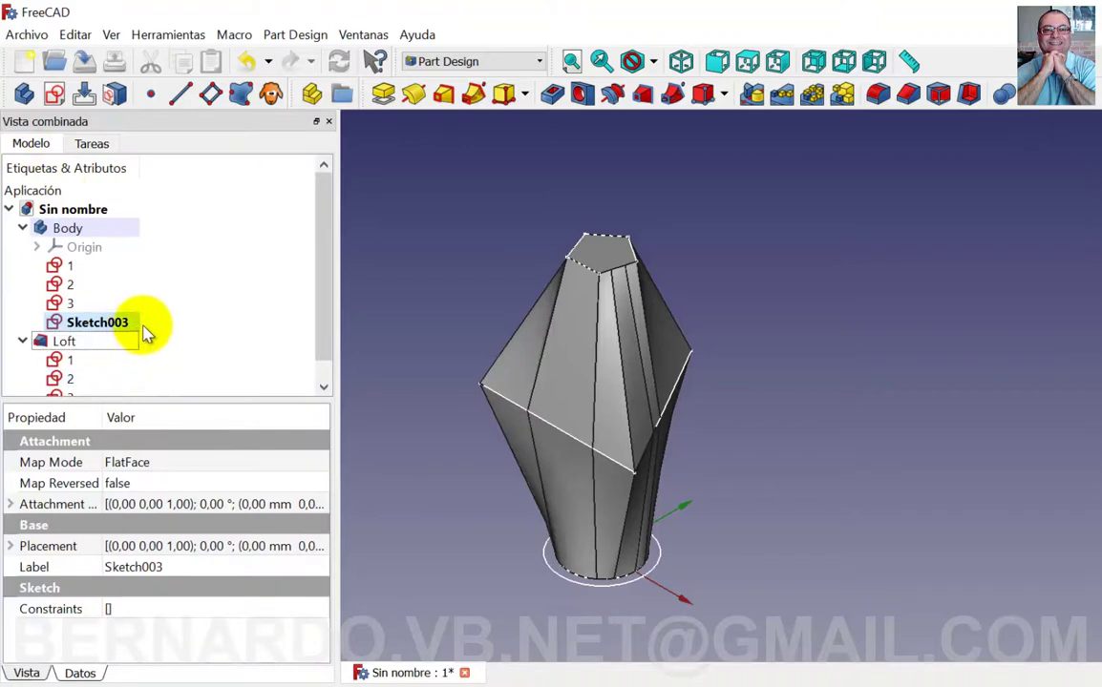
pyautogui.click(134, 324)
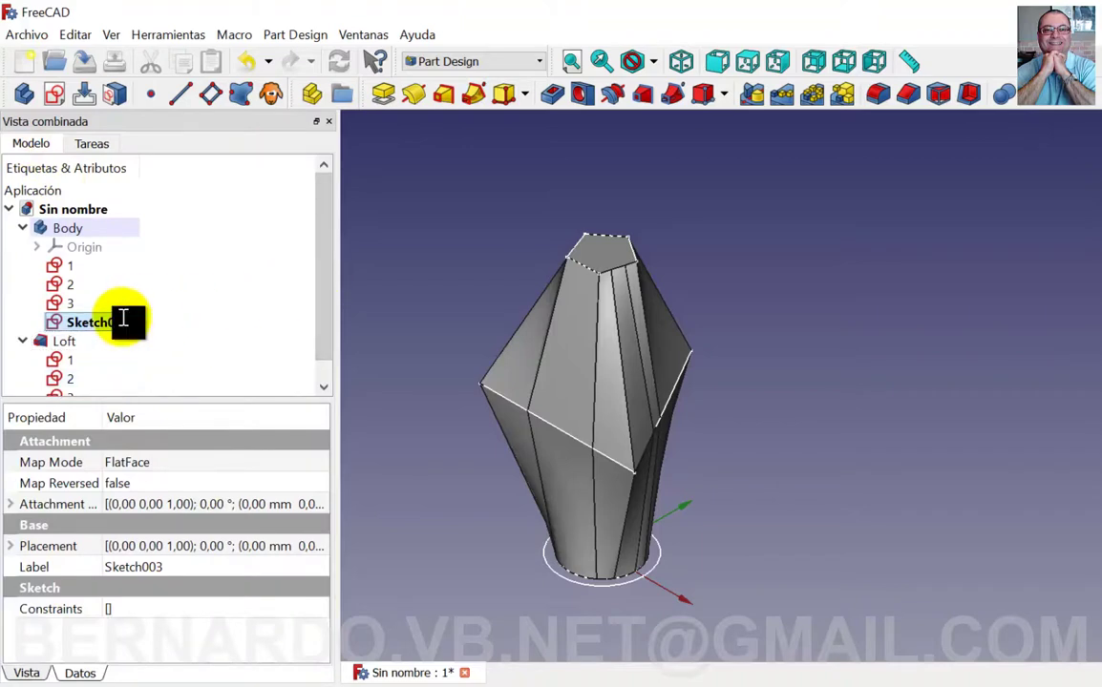
pyautogui.write('4')
pyautogui.press('Return')
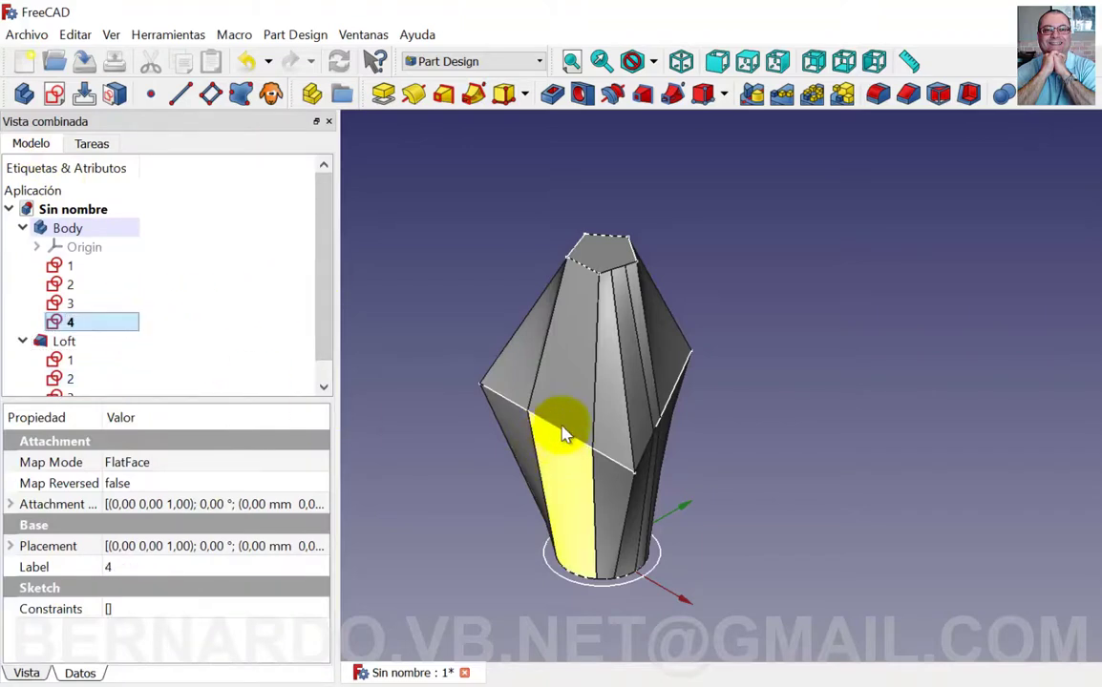
pyautogui.click(94, 464)
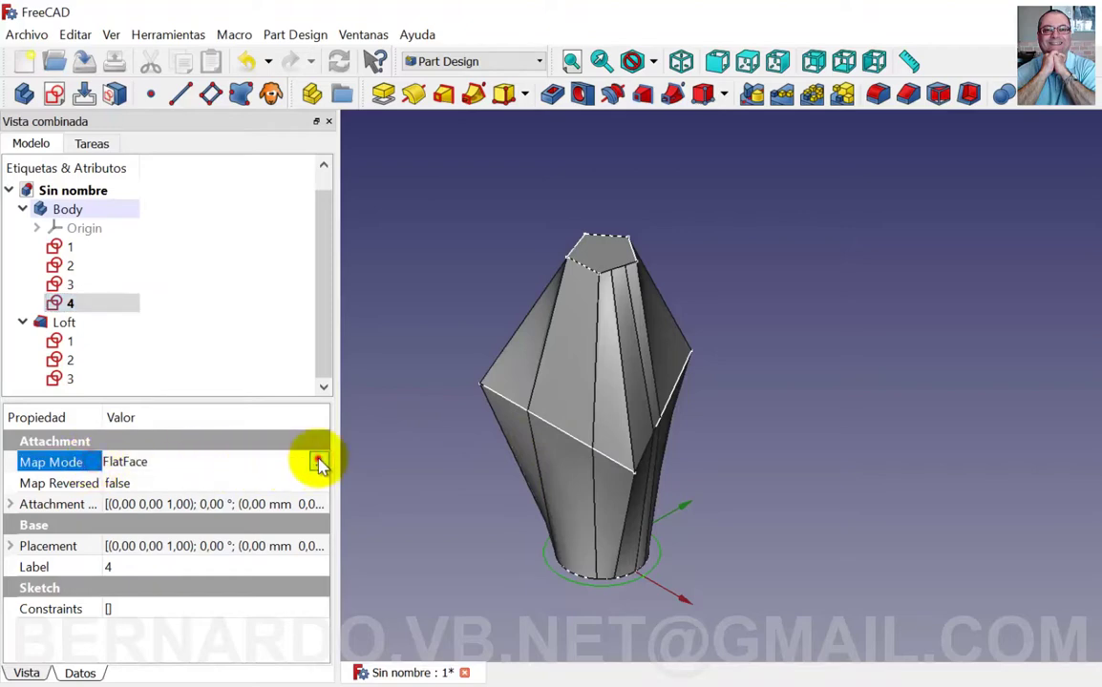
# Offset sketch 4's attachment 60 mm along Z so its circle sits above the loft
pyautogui.click(315, 463)
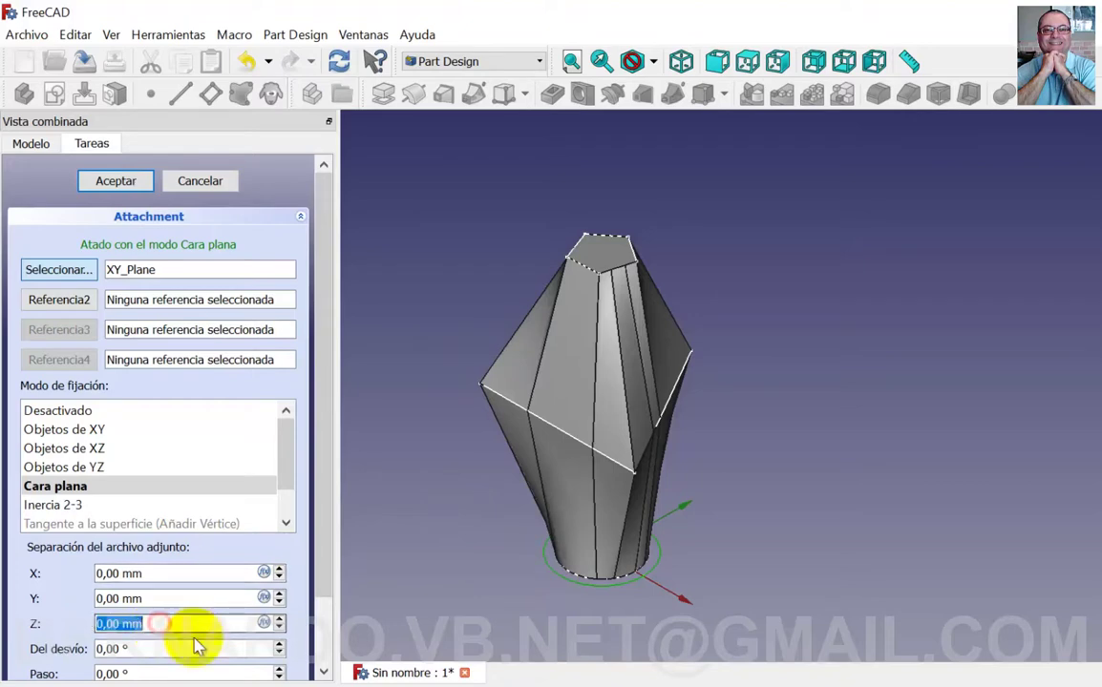
pyautogui.write('60')
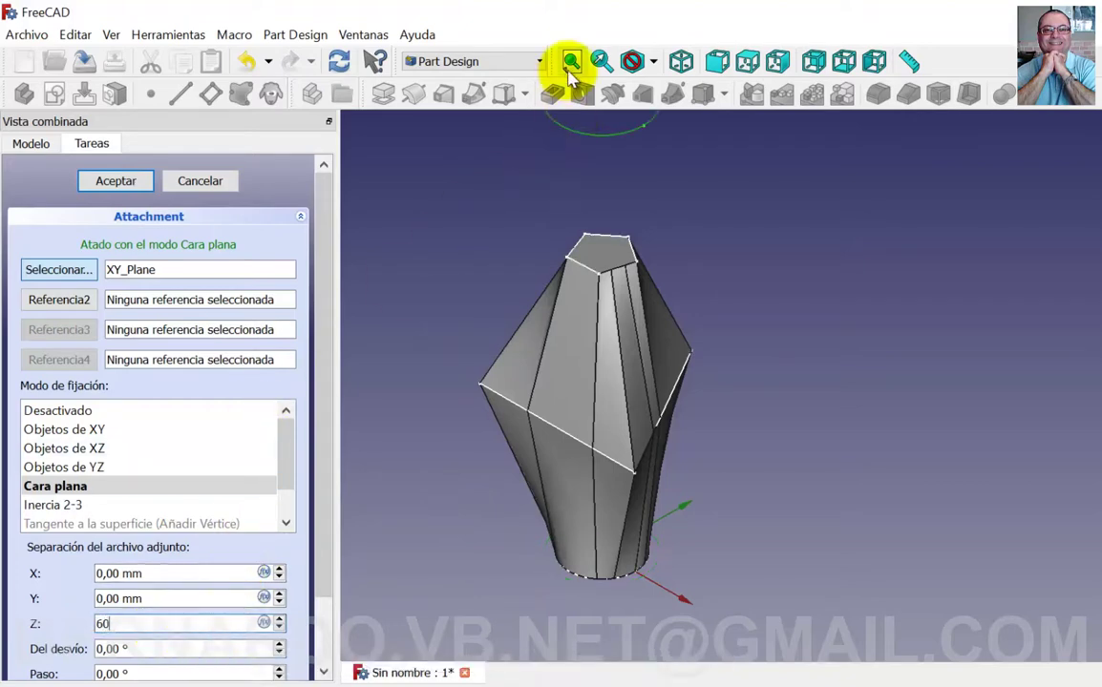
pyautogui.click(570, 63)
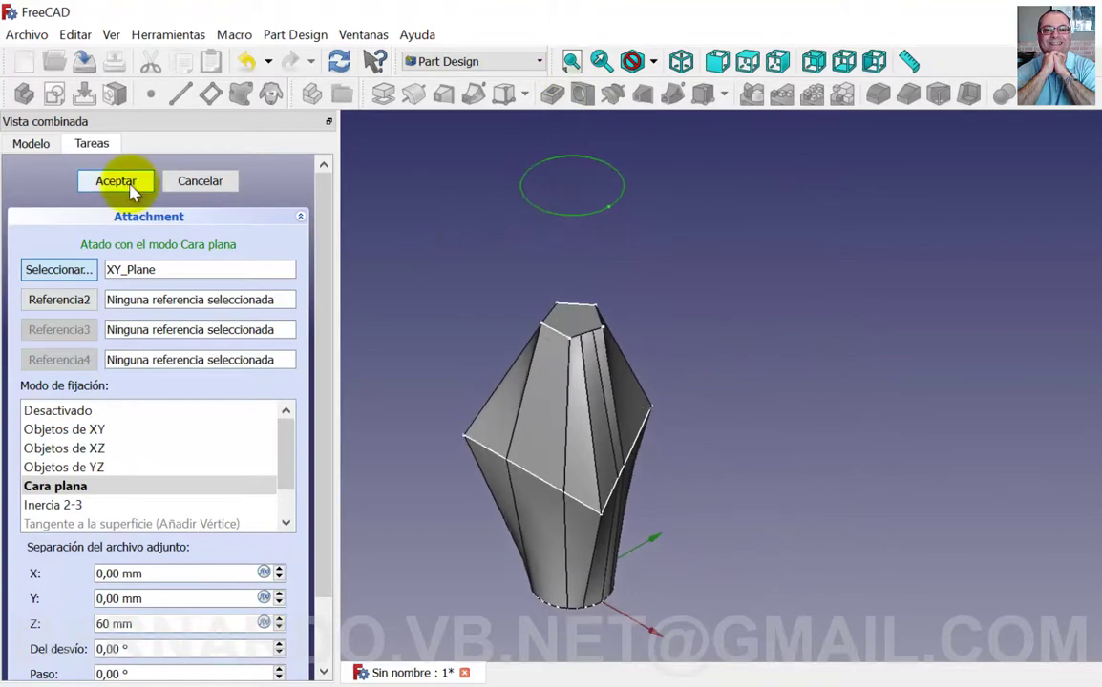
pyautogui.click(115, 182)
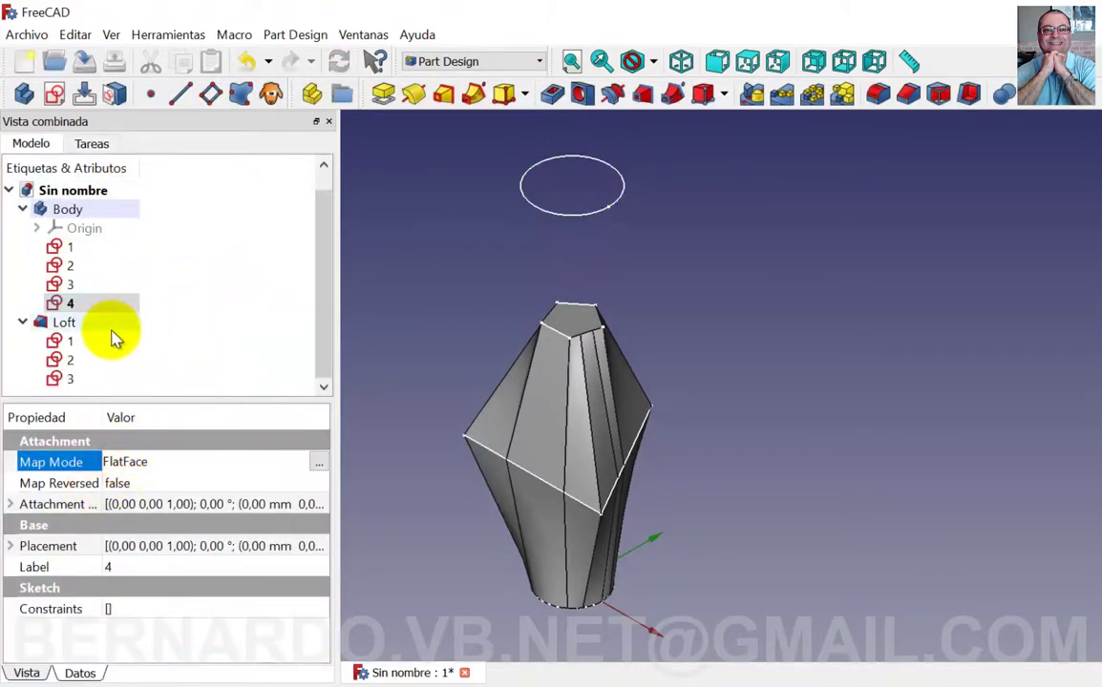
# Link sketches 1, 2, 3 and 4 as the Loft's section profiles
pyautogui.click(67, 322)
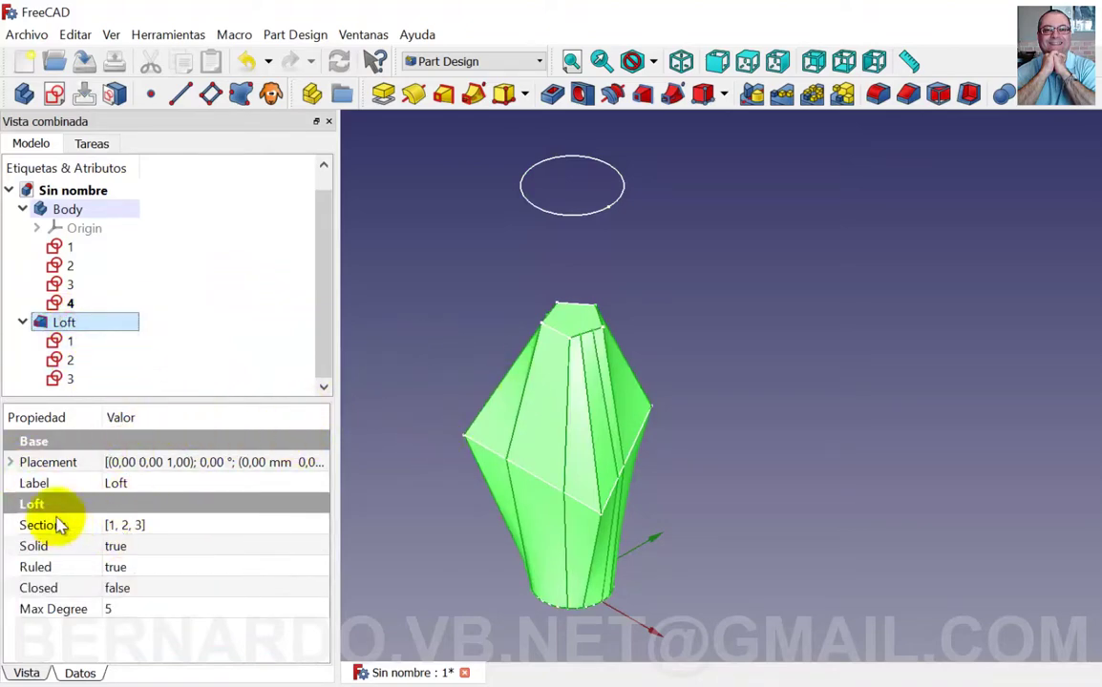
pyautogui.click(123, 525)
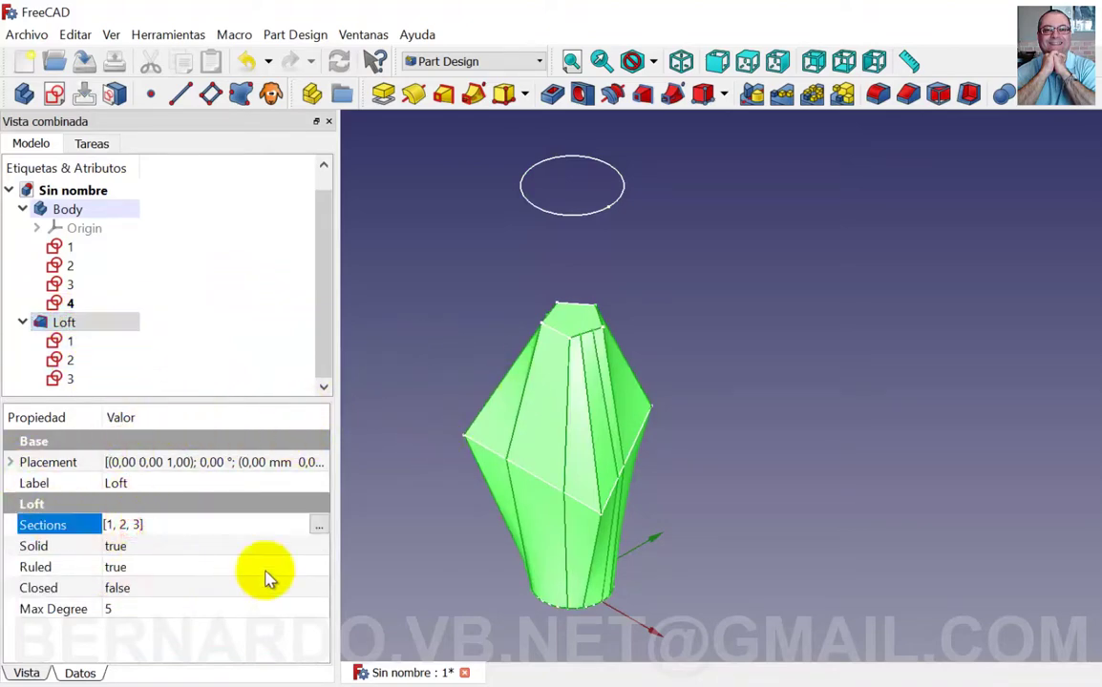
pyautogui.click(318, 525)
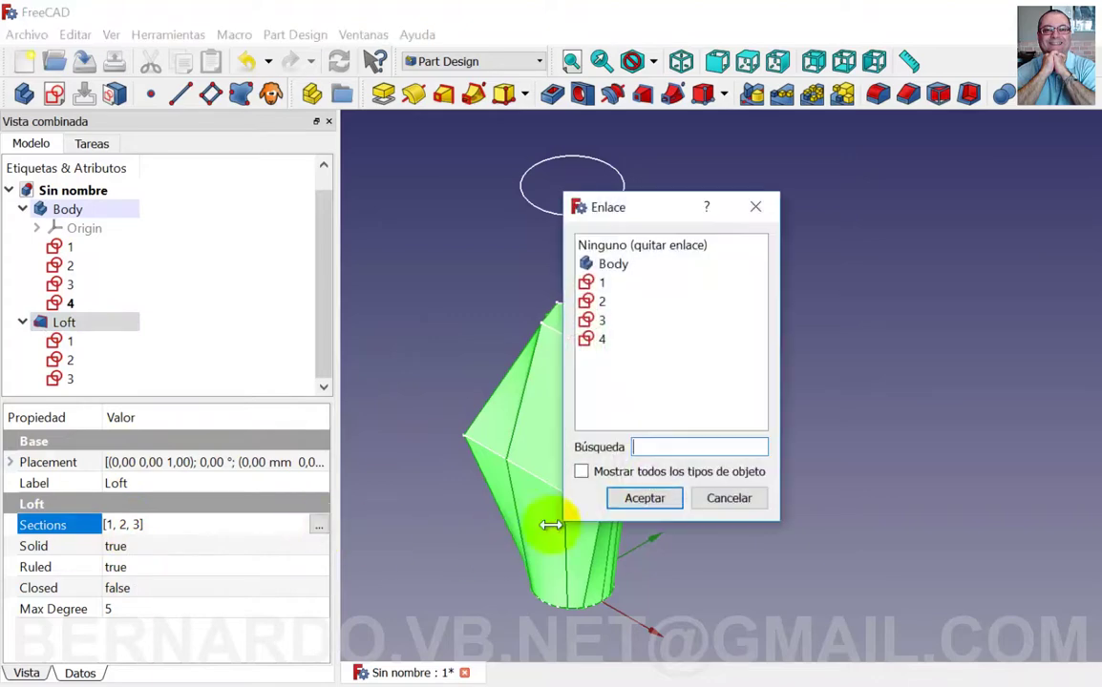
pyautogui.click(608, 283)
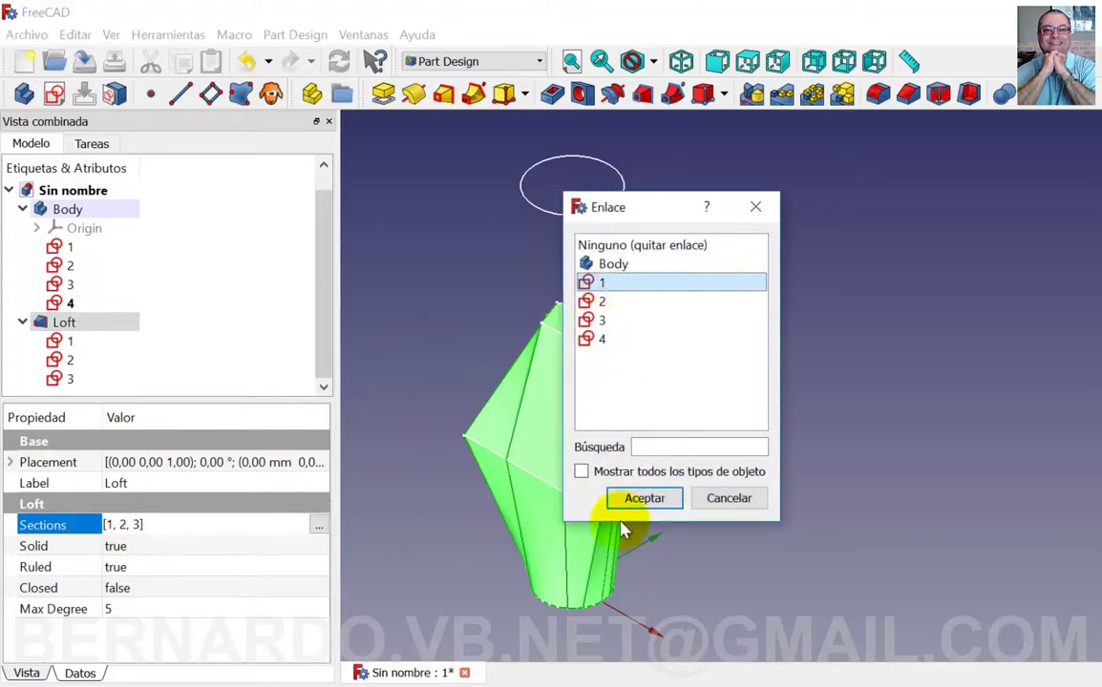
pyautogui.keyDown('ctrl'); pyautogui.click(635, 302); pyautogui.keyUp('ctrl')
pyautogui.keyDown('ctrl'); pyautogui.click(654, 322); pyautogui.keyUp('ctrl')
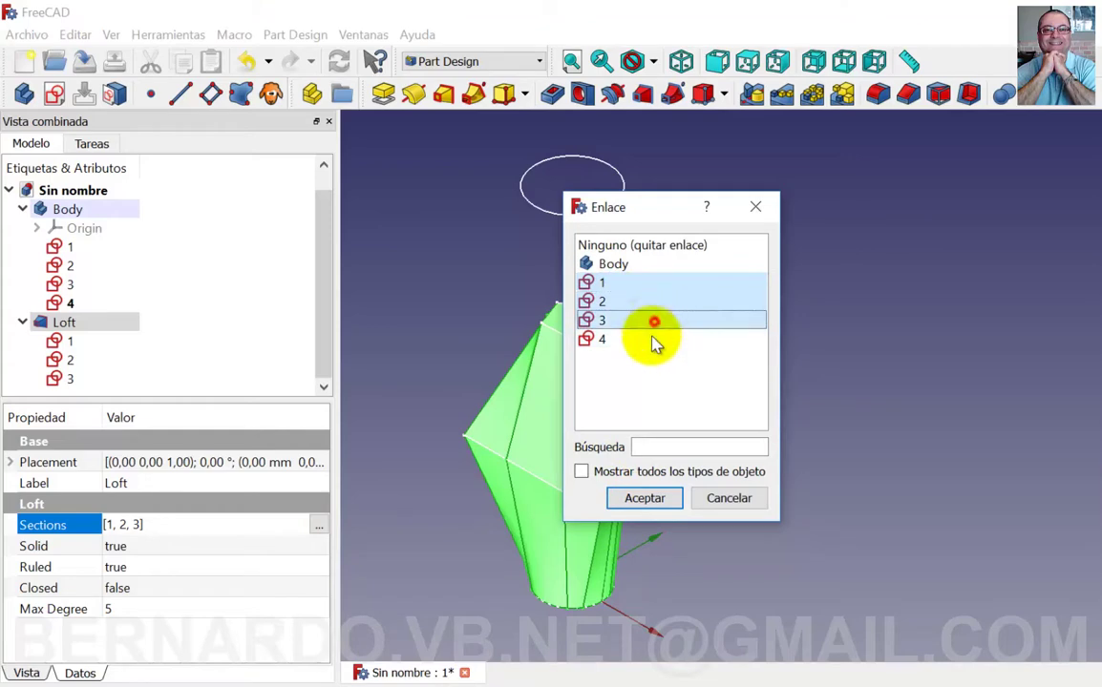
pyautogui.keyDown('ctrl'); pyautogui.click(642, 340); pyautogui.keyUp('ctrl')
pyautogui.click(644, 498)
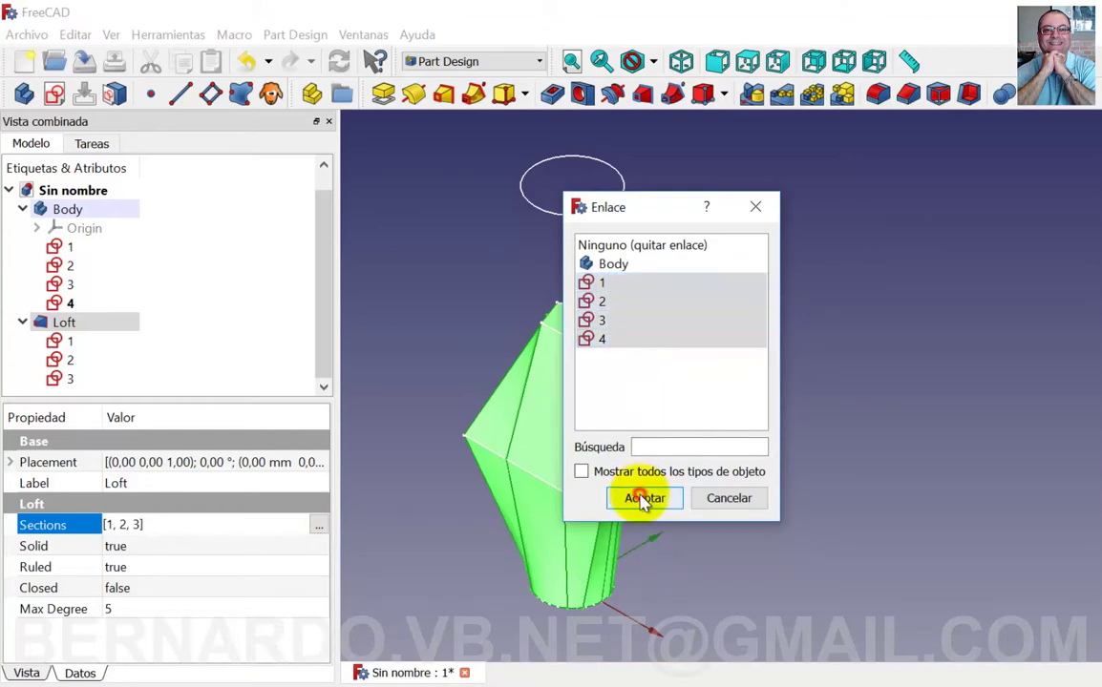
pyautogui.moveTo(320, 333); pyautogui.dragTo(320, 381)
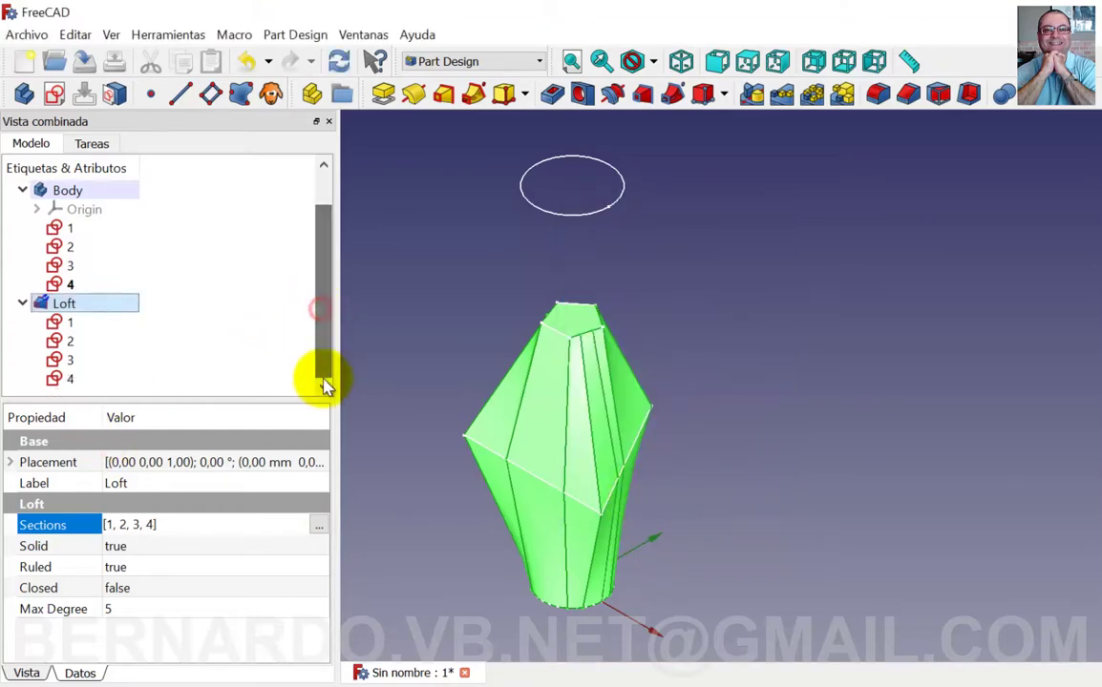
pyautogui.click(58, 567)
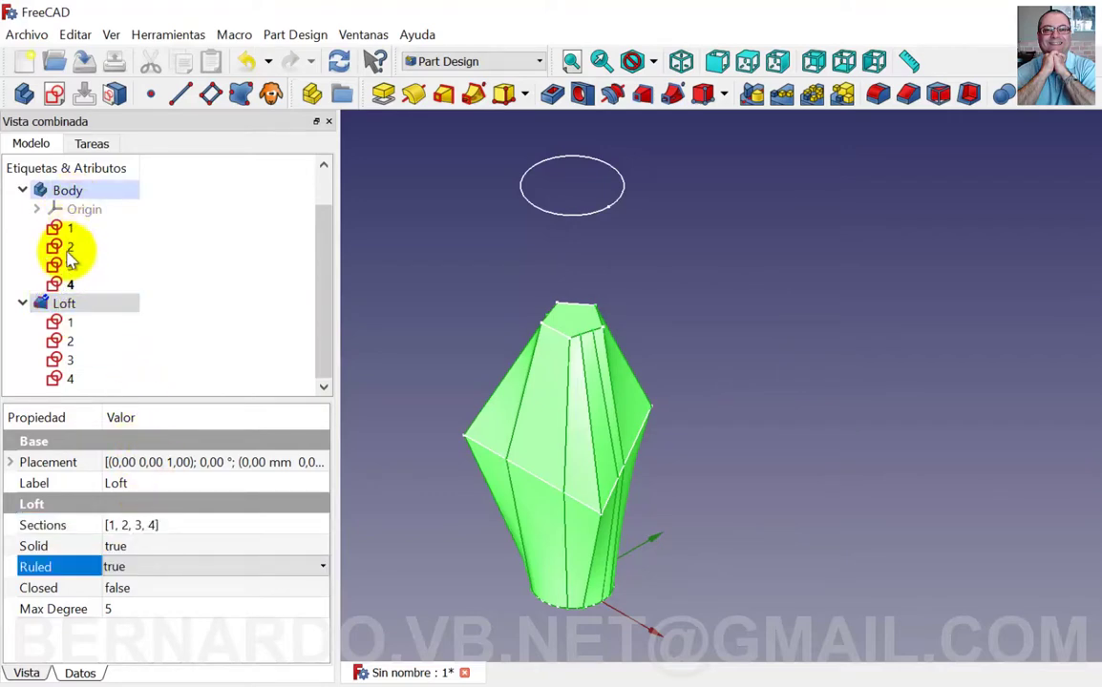
pyautogui.click(64, 306)
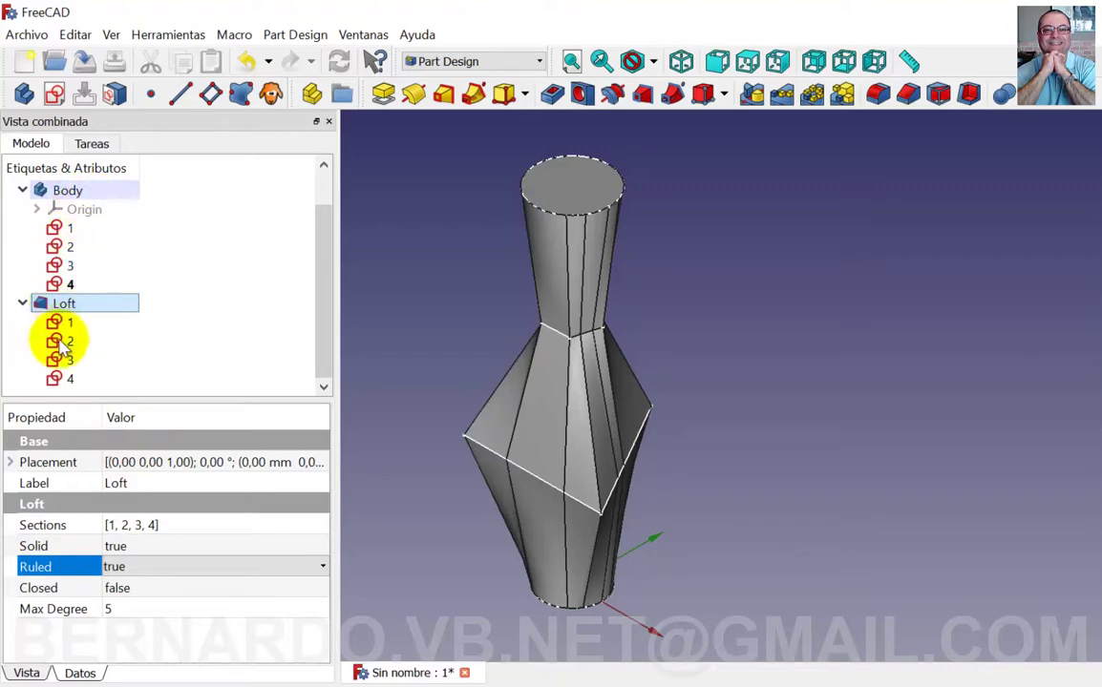
pyautogui.click(100, 198)
pyautogui.click(74, 304)
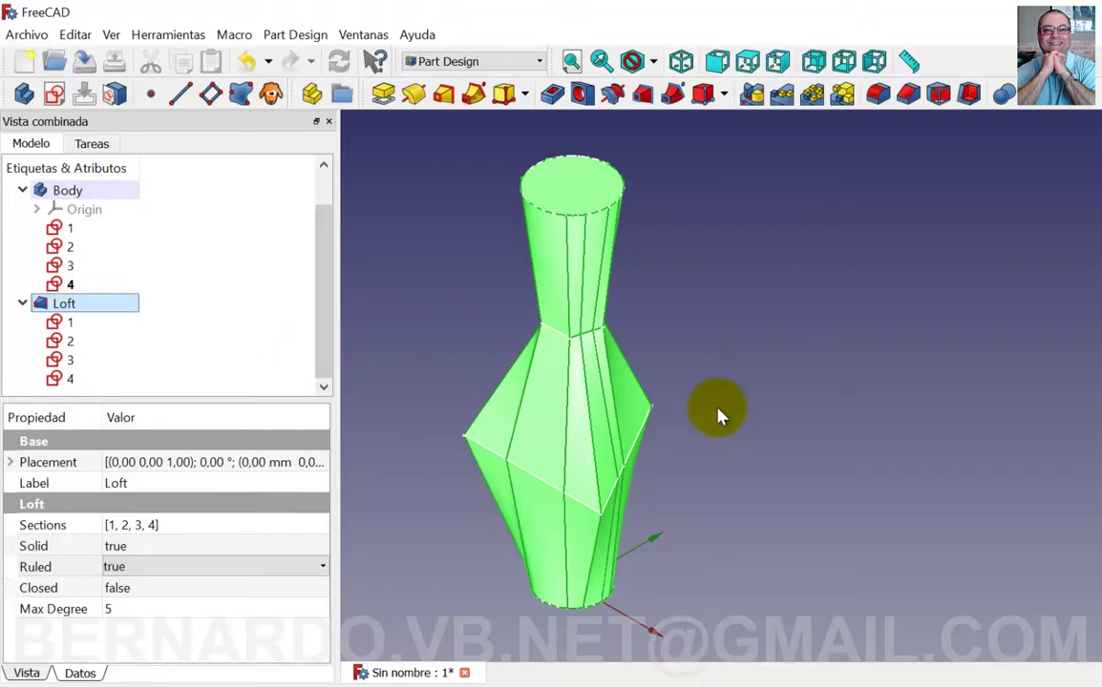
pyautogui.click(716, 444)
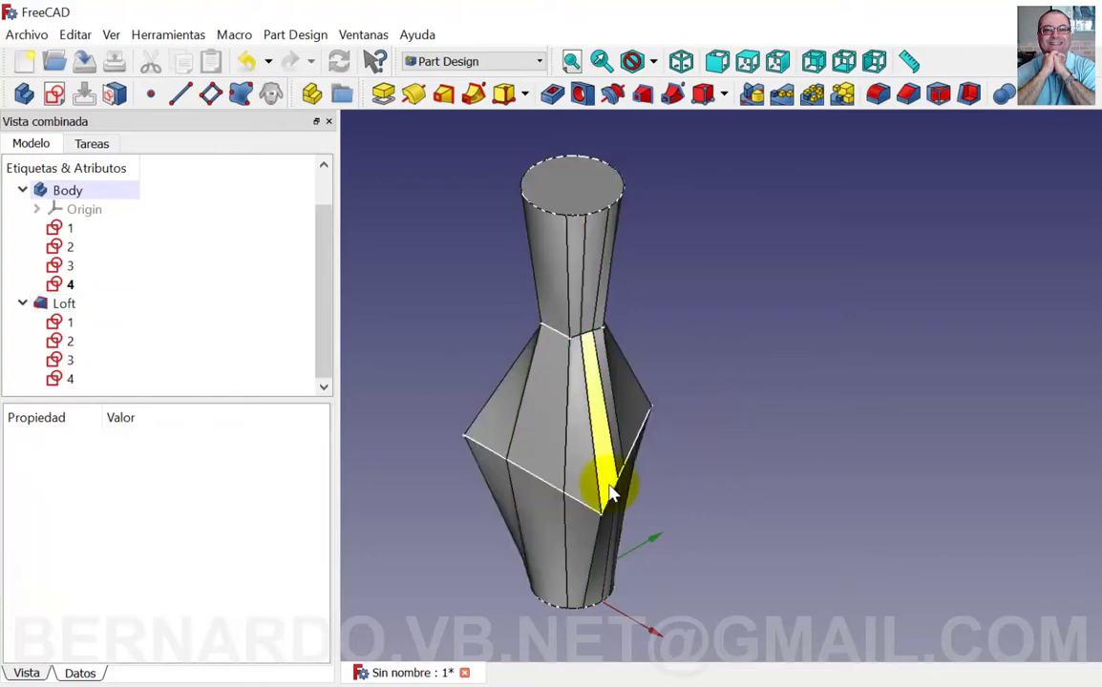
pyautogui.moveTo(612, 492)
pyautogui.mouseDown(button='middle')
pyautogui.moveTo(686, 492)
pyautogui.moveTo(703, 467)
pyautogui.moveTo(600, 491)
pyautogui.mouseUp(button='middle')
pyautogui.scroll(-2, 599, 492)
pyautogui.scroll(2, 598, 492)
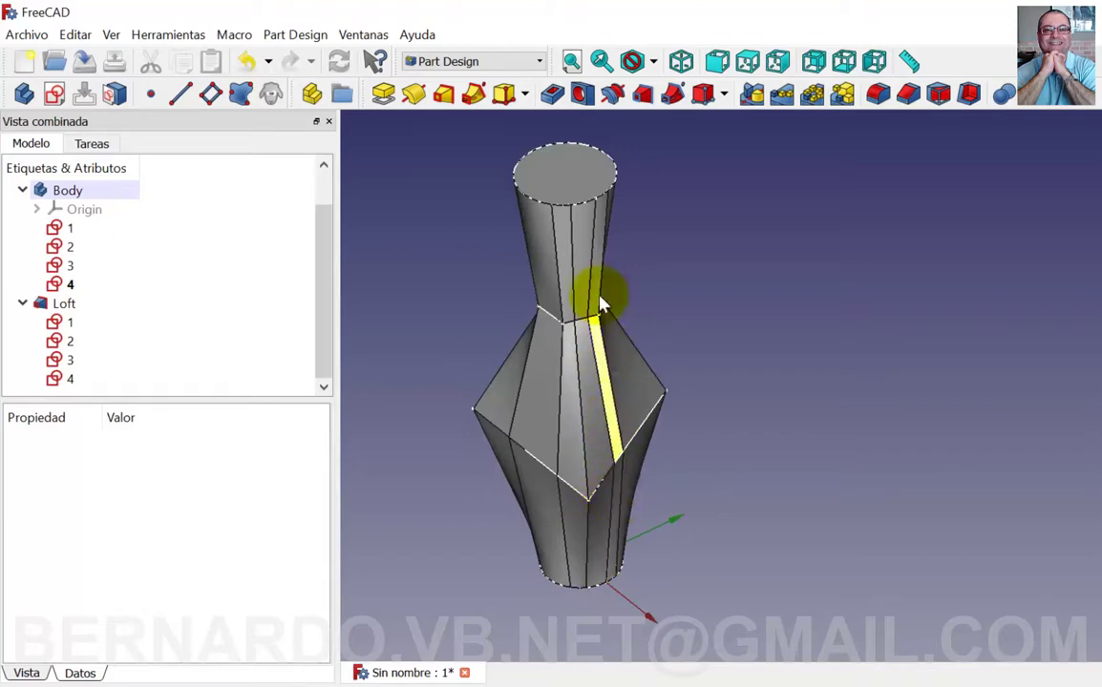
pyautogui.moveTo(603, 189)
pyautogui.mouseDown(button='middle')
pyautogui.moveTo(777, 243)
pyautogui.moveTo(883, 294)
pyautogui.mouseUp(button='middle')
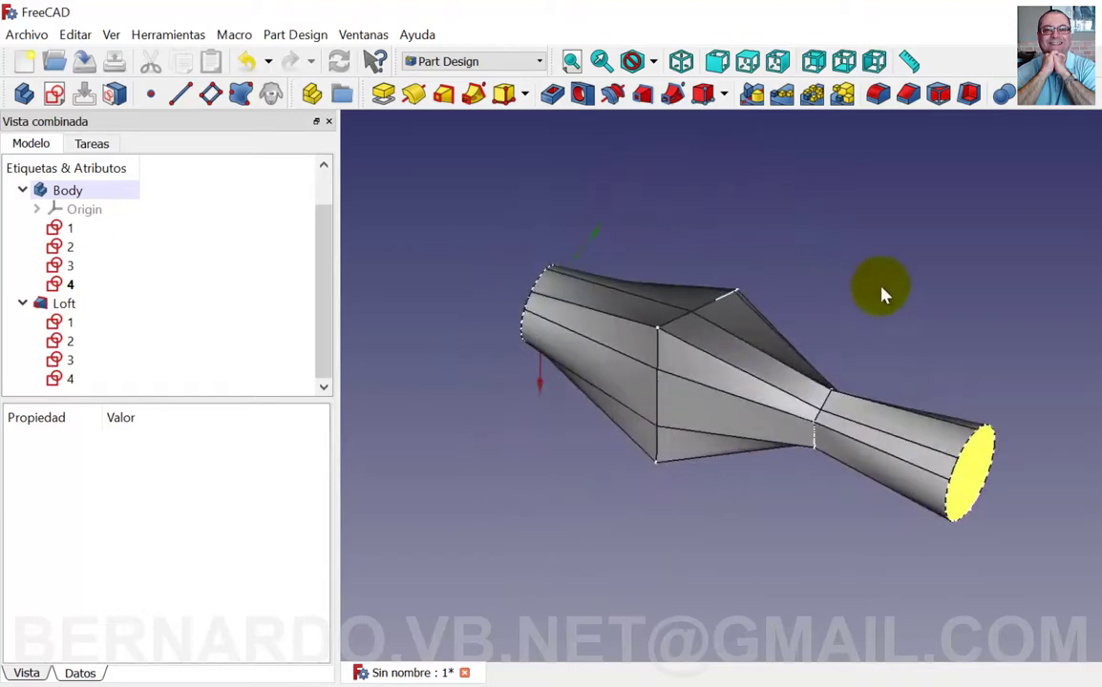
pyautogui.moveTo(568, 410); pyautogui.dragTo(585, 450, button='middle')
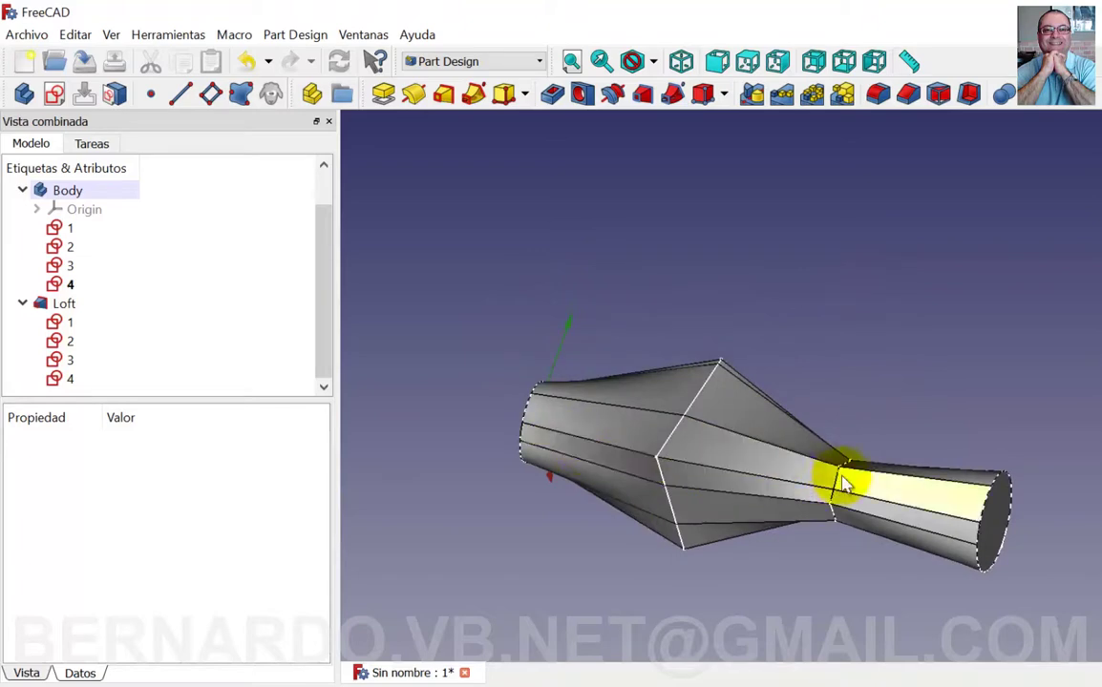
pyautogui.moveTo(843, 482)
pyautogui.mouseDown(button='middle')
pyautogui.moveTo(819, 401)
pyautogui.moveTo(756, 388)
pyautogui.mouseUp(button='middle')
pyautogui.moveTo(897, 537)
pyautogui.mouseDown(button='middle')
pyautogui.moveTo(910, 487)
pyautogui.moveTo(890, 437)
pyautogui.moveTo(769, 444)
pyautogui.mouseUp(button='middle')
pyautogui.moveTo(491, 387)
pyautogui.mouseDown(button='middle')
pyautogui.moveTo(551, 458)
pyautogui.moveTo(615, 482)
pyautogui.mouseUp(button='middle')
pyautogui.moveTo(905, 389)
pyautogui.mouseDown(button='middle')
pyautogui.moveTo(763, 328)
pyautogui.moveTo(750, 295)
pyautogui.moveTo(792, 276)
pyautogui.moveTo(707, 246)
pyautogui.moveTo(573, 430)
pyautogui.mouseUp(button='middle')
pyautogui.moveTo(519, 592)
pyautogui.mouseDown(button='middle')
pyautogui.moveTo(696, 556)
pyautogui.moveTo(714, 539)
pyautogui.mouseUp(button='middle')
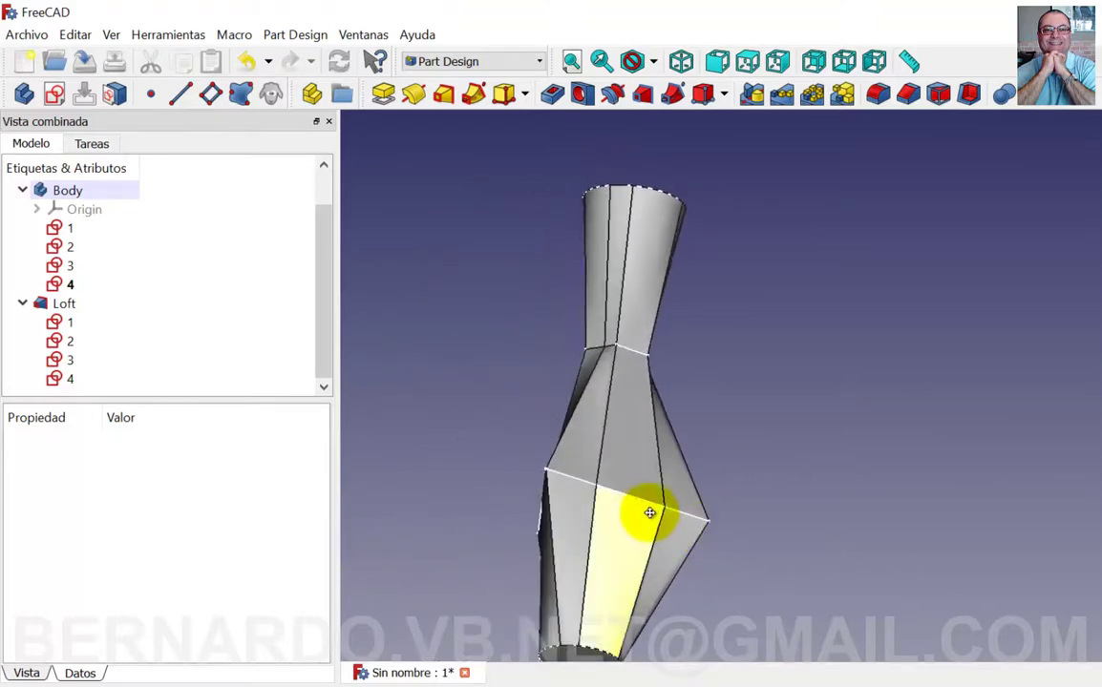
pyautogui.moveTo(652, 511)
pyautogui.mouseDown(button='middle')
pyautogui.moveTo(623, 467)
pyautogui.moveTo(615, 479)
pyautogui.moveTo(782, 504)
pyautogui.moveTo(652, 450)
pyautogui.mouseUp(button='middle')
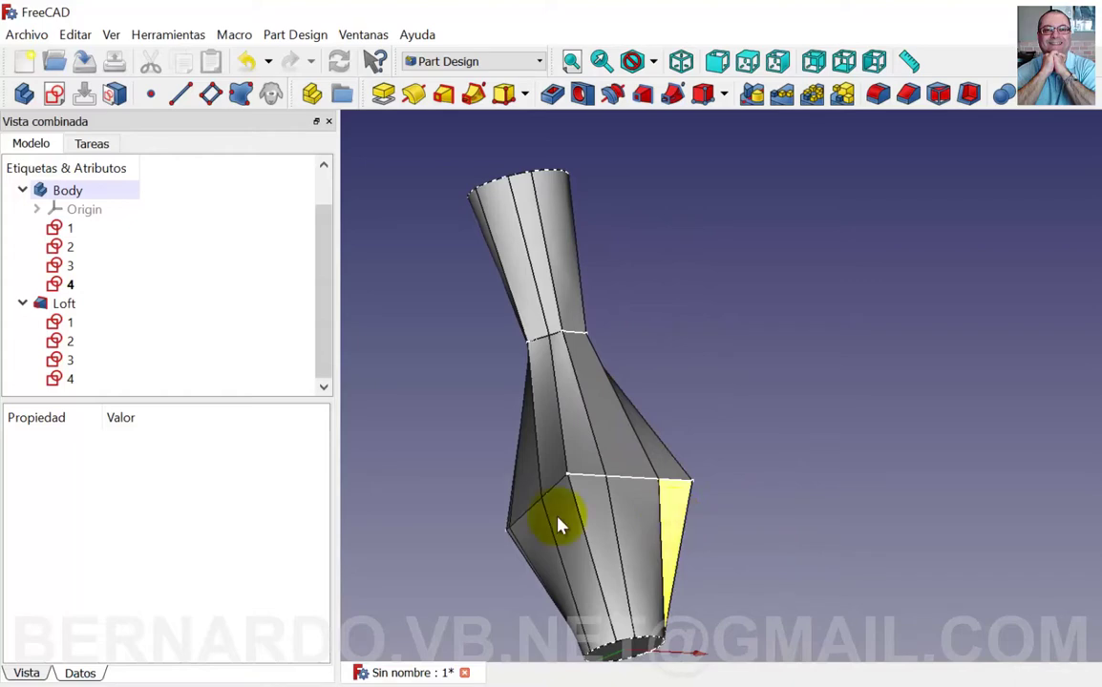
pyautogui.moveTo(561, 525); pyautogui.dragTo(657, 400, button='middle')
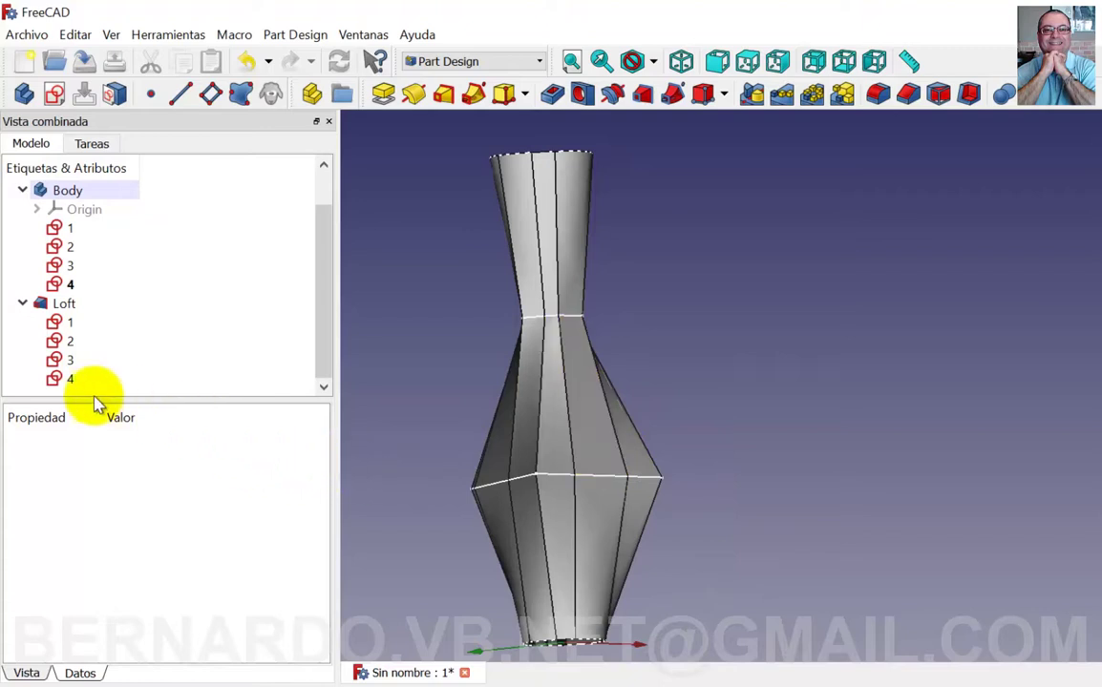
# Change sketch 4's Z attachment offset from 60 mm to 35 mm
pyautogui.click(73, 382)
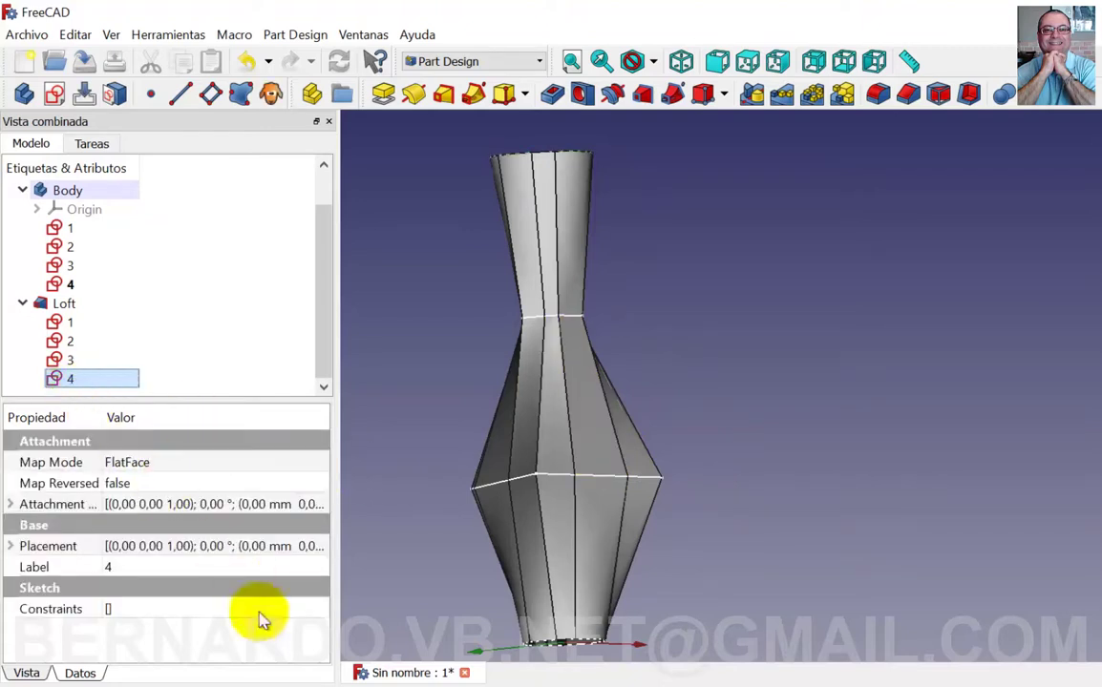
pyautogui.click(319, 460)
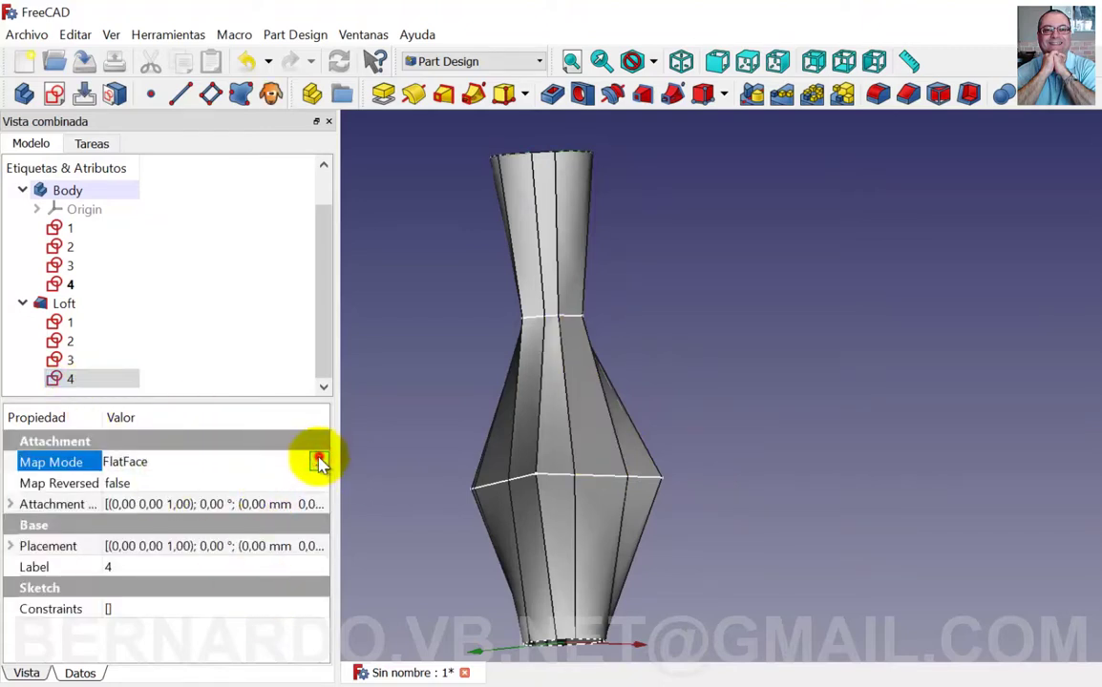
pyautogui.click(318, 461)
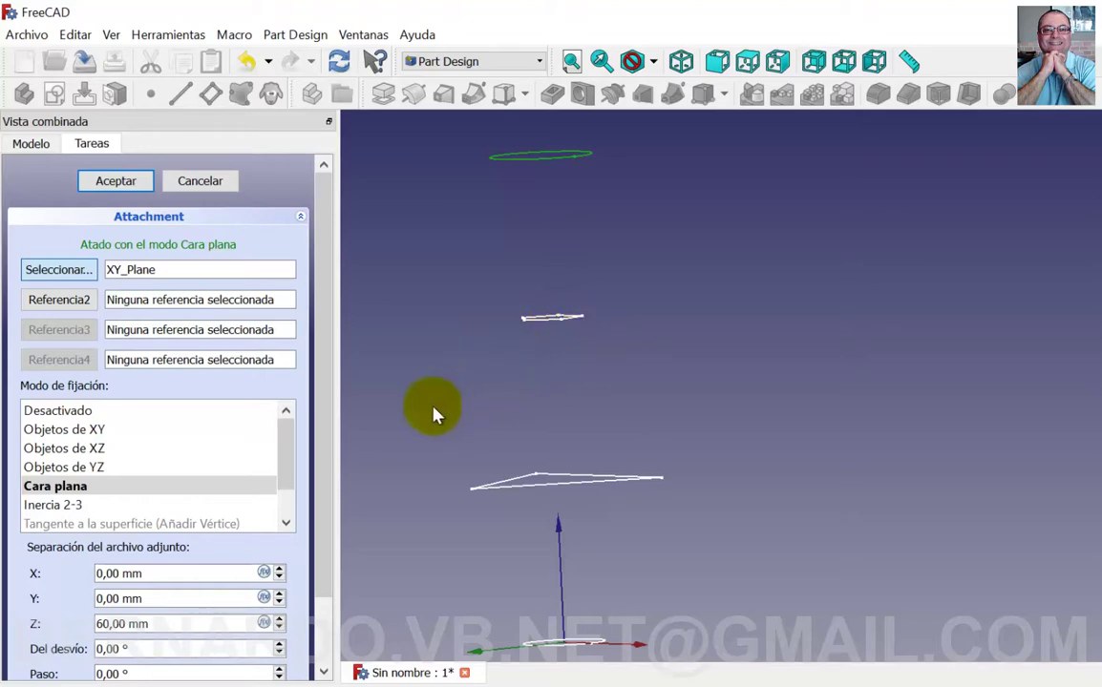
pyautogui.scroll(-2, 327, 497)
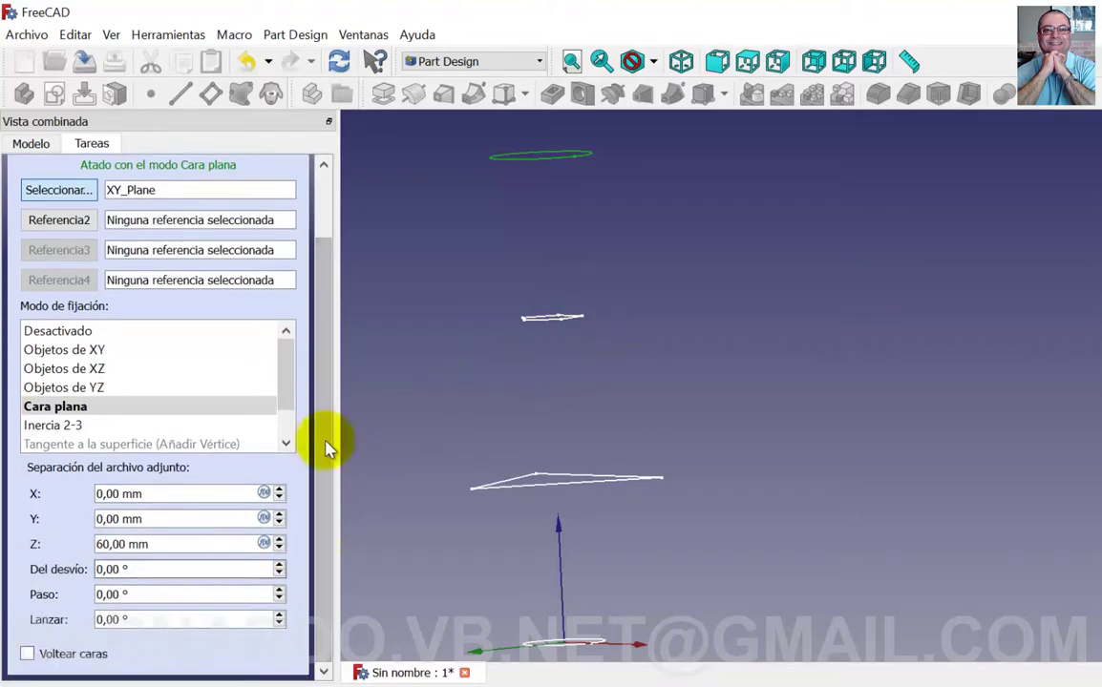
pyautogui.tripleClick(162, 543)
pyautogui.write('35')
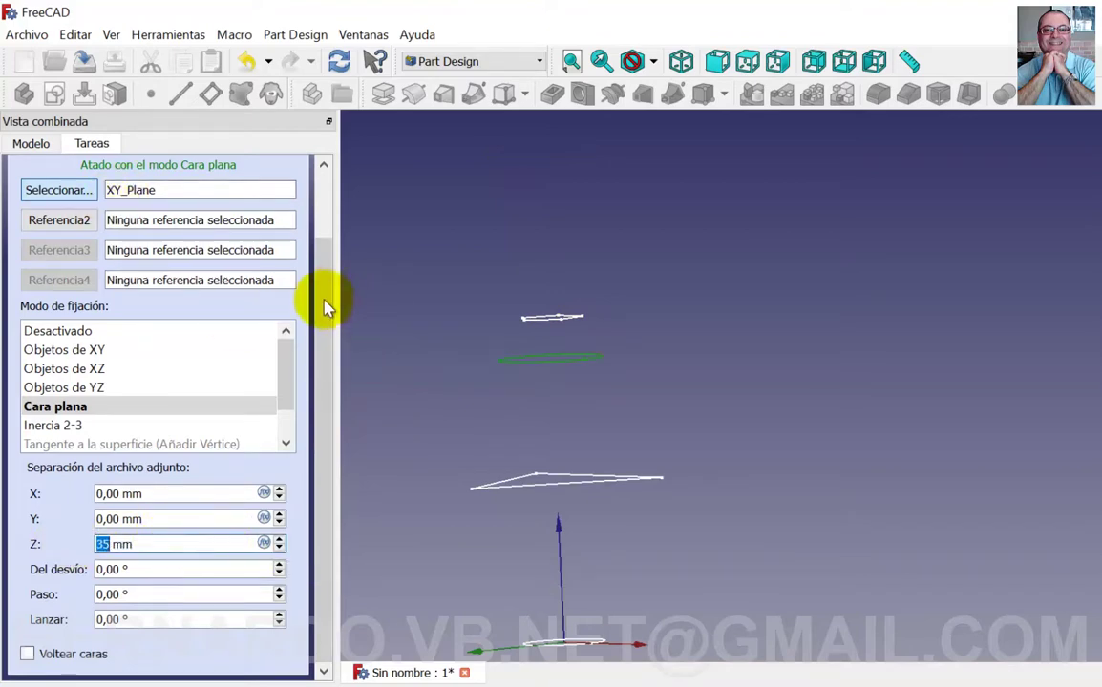
pyautogui.scroll(2, 325, 200)
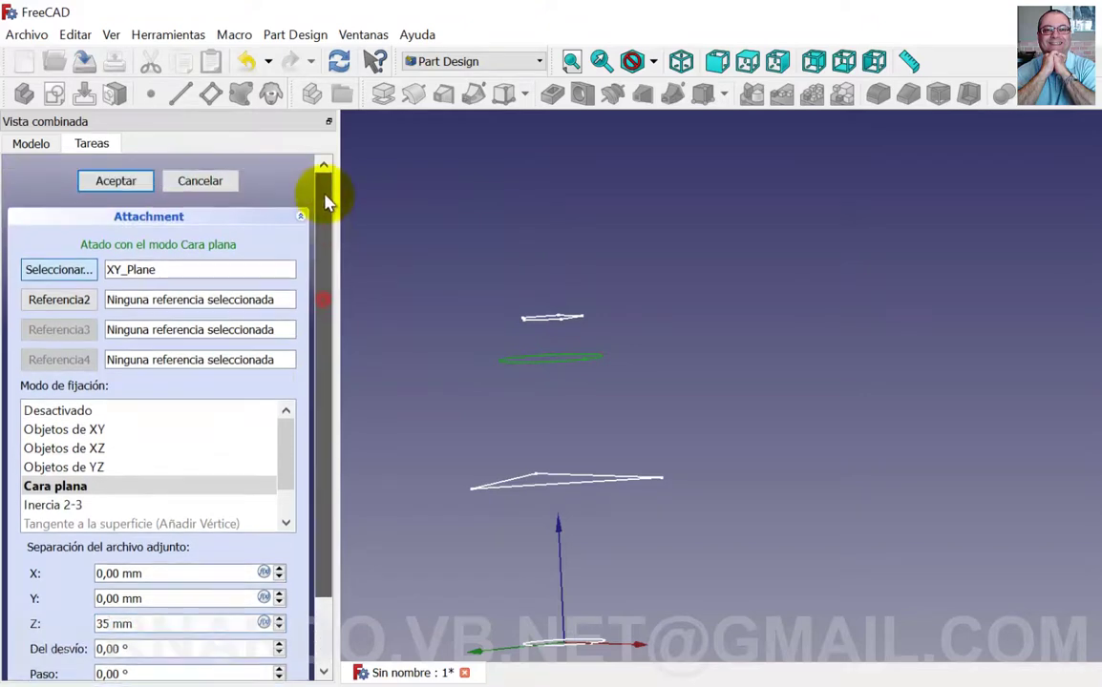
pyautogui.click(134, 190)
# Apply the new offset and hide sketches 2 and 3 in the view
pyautogui.click(266, 343)
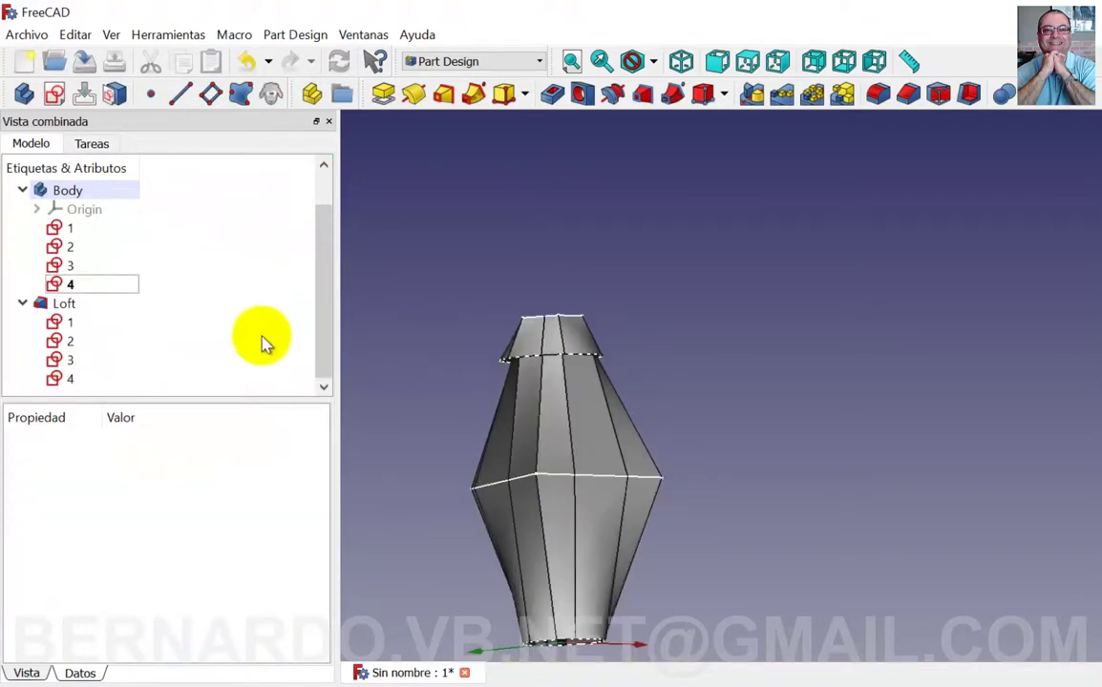
pyautogui.doubleClick(93, 287)
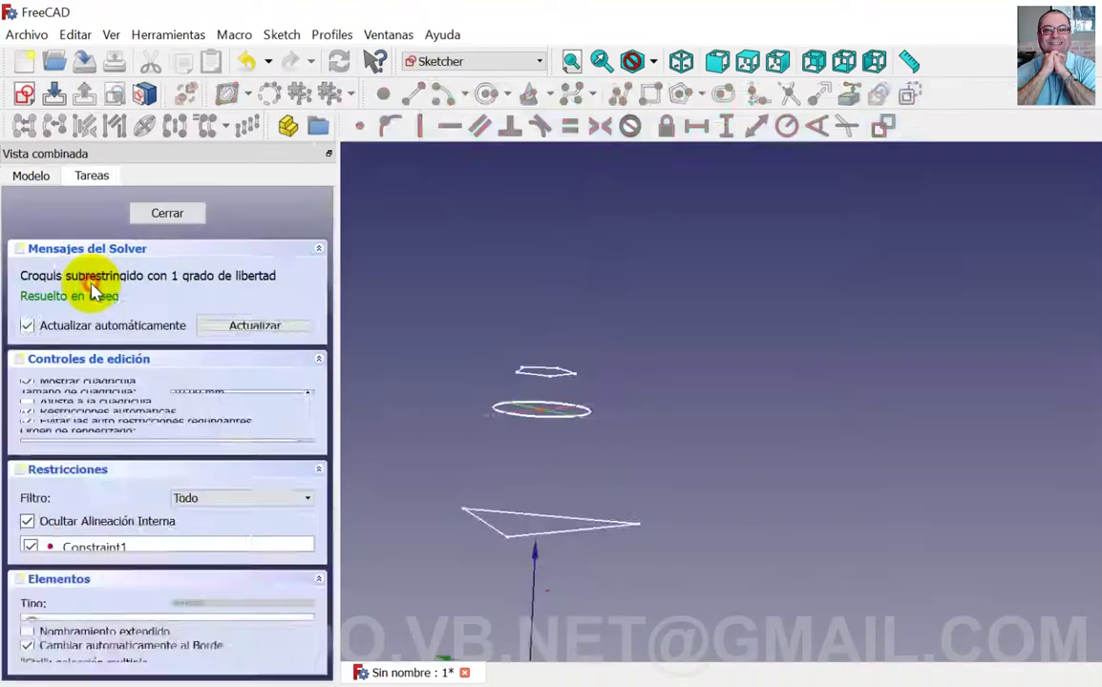
pyautogui.click(167, 220)
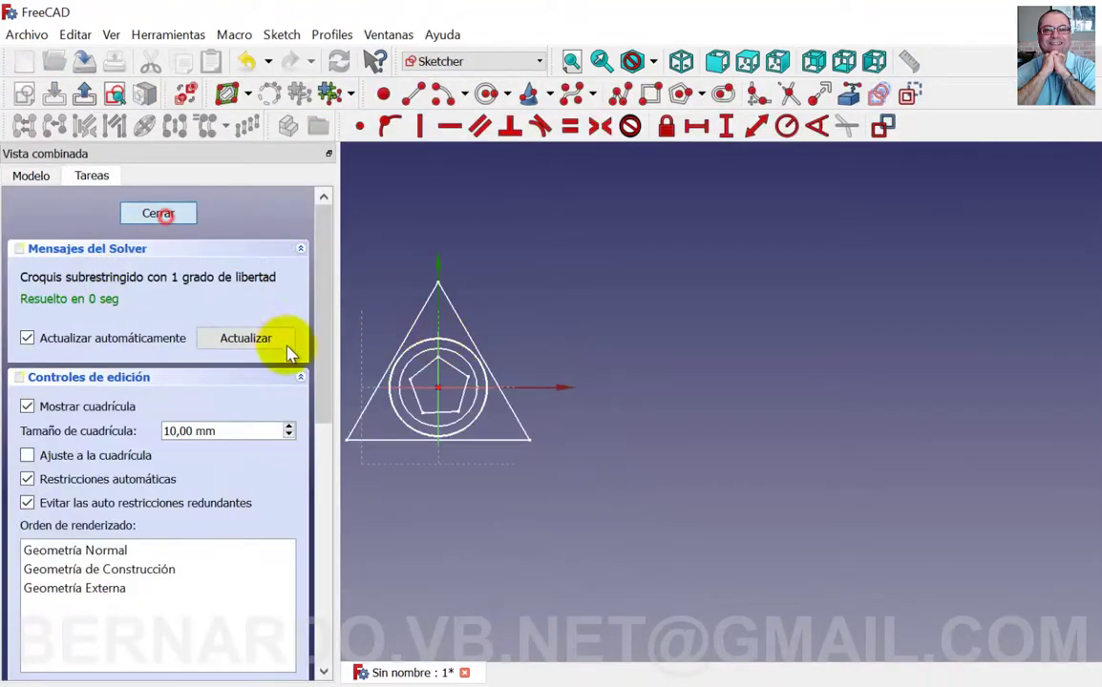
pyautogui.click(88, 248)
pyautogui.press('space')
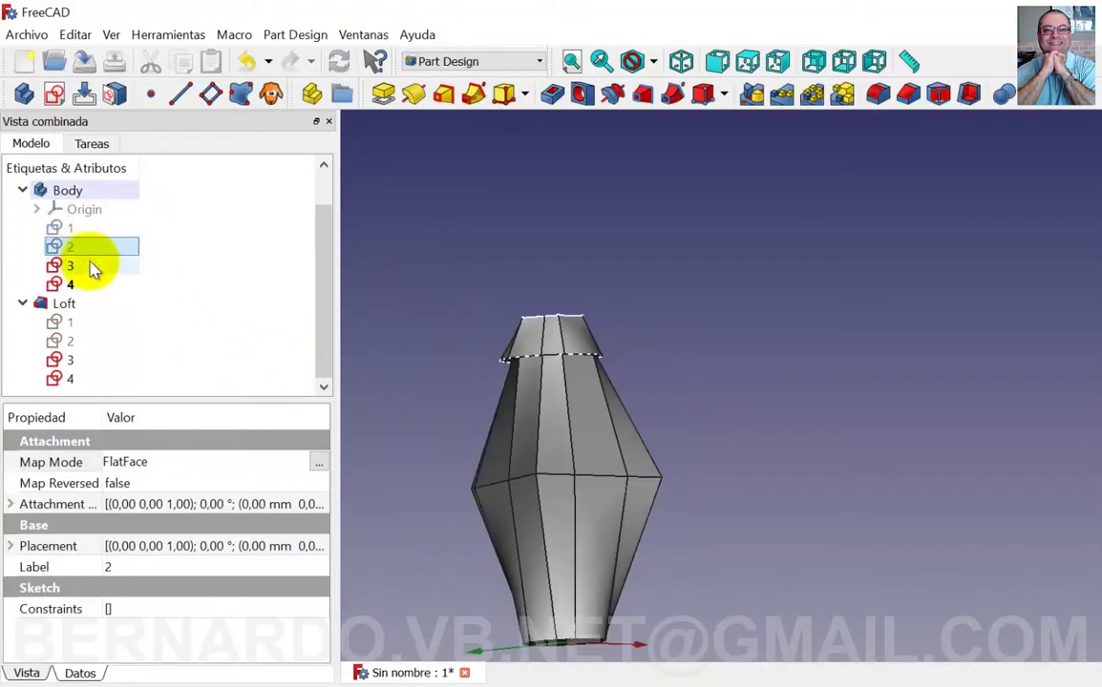
pyautogui.click(89, 265)
pyautogui.press('space')
# Enlarge sketch 4's circle radius so the loft's top flares outward
pyautogui.doubleClick(81, 286)
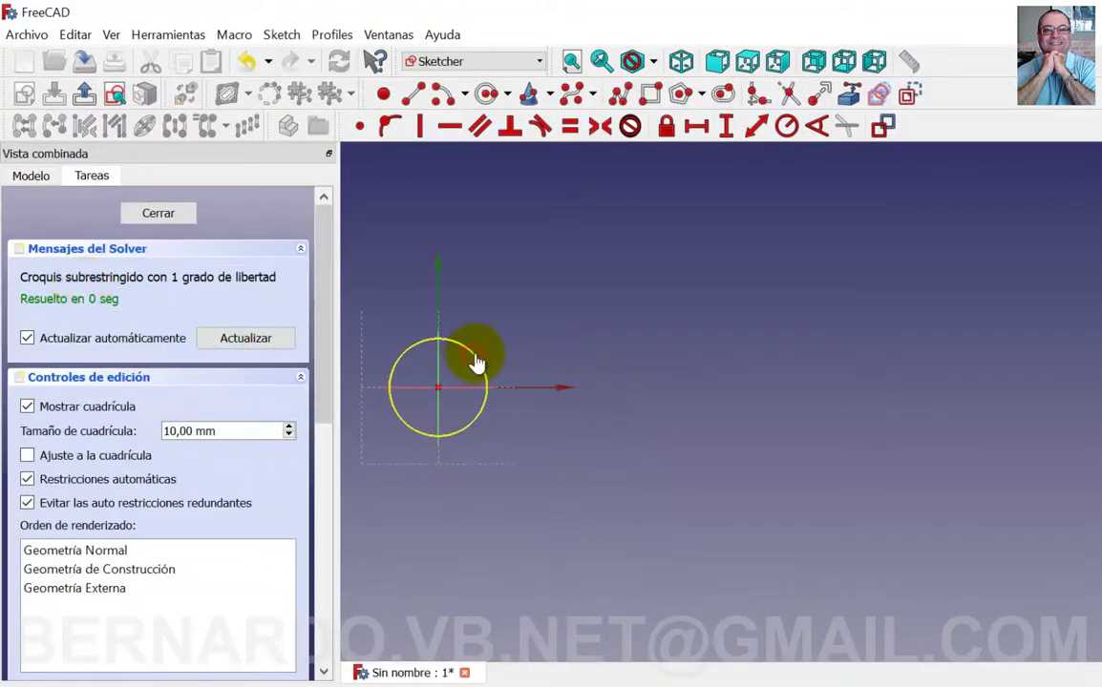
pyautogui.moveTo(475, 361); pyautogui.dragTo(509, 337)
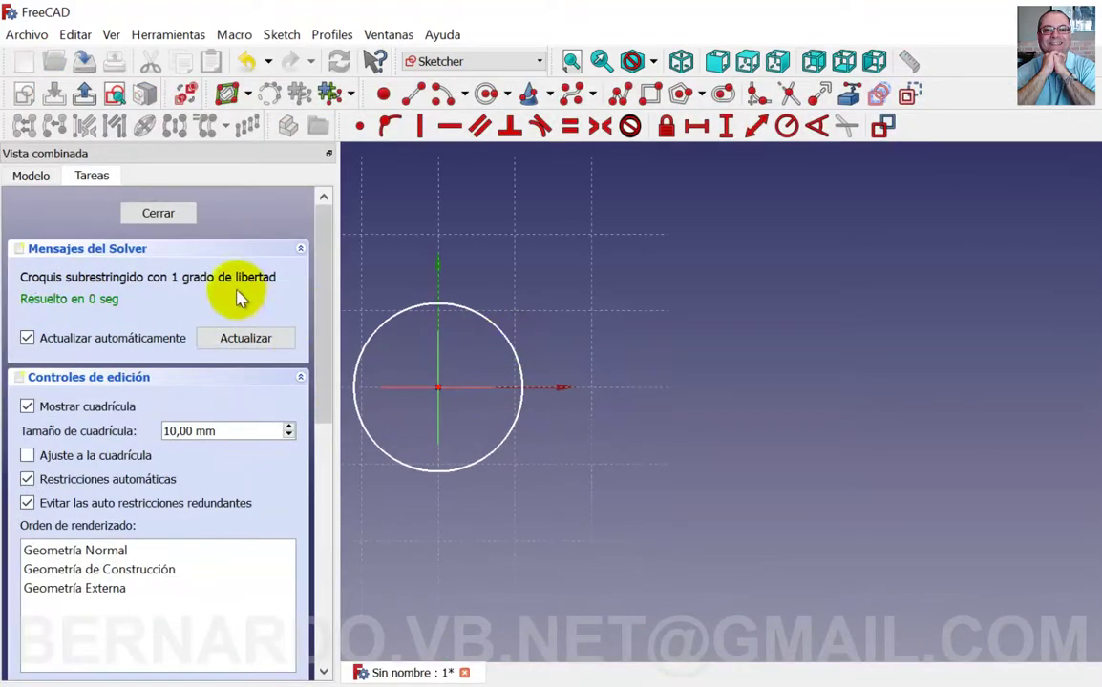
pyautogui.click(159, 215)
# Make sketches 2 and 3 visible again
pyautogui.click(84, 228)
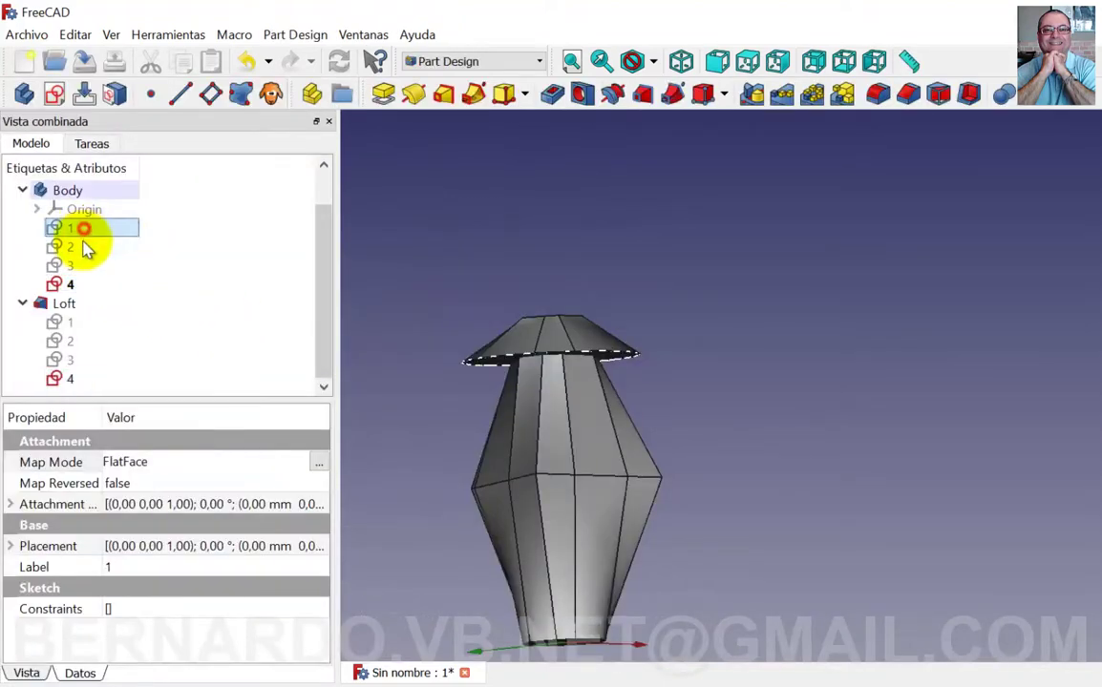
pyautogui.click(82, 247)
pyautogui.press('space')
pyautogui.click(81, 266)
pyautogui.press('space')
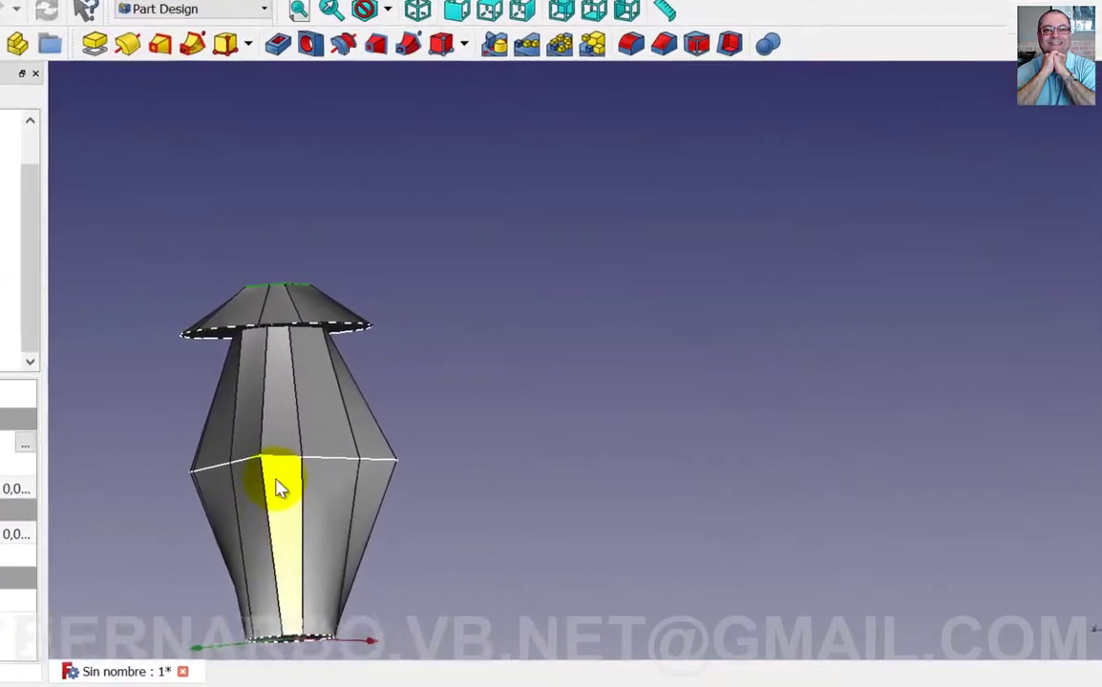
pyautogui.moveTo(277, 489)
pyautogui.mouseDown(button='middle')
pyautogui.moveTo(226, 386)
pyautogui.moveTo(247, 333)
pyautogui.moveTo(263, 405)
pyautogui.moveTo(536, 336)
pyautogui.moveTo(403, 341)
pyautogui.mouseUp(button='middle')
pyautogui.scroll(3, 403, 341)
pyautogui.click(417, 12)
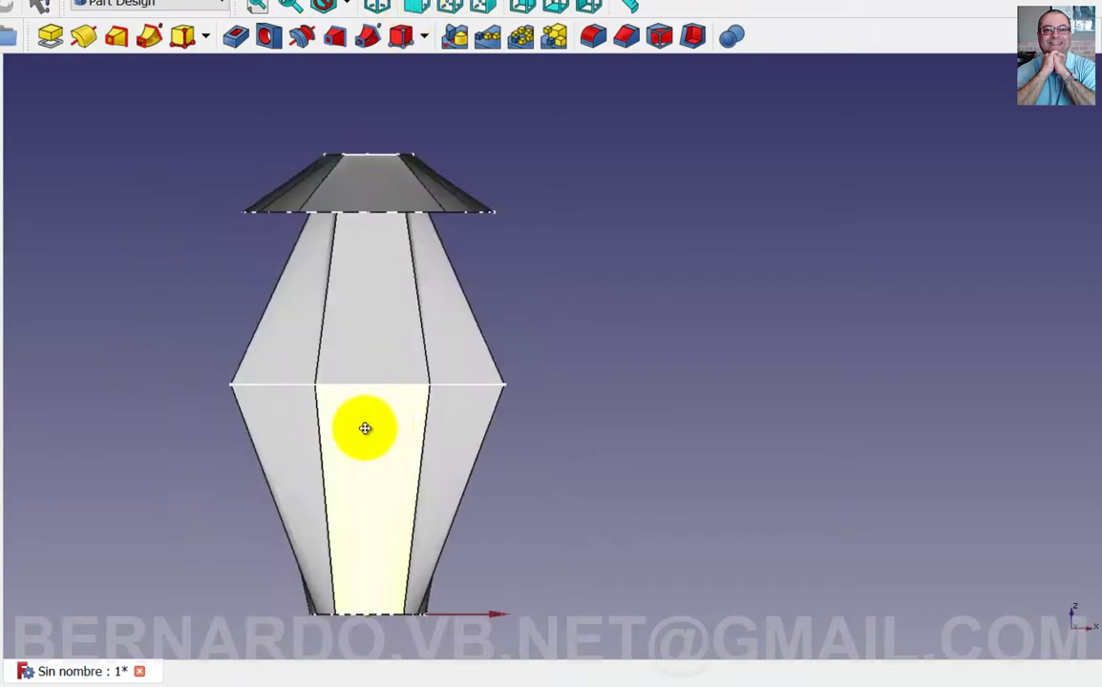
pyautogui.moveTo(364, 431); pyautogui.dragTo(179, 438, button='middle')
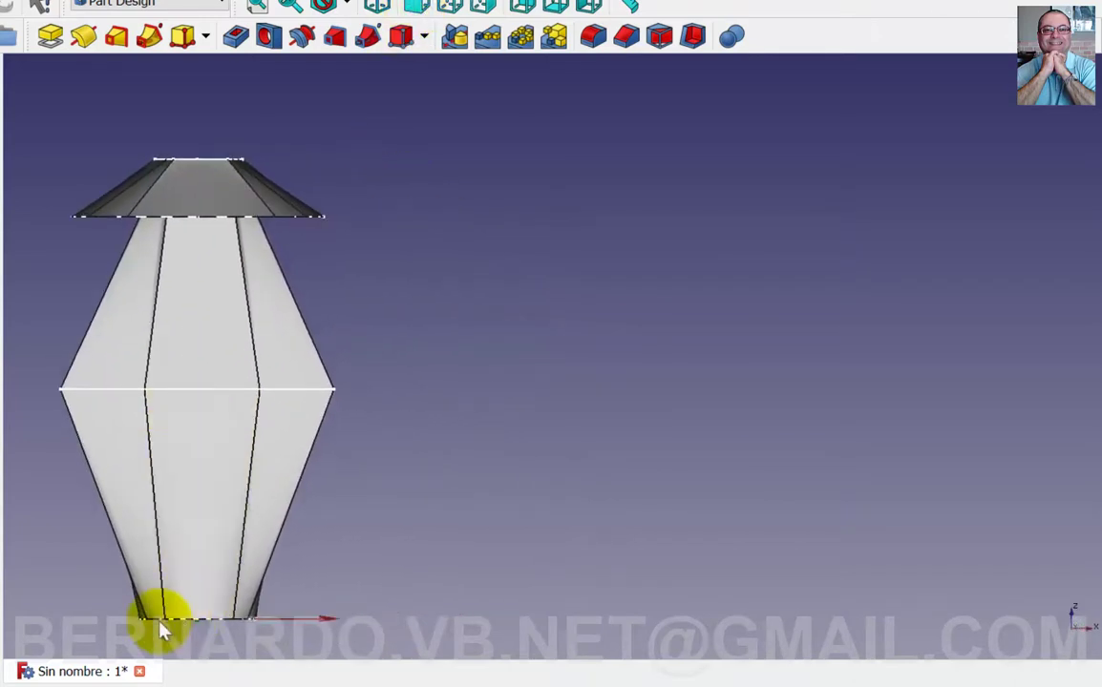